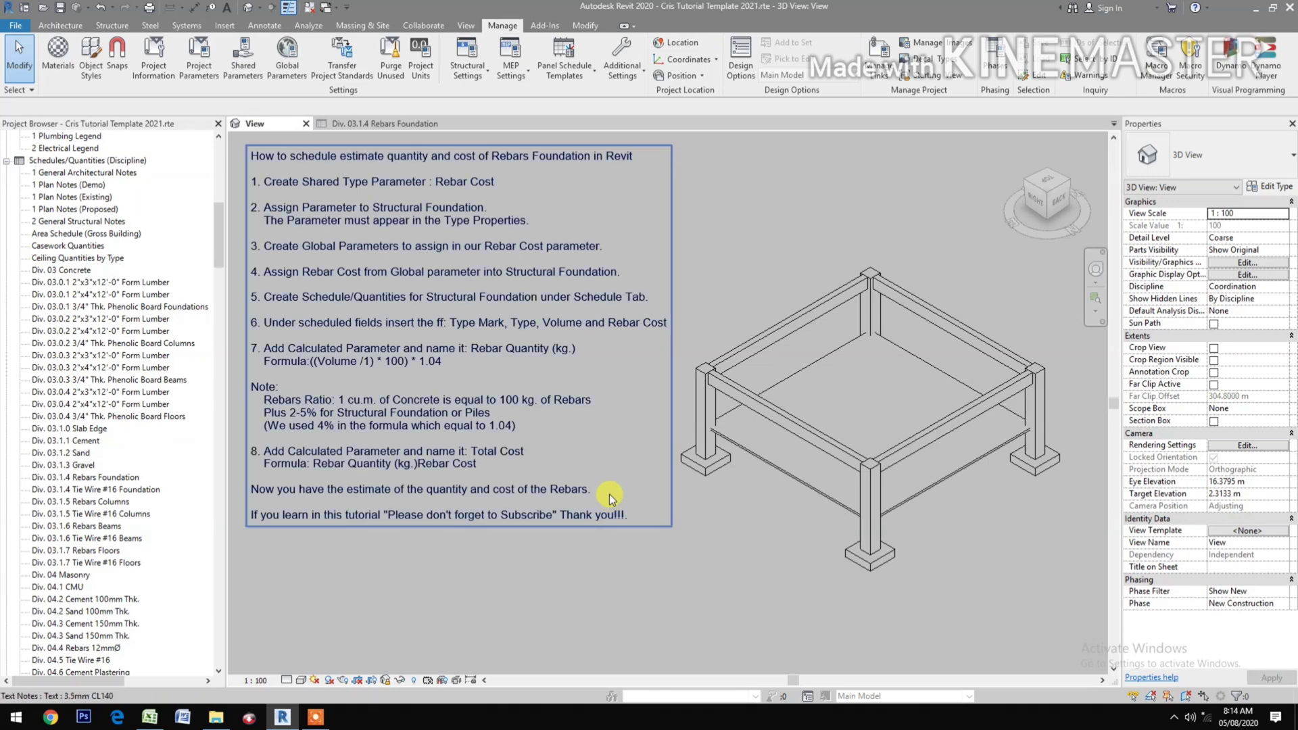
Step: Create a shared parameter named Rebar Cost with the Currency type in the Tutorial parameter group
click(235, 62)
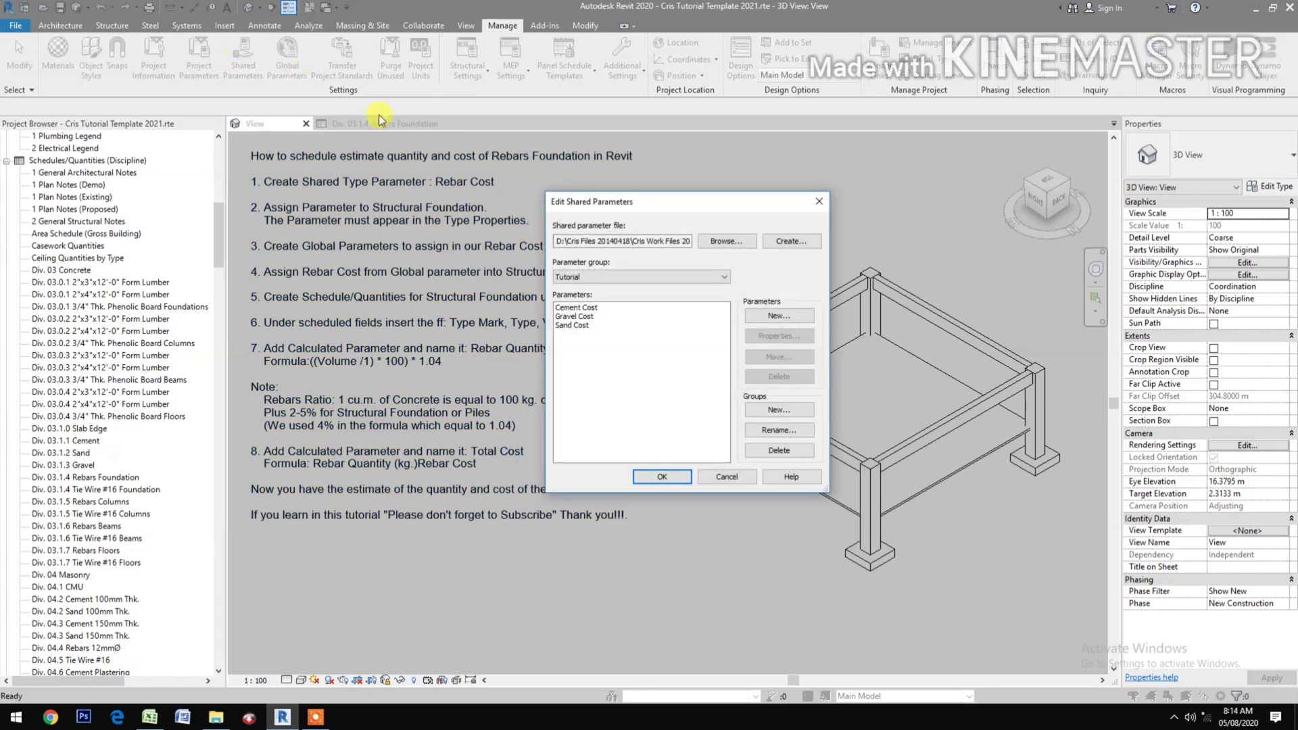
click(754, 316)
text(Rebar)
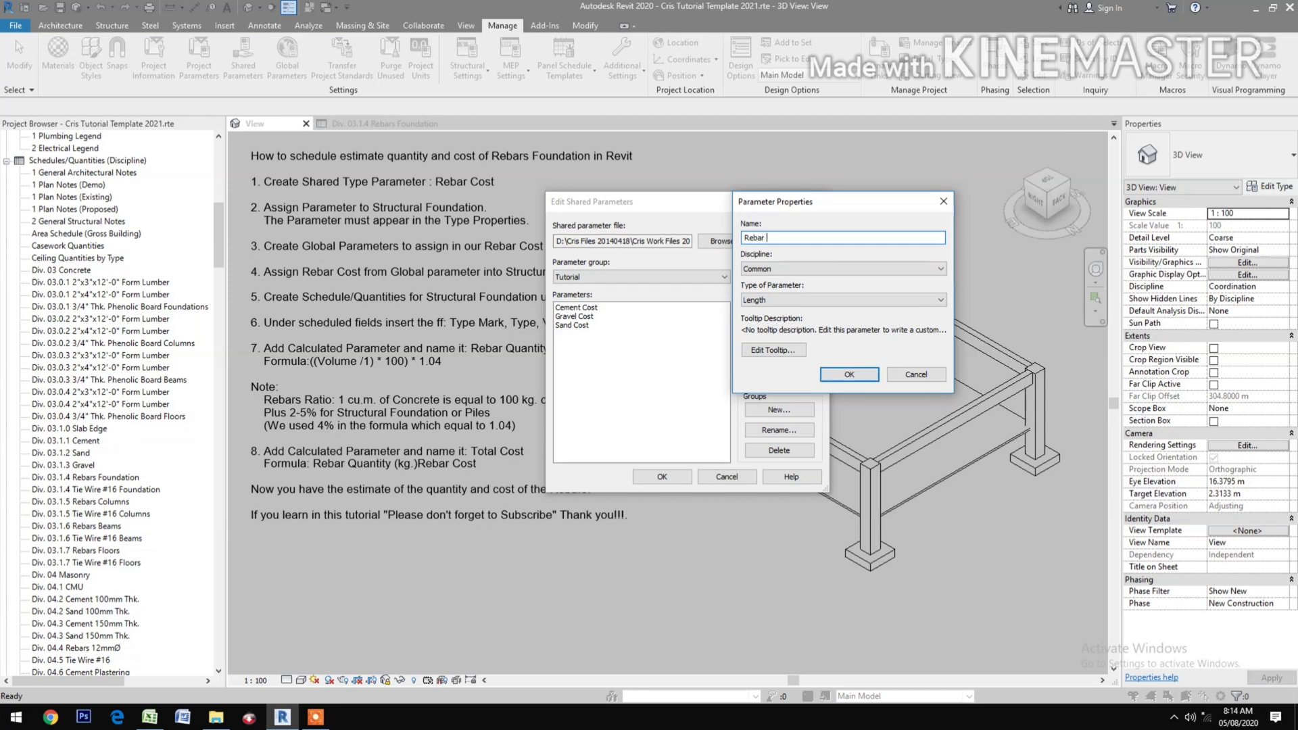
text( Cost)
click(793, 300)
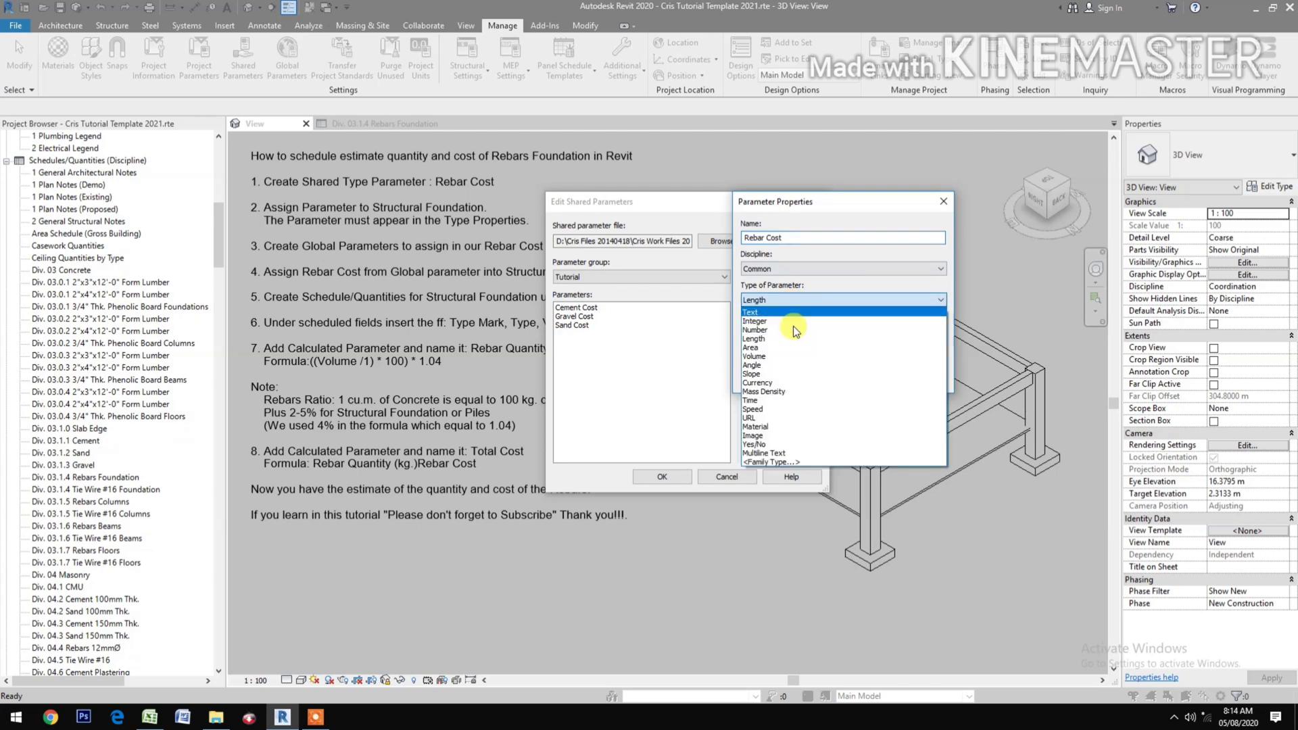
click(790, 383)
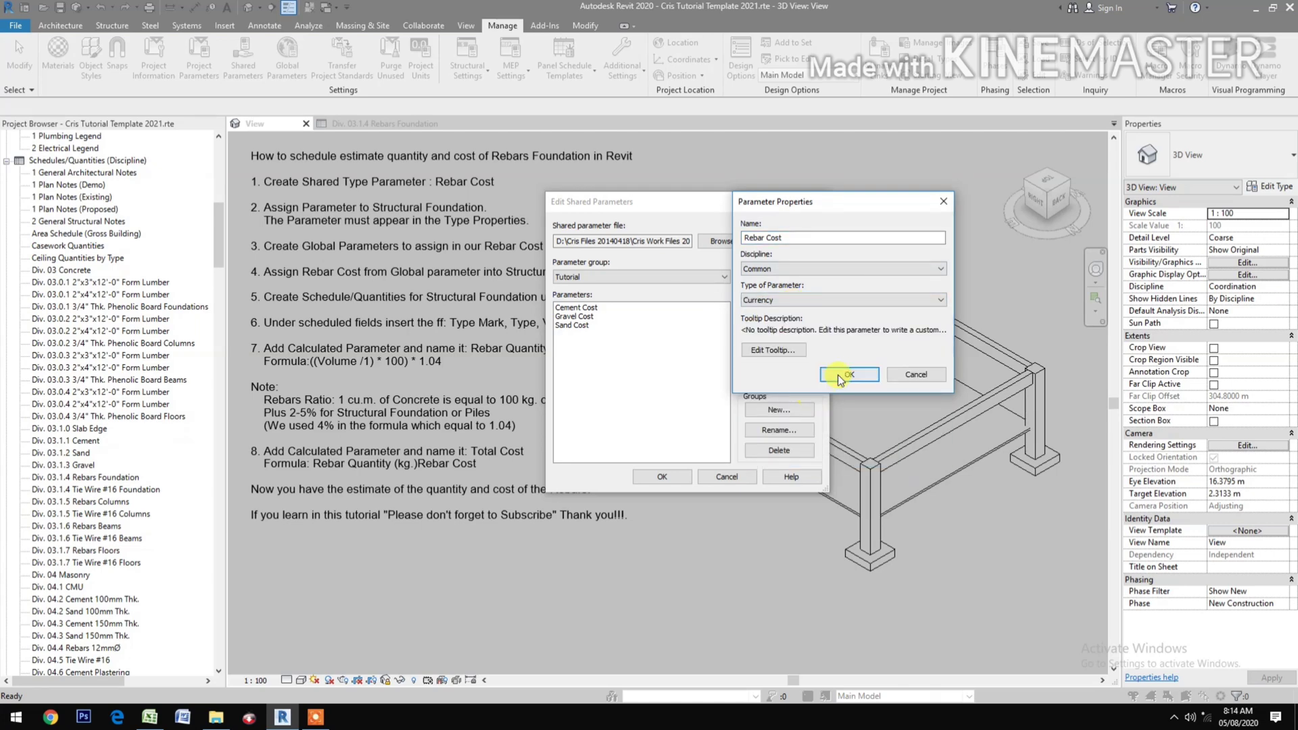
click(840, 377)
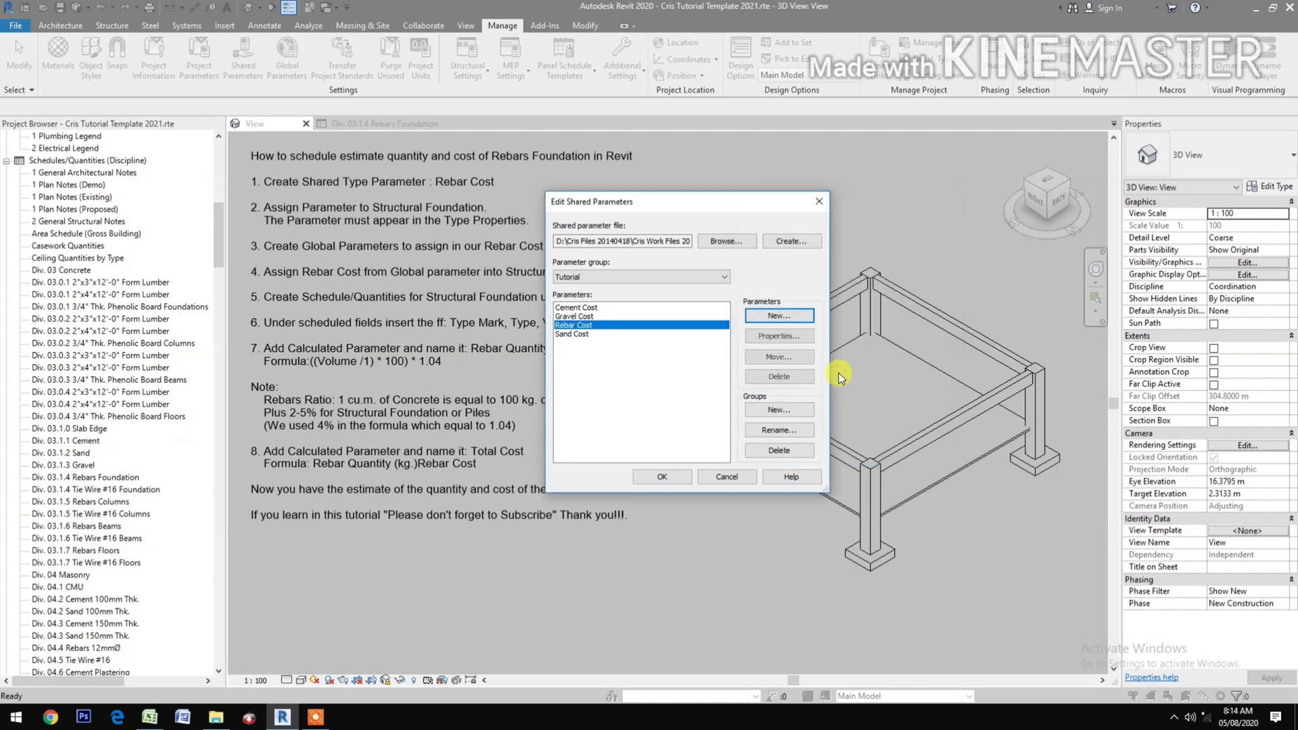
click(681, 477)
Step: Start a new project parameter based on the shared parameter Rebar Cost from the Tutorial group
click(347, 249)
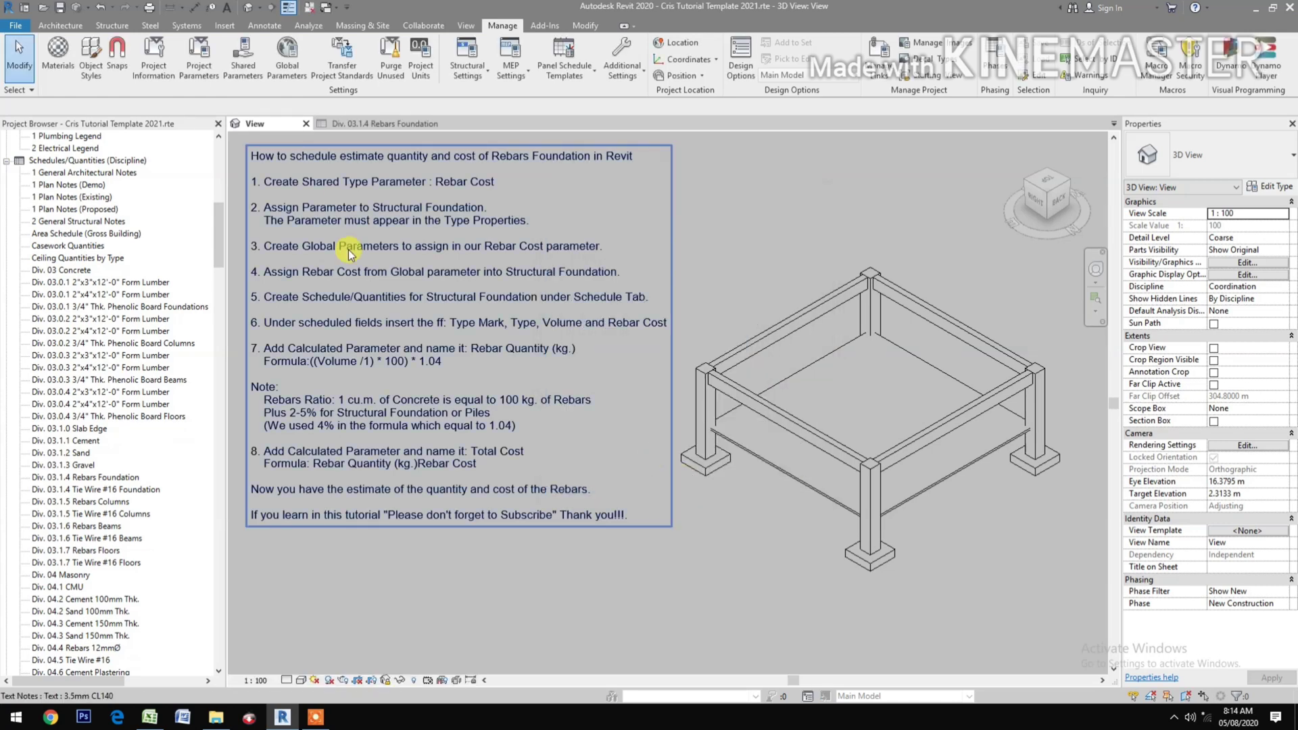
click(214, 72)
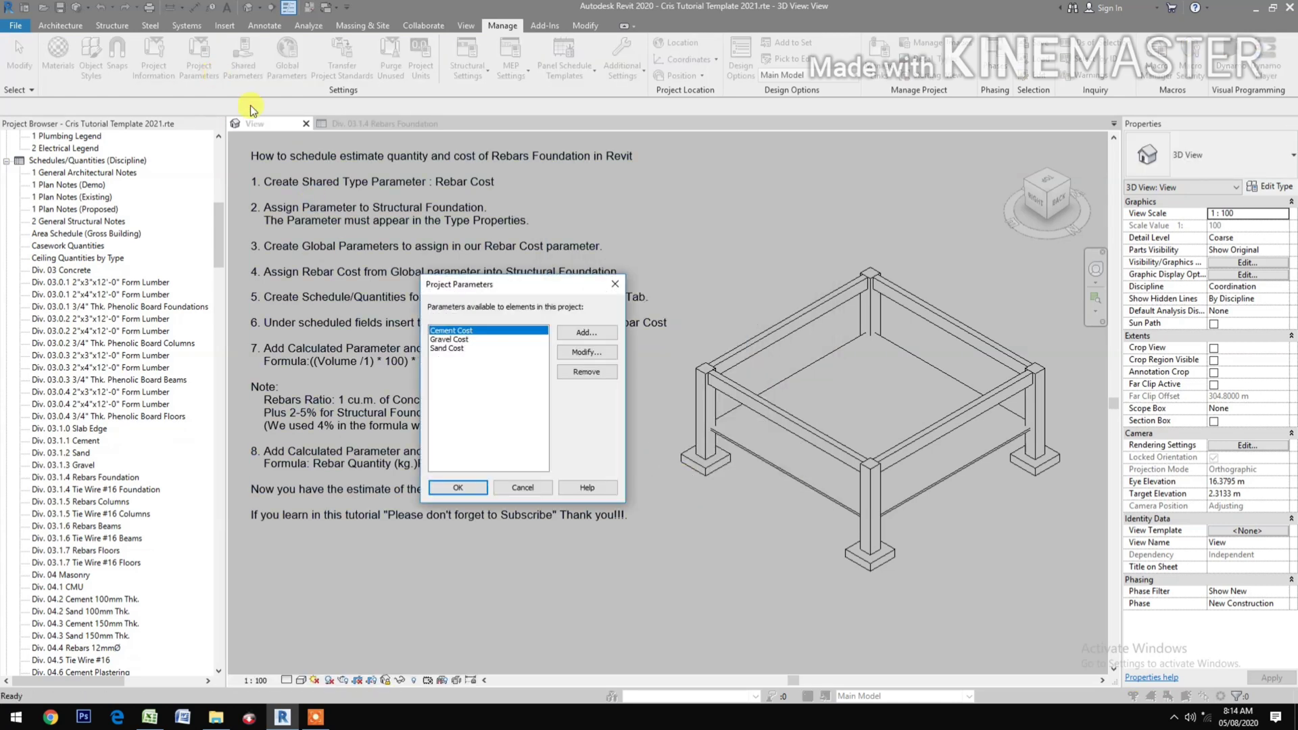
click(574, 334)
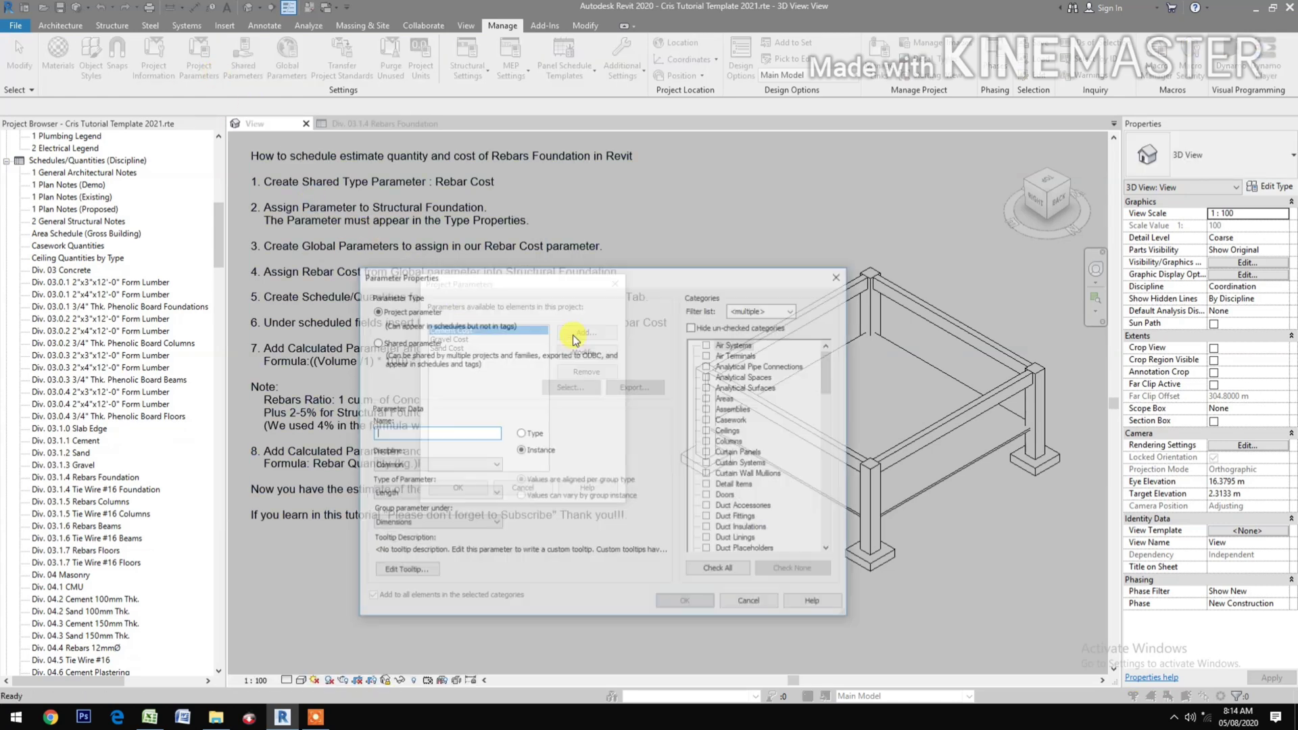
click(376, 342)
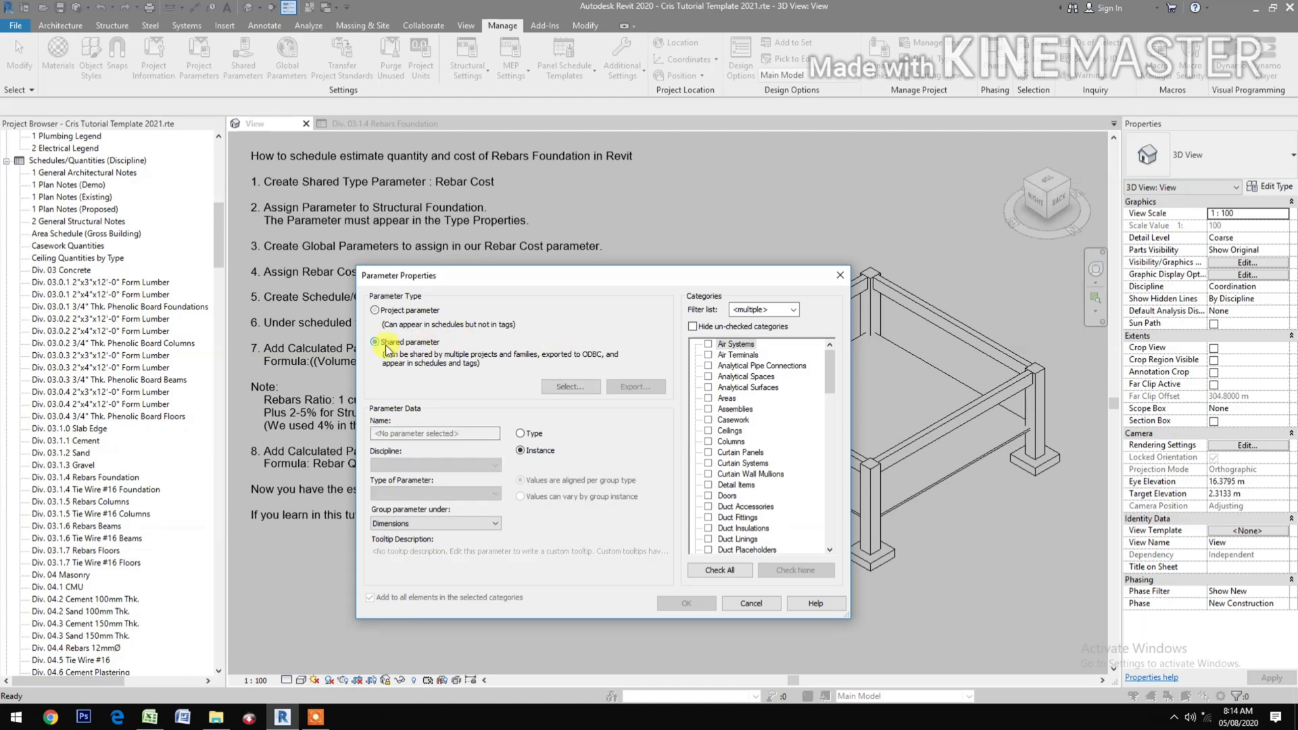
click(570, 387)
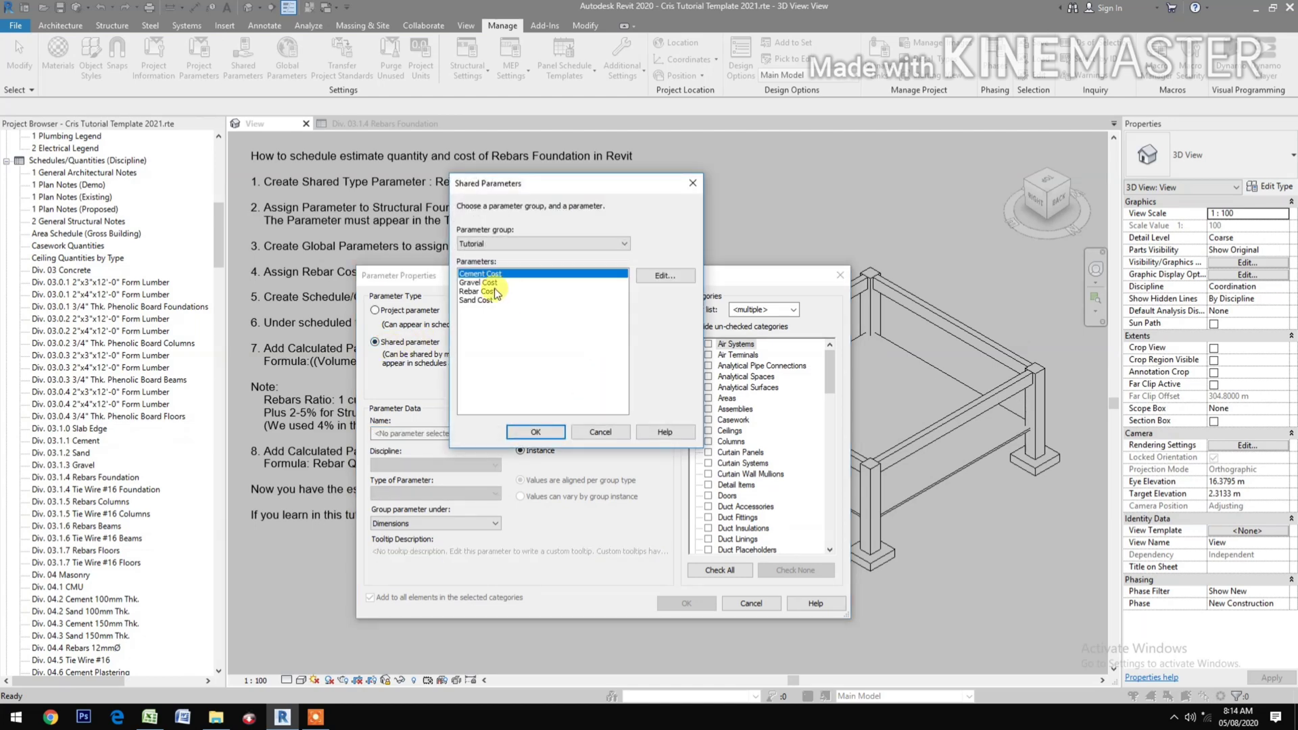
click(471, 291)
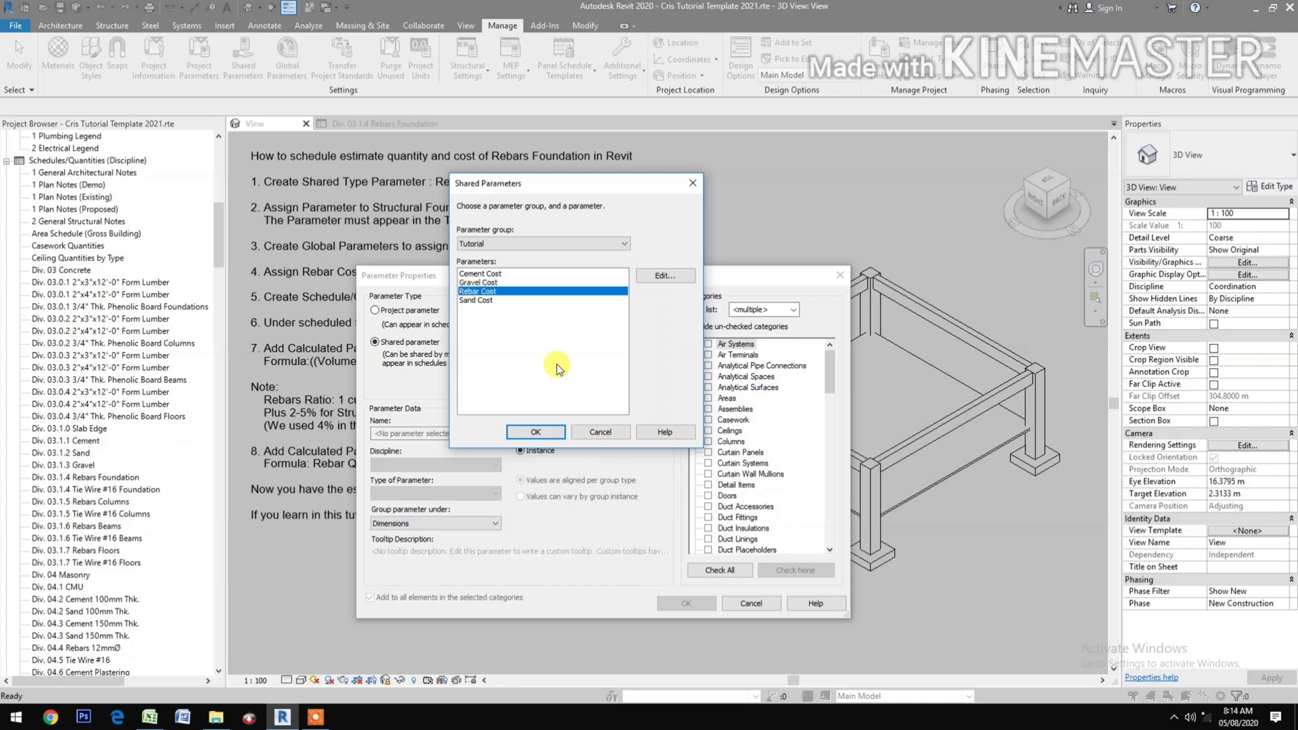
click(538, 431)
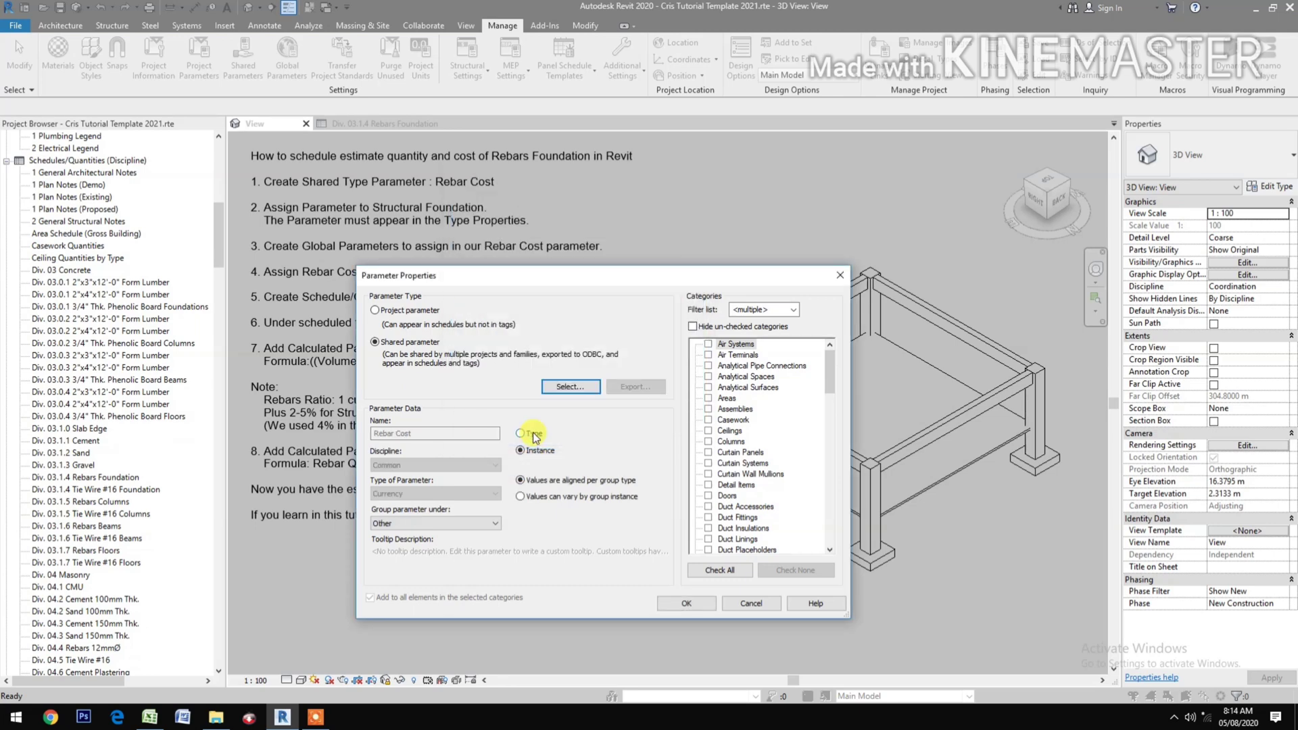
Step: Make Rebar Cost a type parameter grouped under Identity Data and assign it to the Structural Foundations category
click(522, 434)
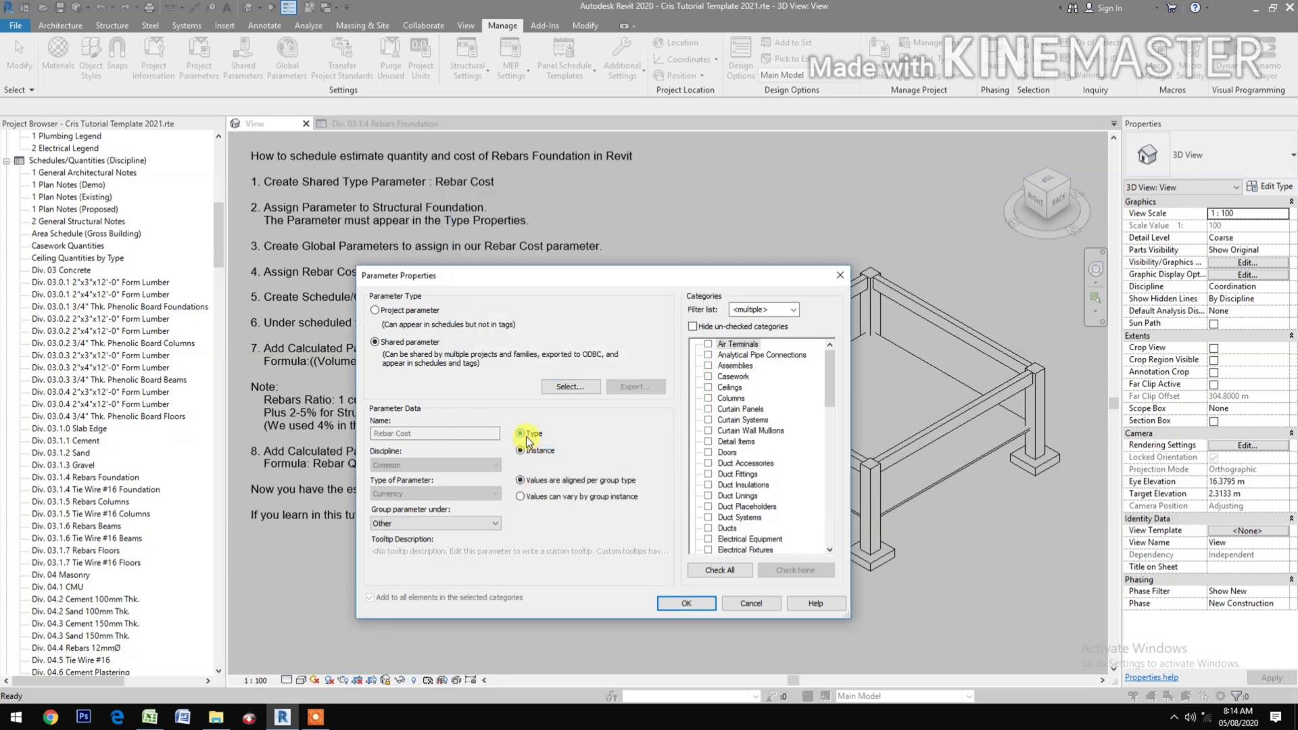
click(465, 514)
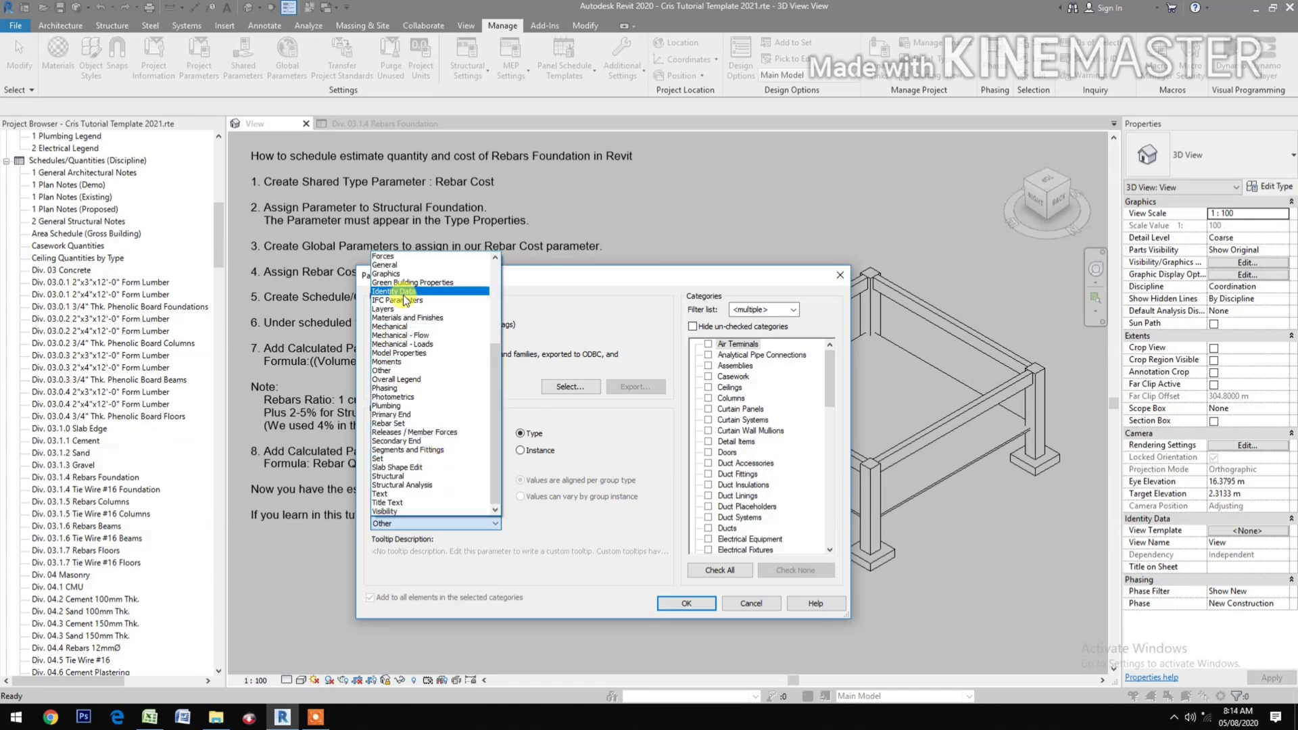
click(406, 299)
scroll(751, 439, down, 5)
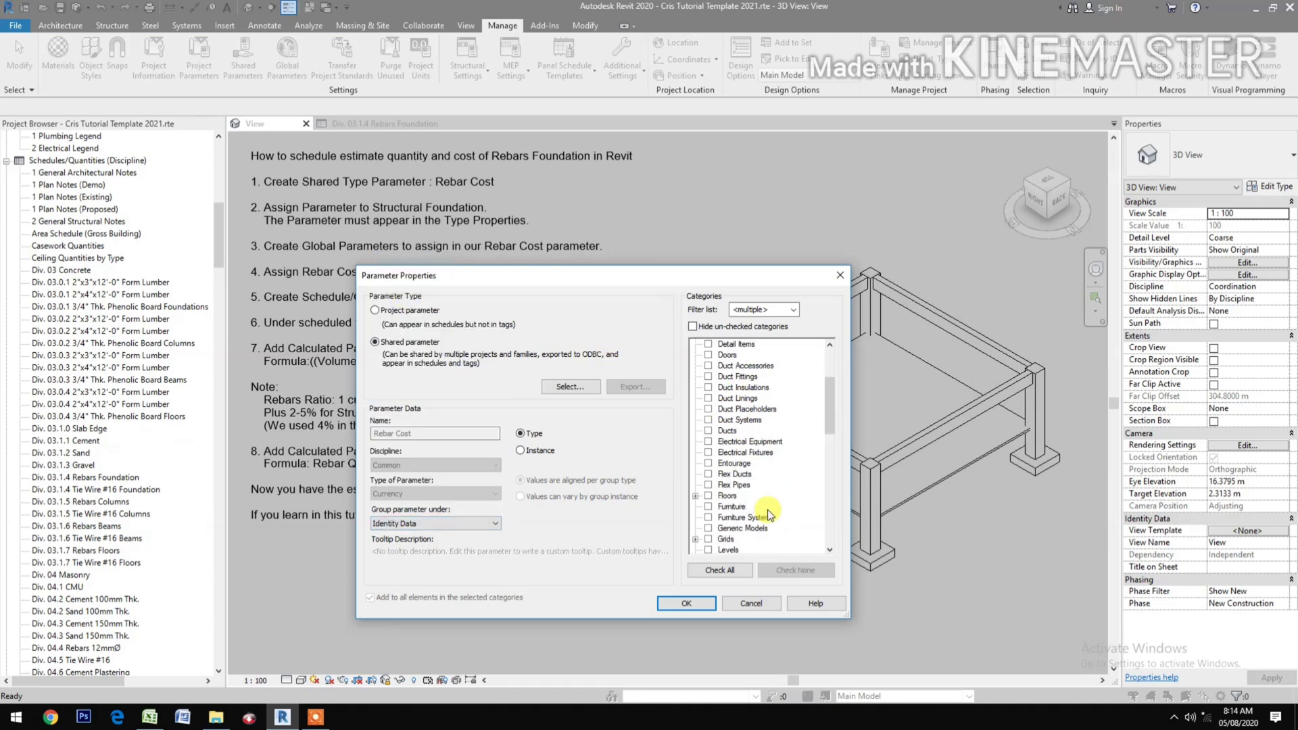
scroll(754, 510, down, 8)
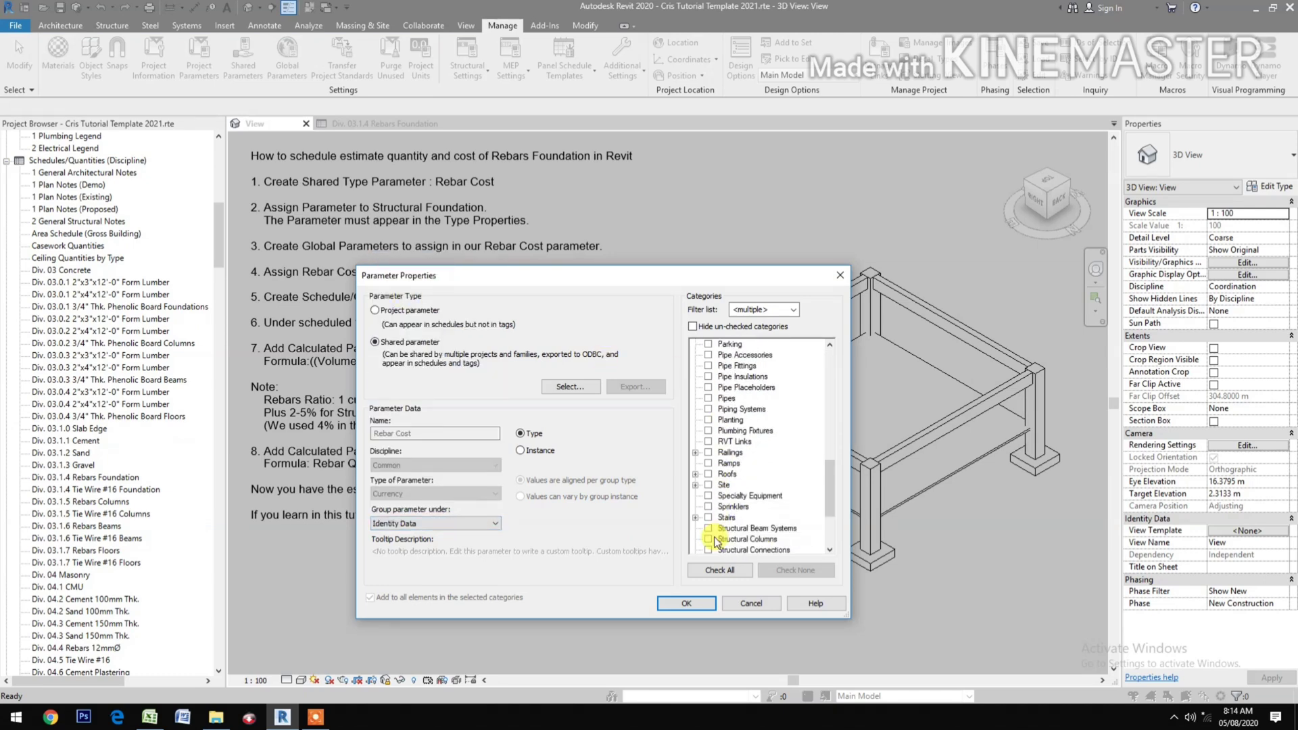
click(708, 528)
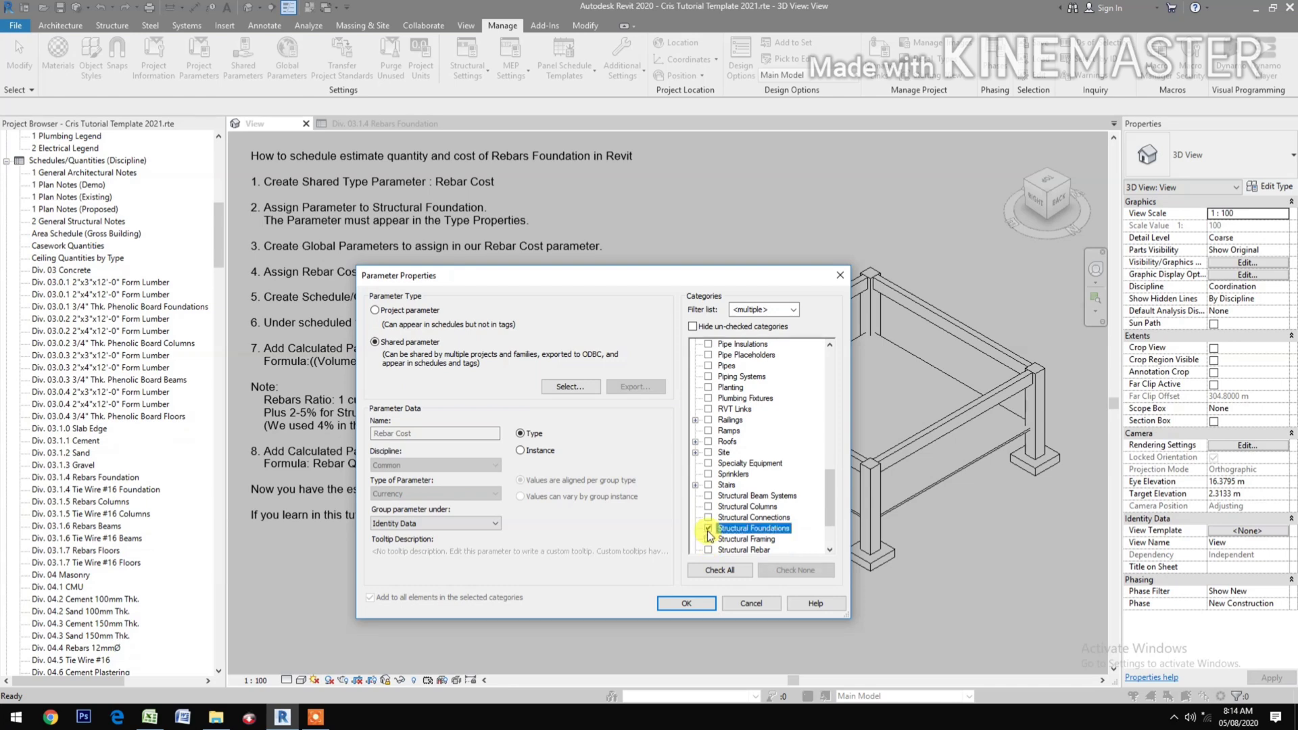
click(680, 604)
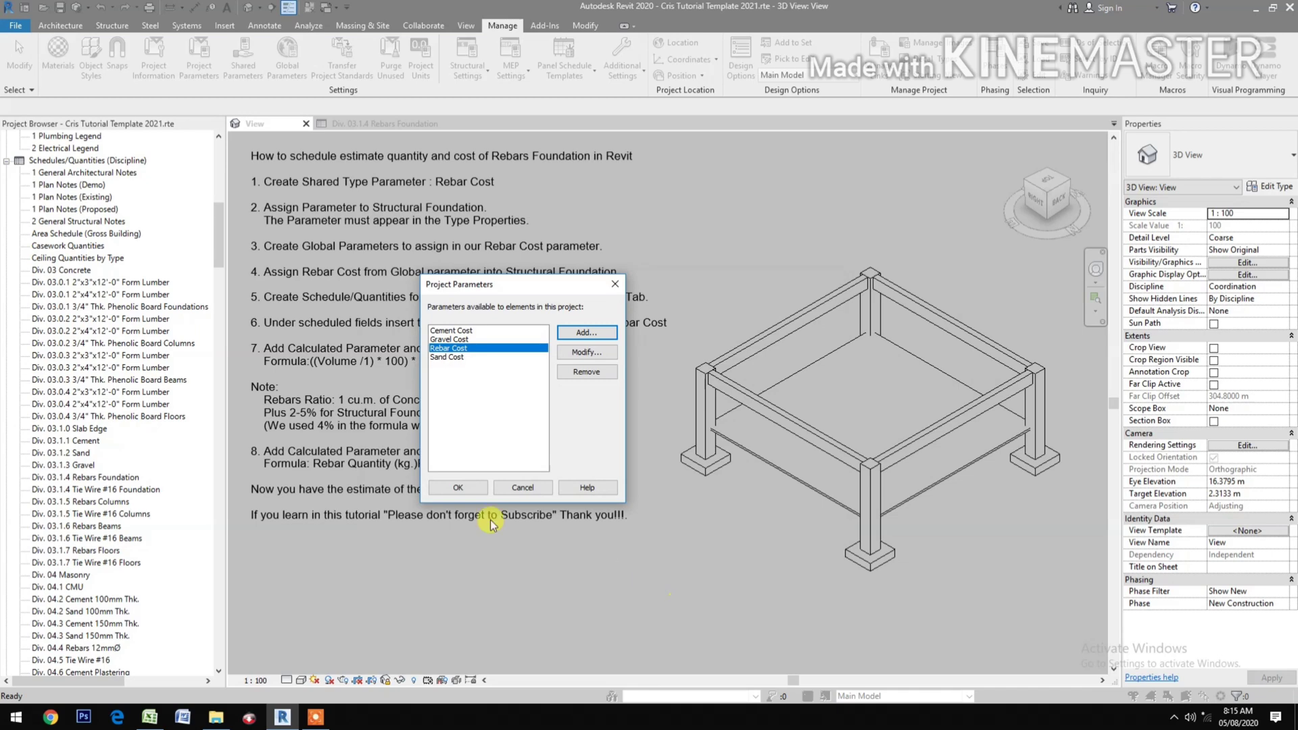
click(449, 488)
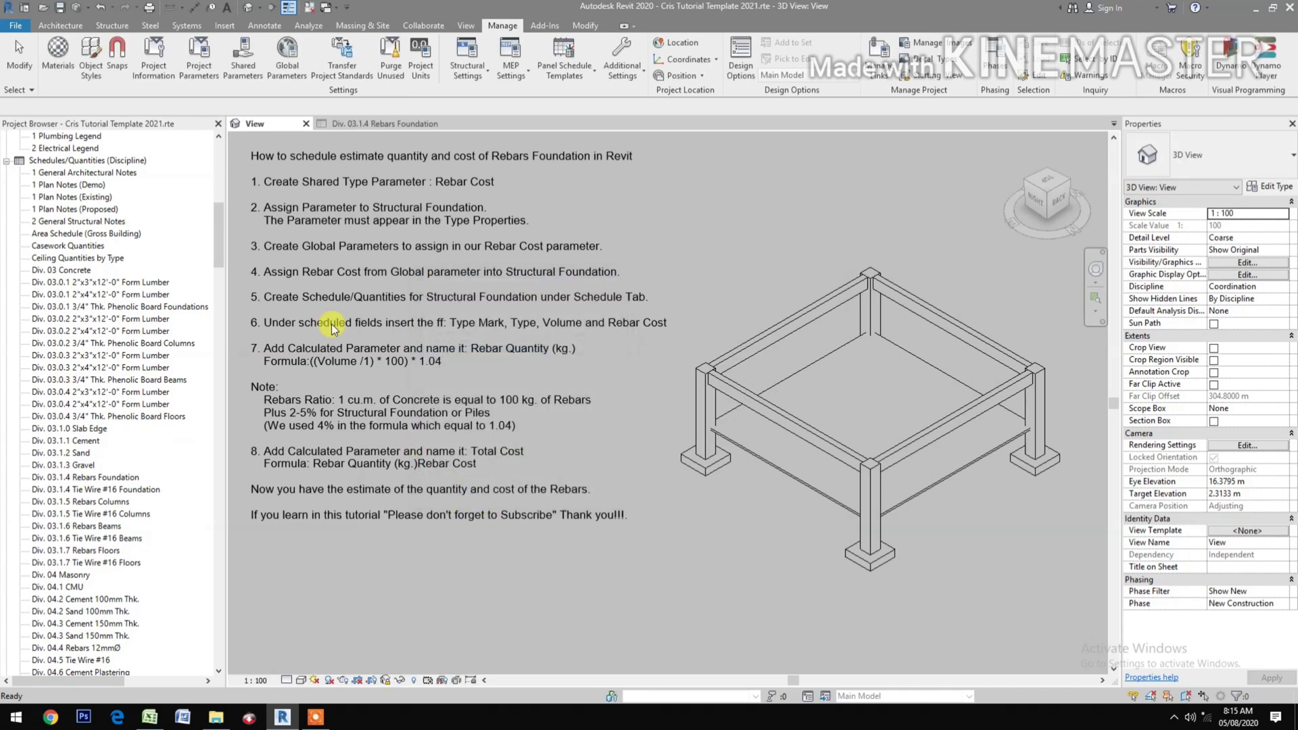
Step: Create a global parameter named Rebar Cost with the Currency type, grouped under Identity Data
click(275, 244)
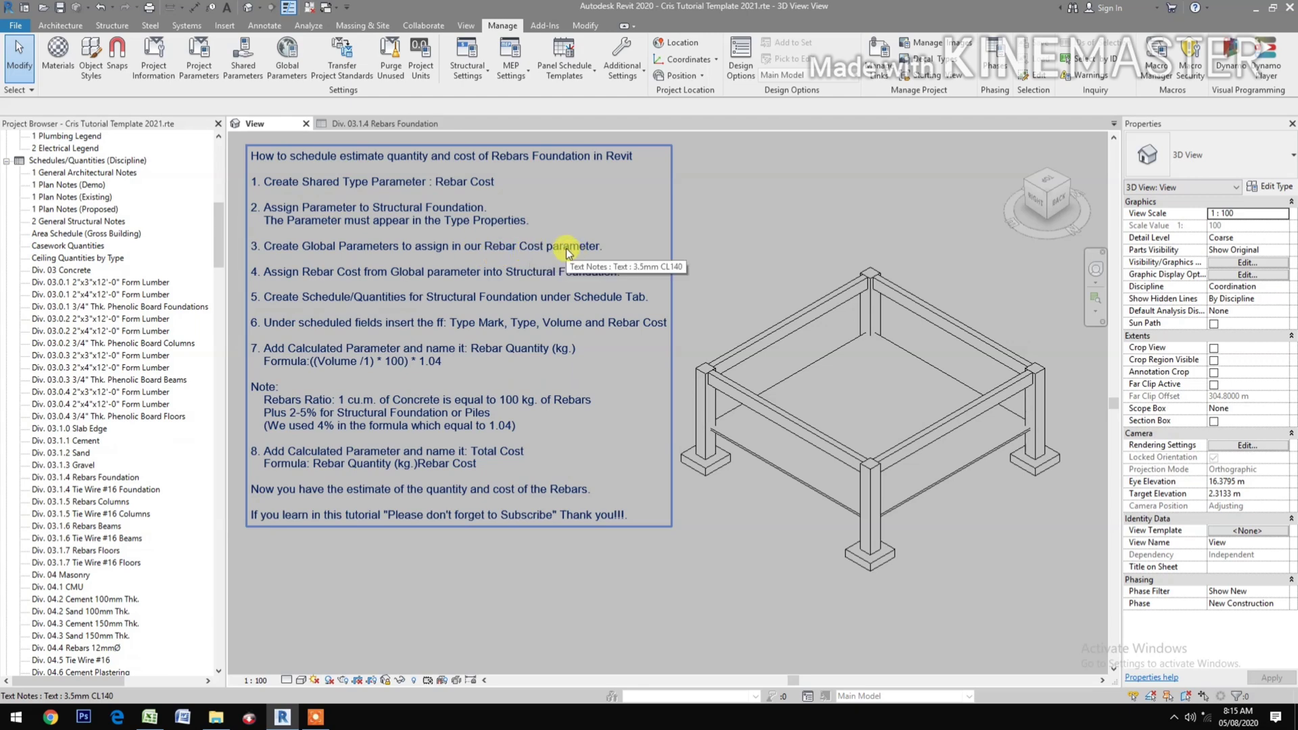
key(Escape)
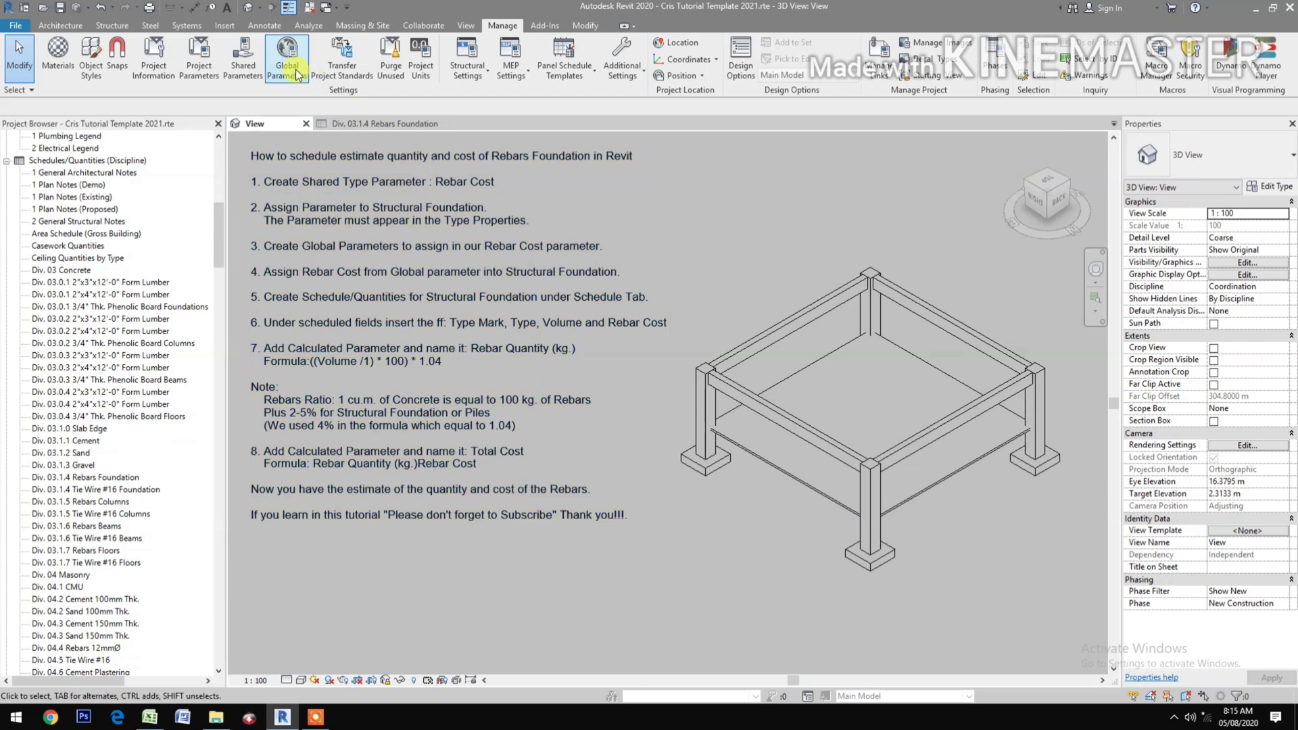
click(296, 73)
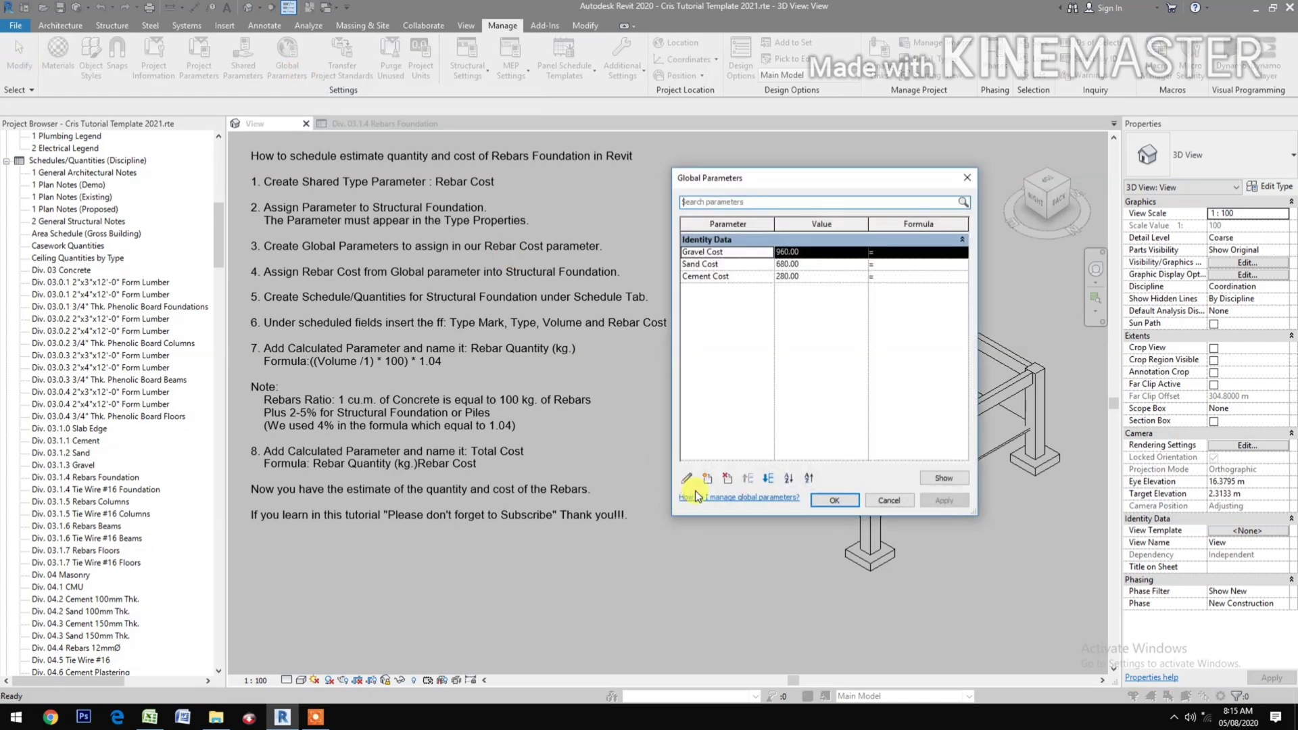
click(706, 480)
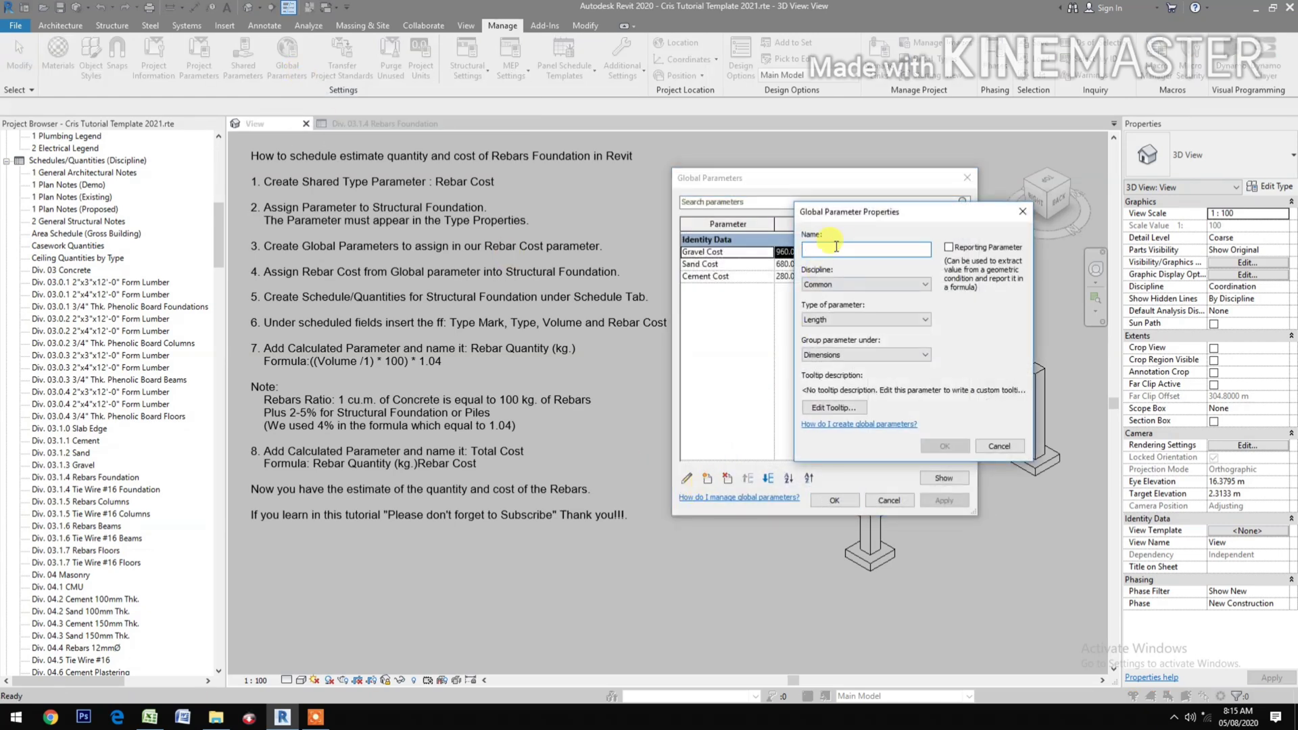
text(Rebar Cost)
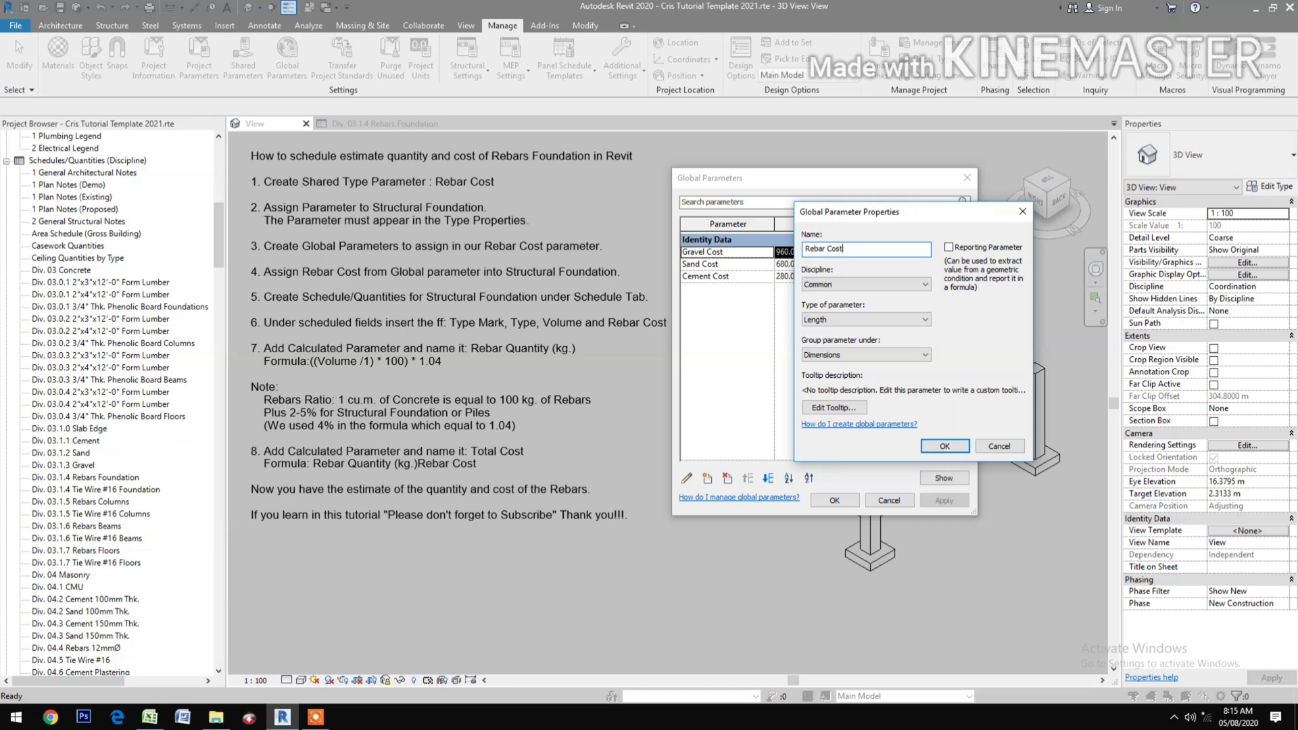
click(840, 320)
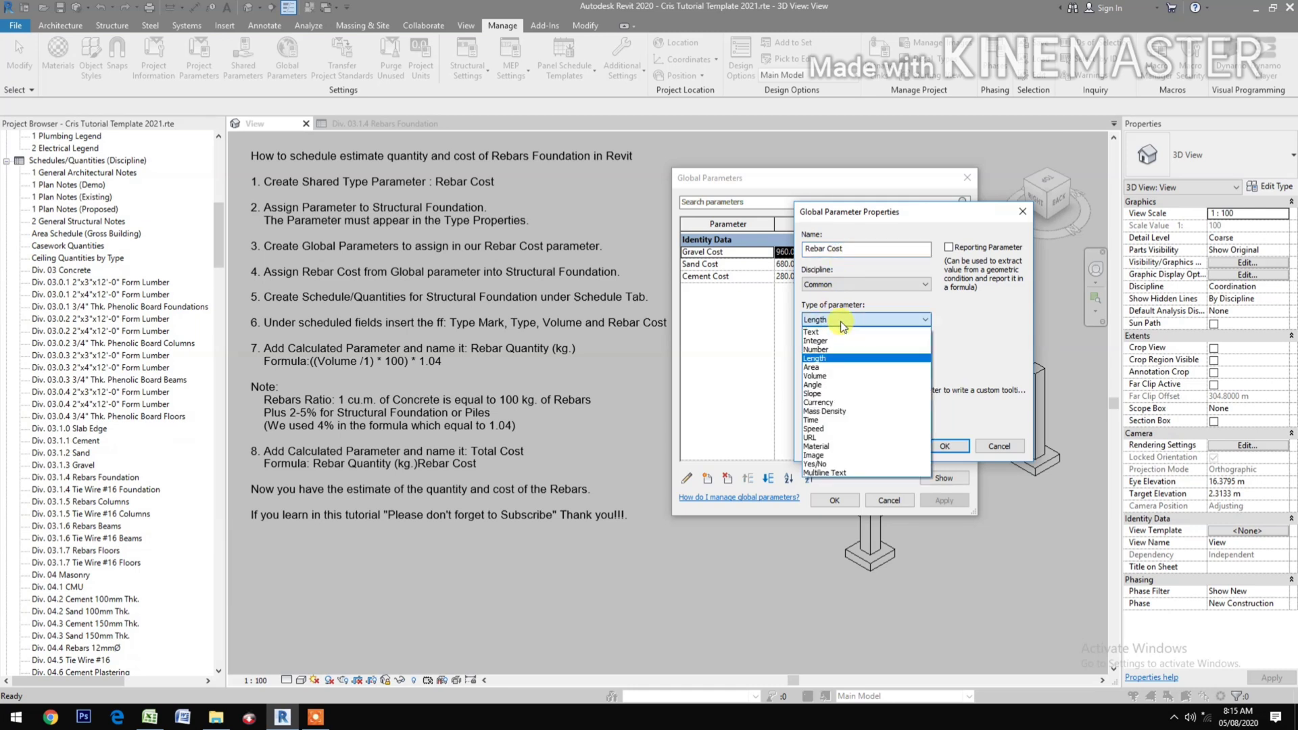
click(842, 401)
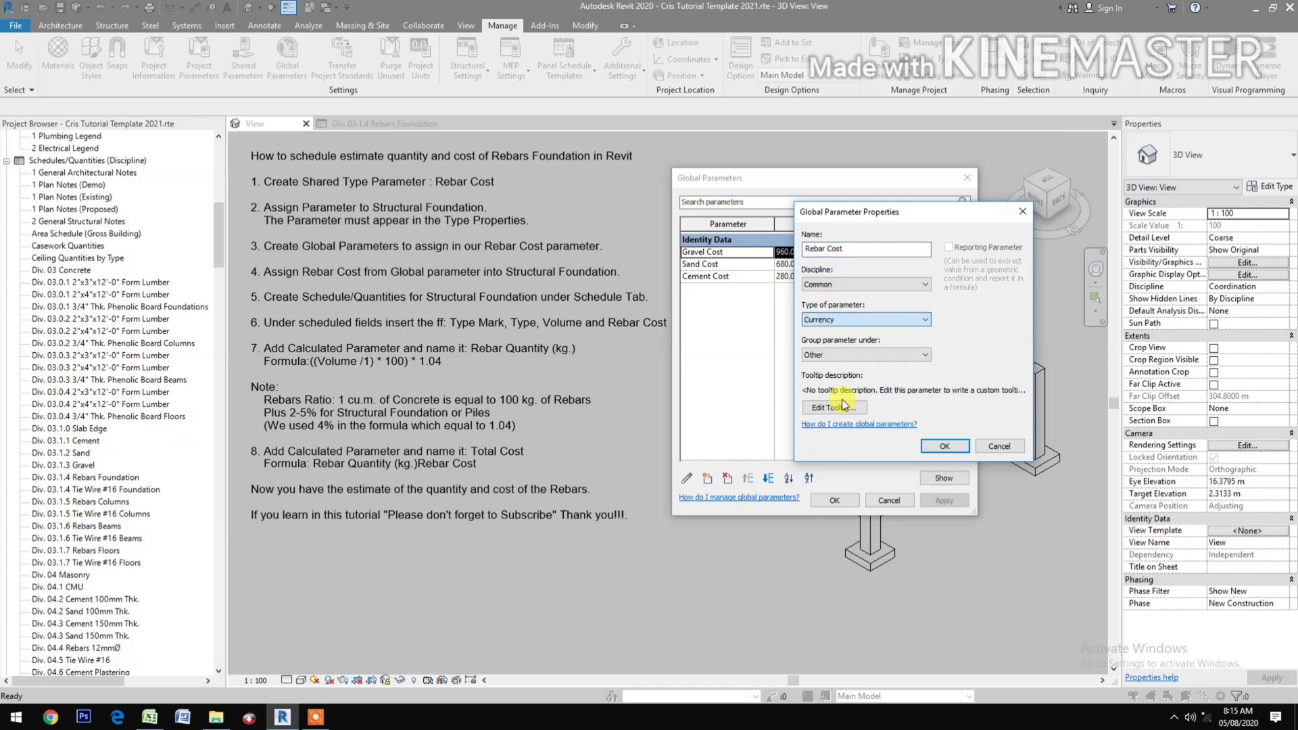
click(854, 353)
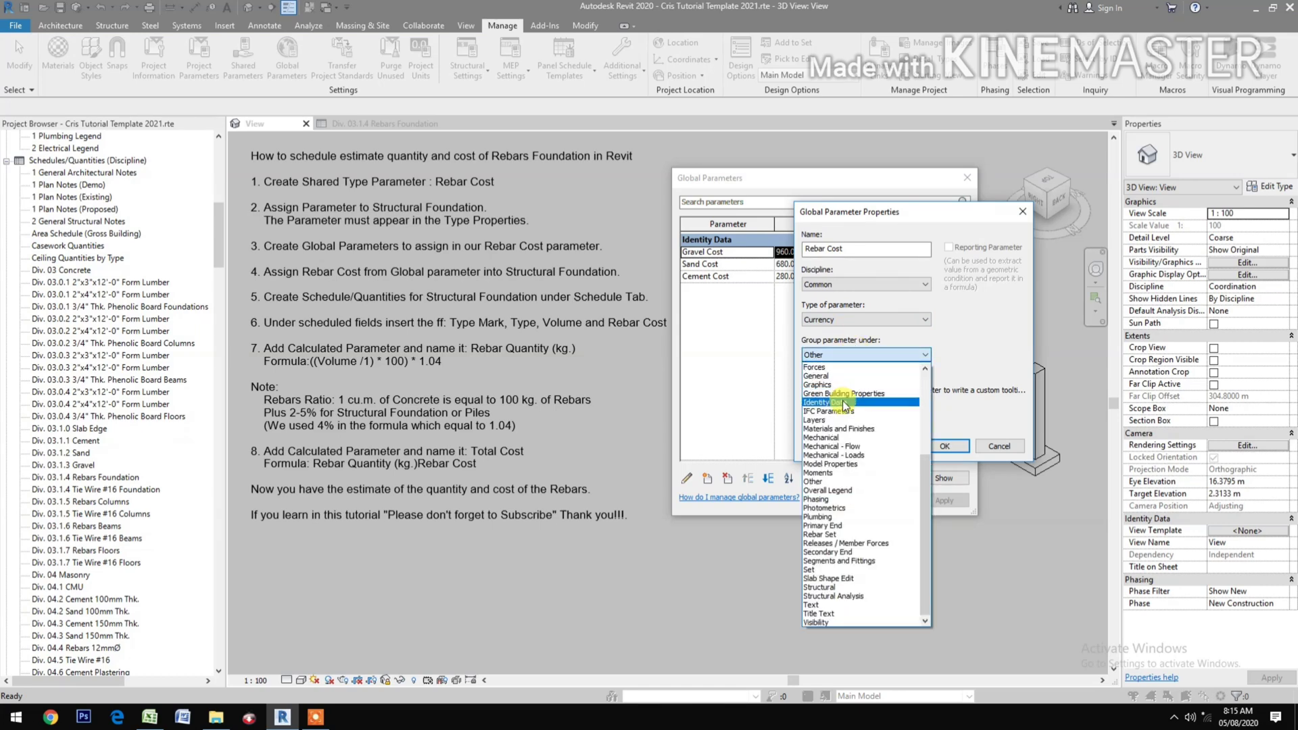
click(843, 402)
click(948, 446)
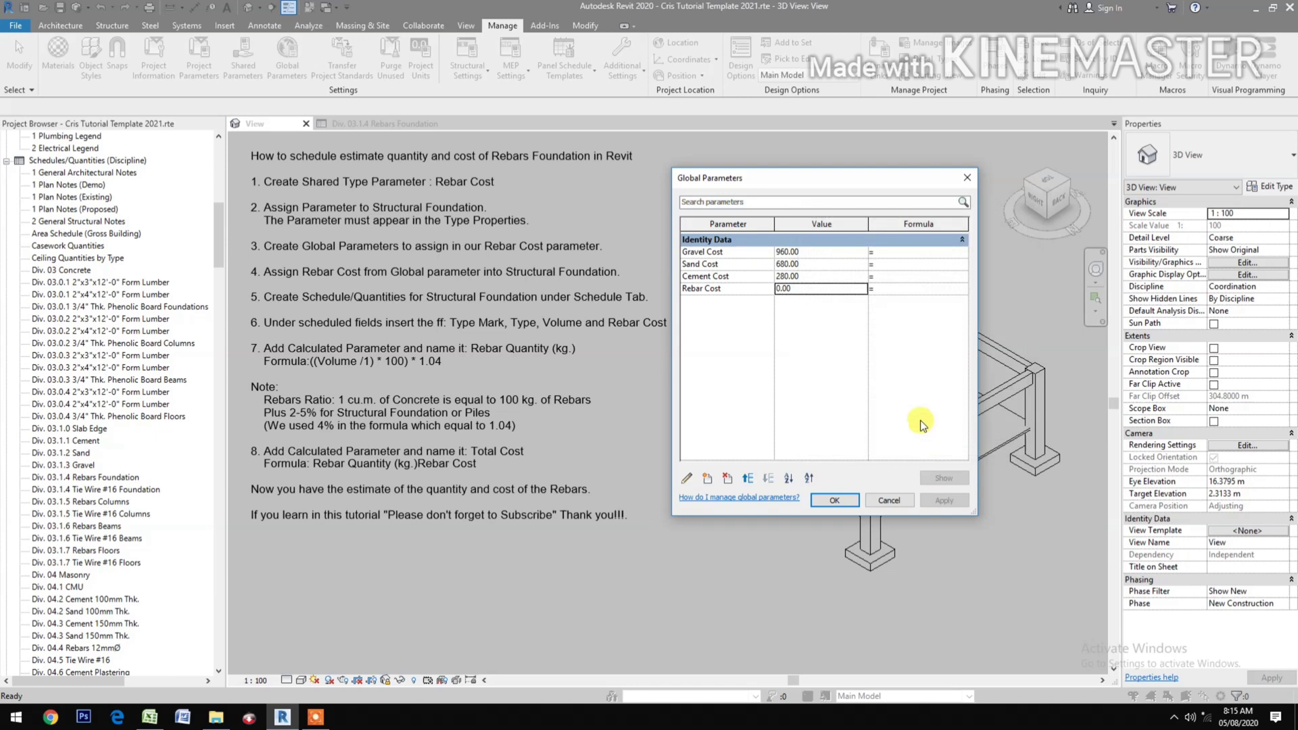
Step: Set the Rebar Cost global parameter's value to 45 and apply it
click(815, 287)
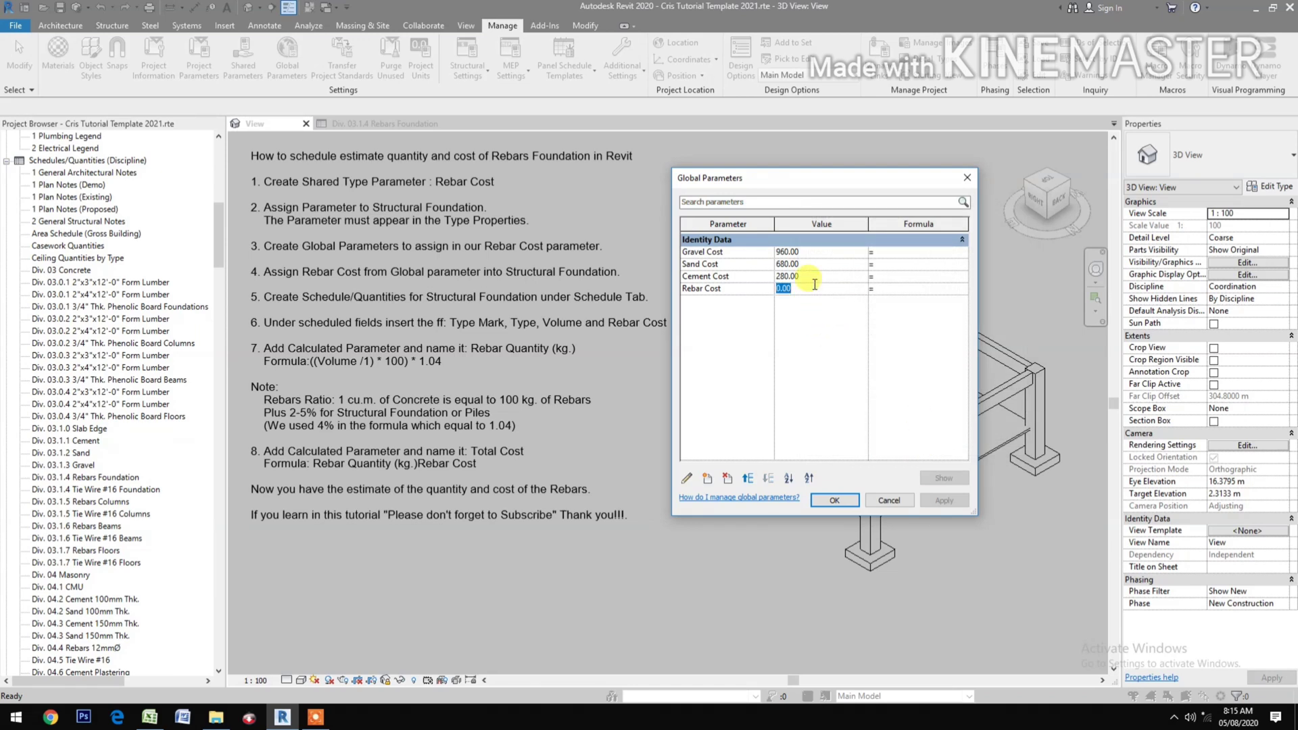
text(45)
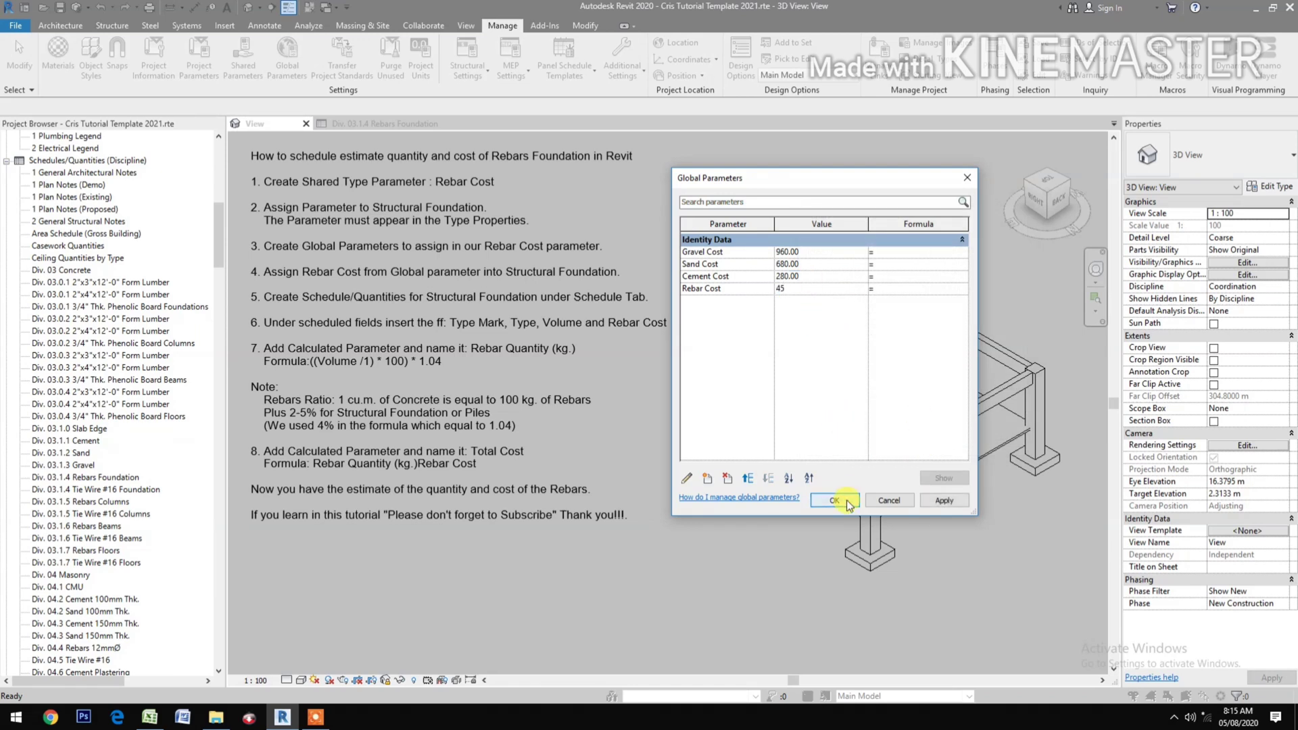
click(943, 502)
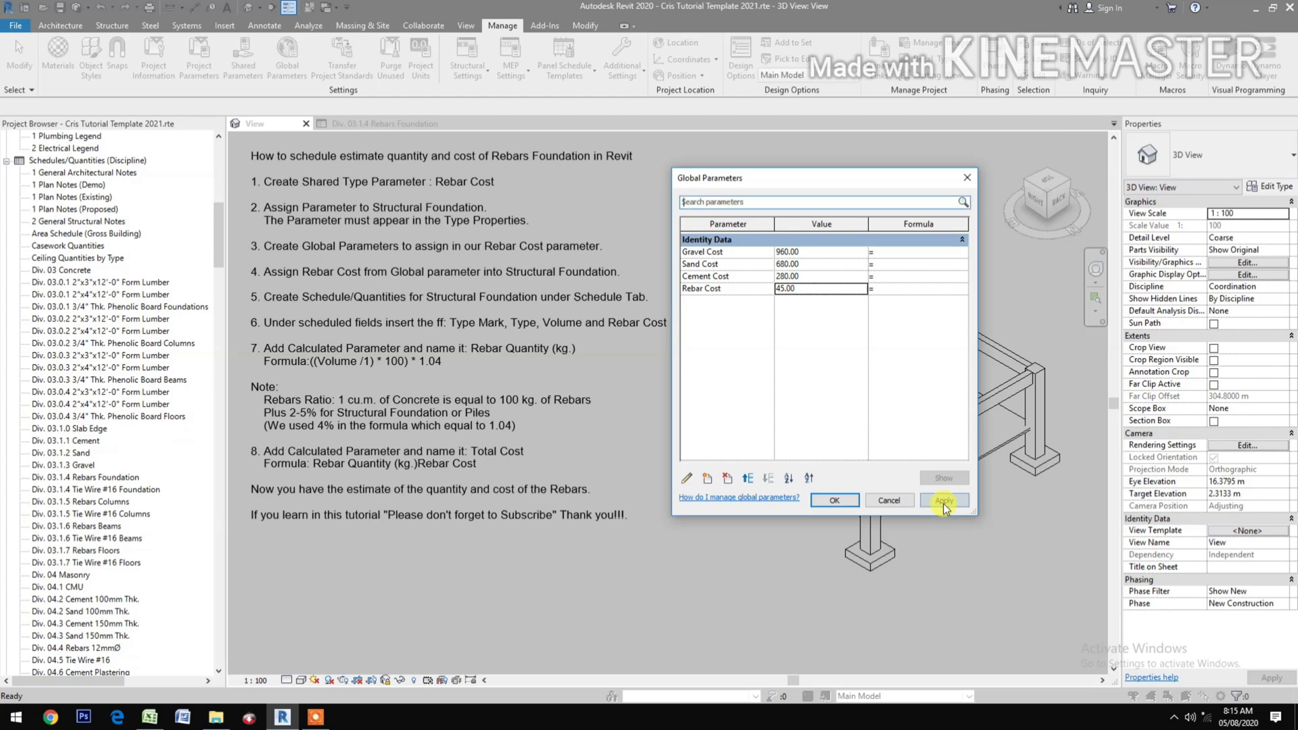
click(819, 503)
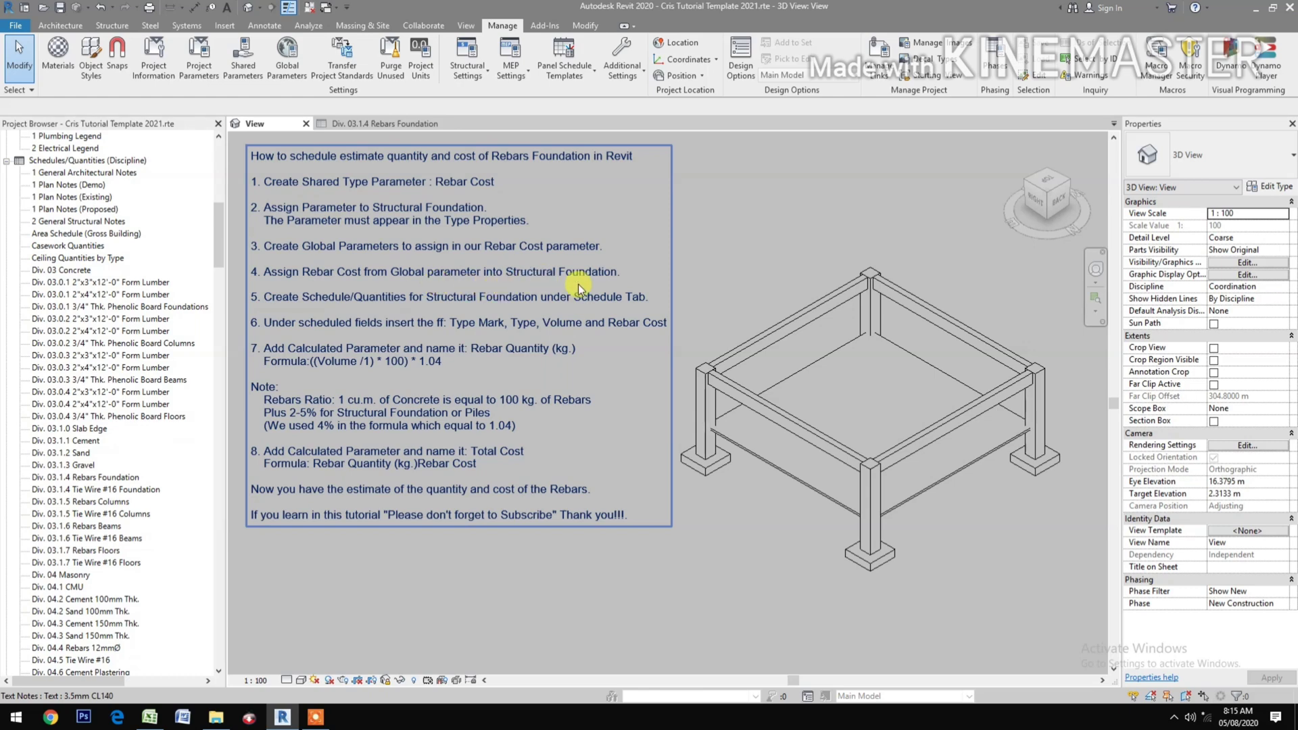
Step: Associate the rectangular footing type's Rebar Cost parameter with the Rebar Cost global parameter and accept the type changes
click(710, 468)
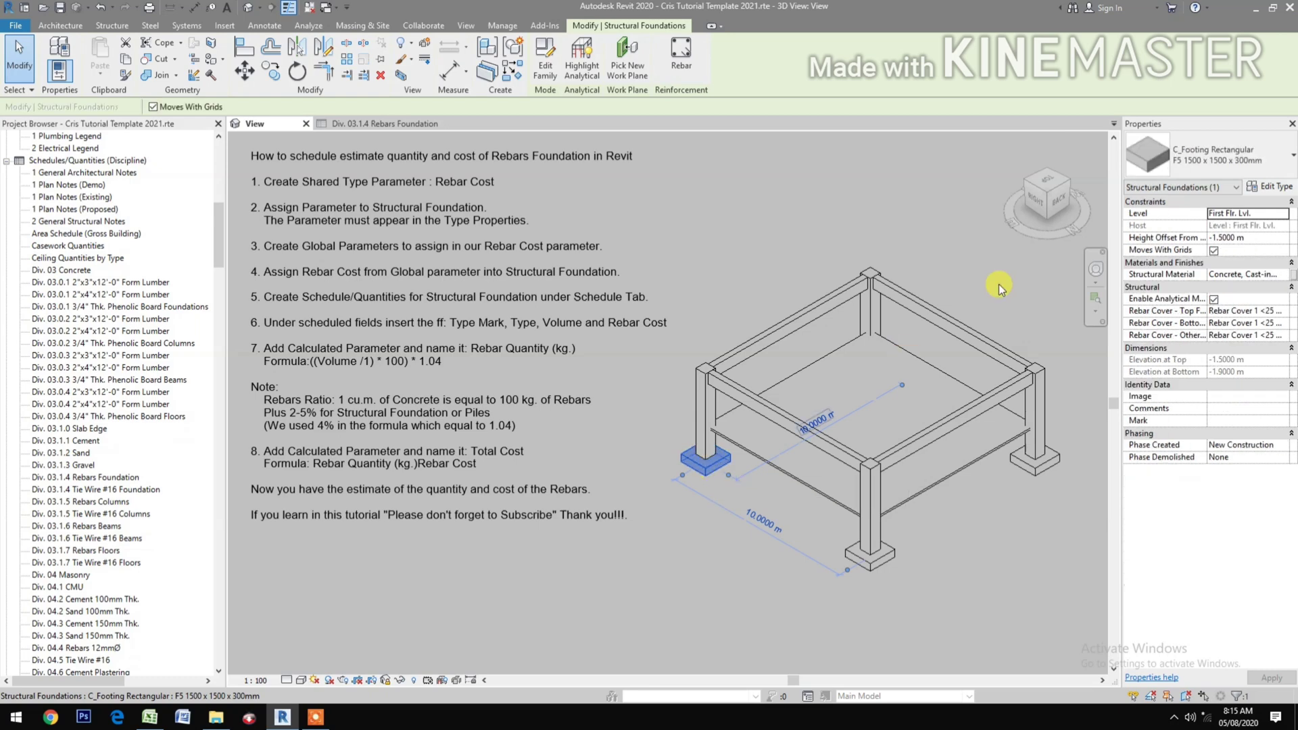
click(1284, 187)
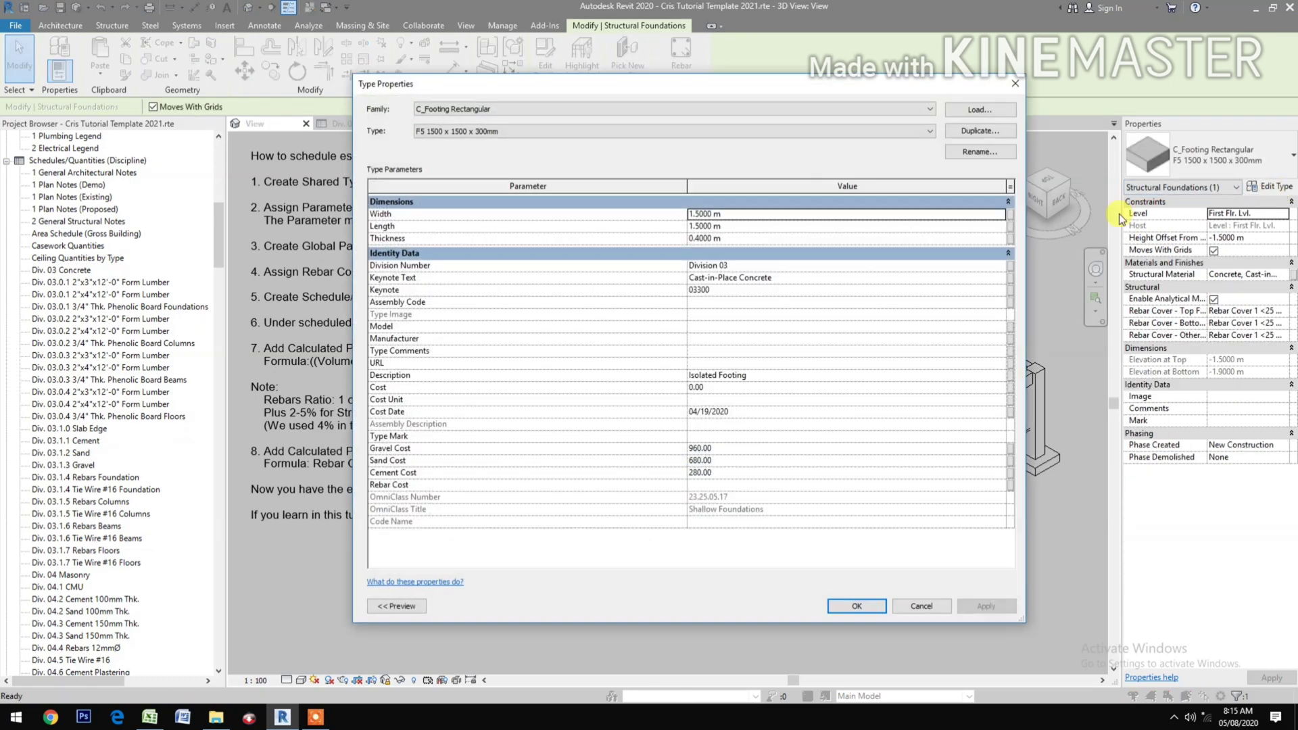
click(1008, 485)
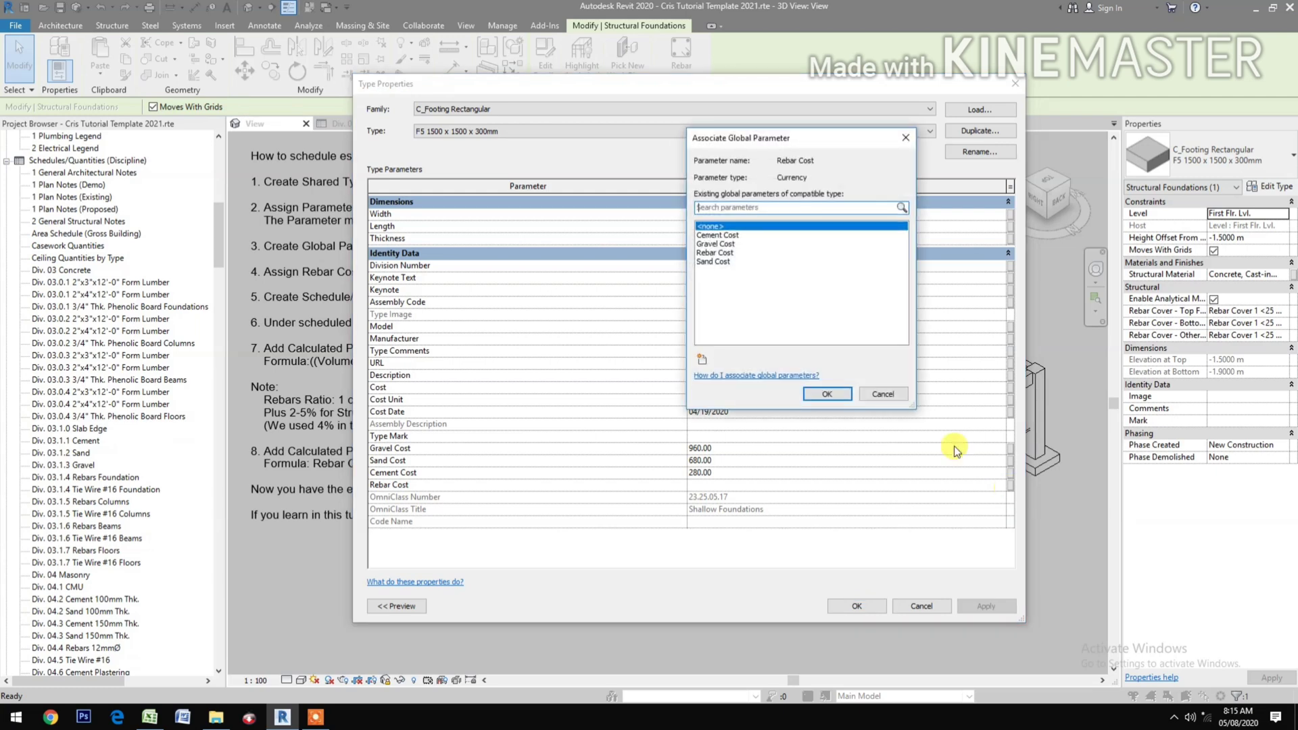
click(716, 254)
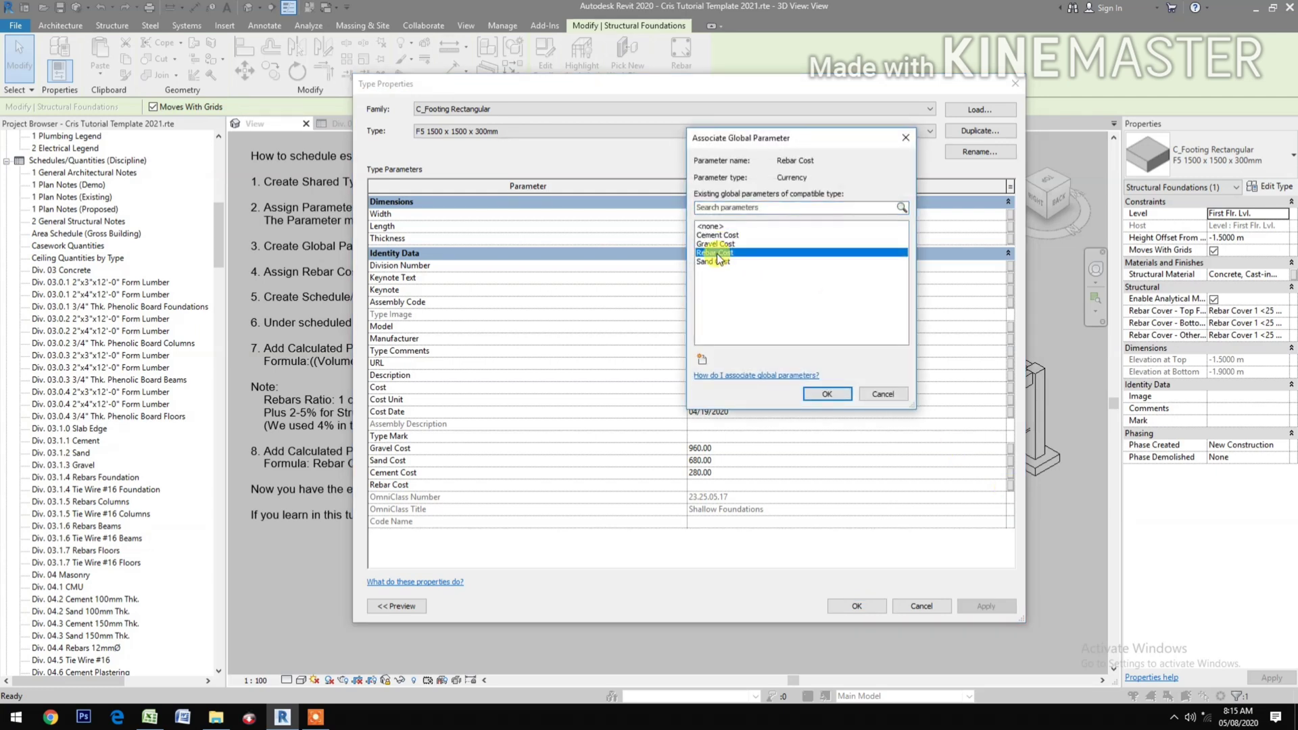
click(818, 395)
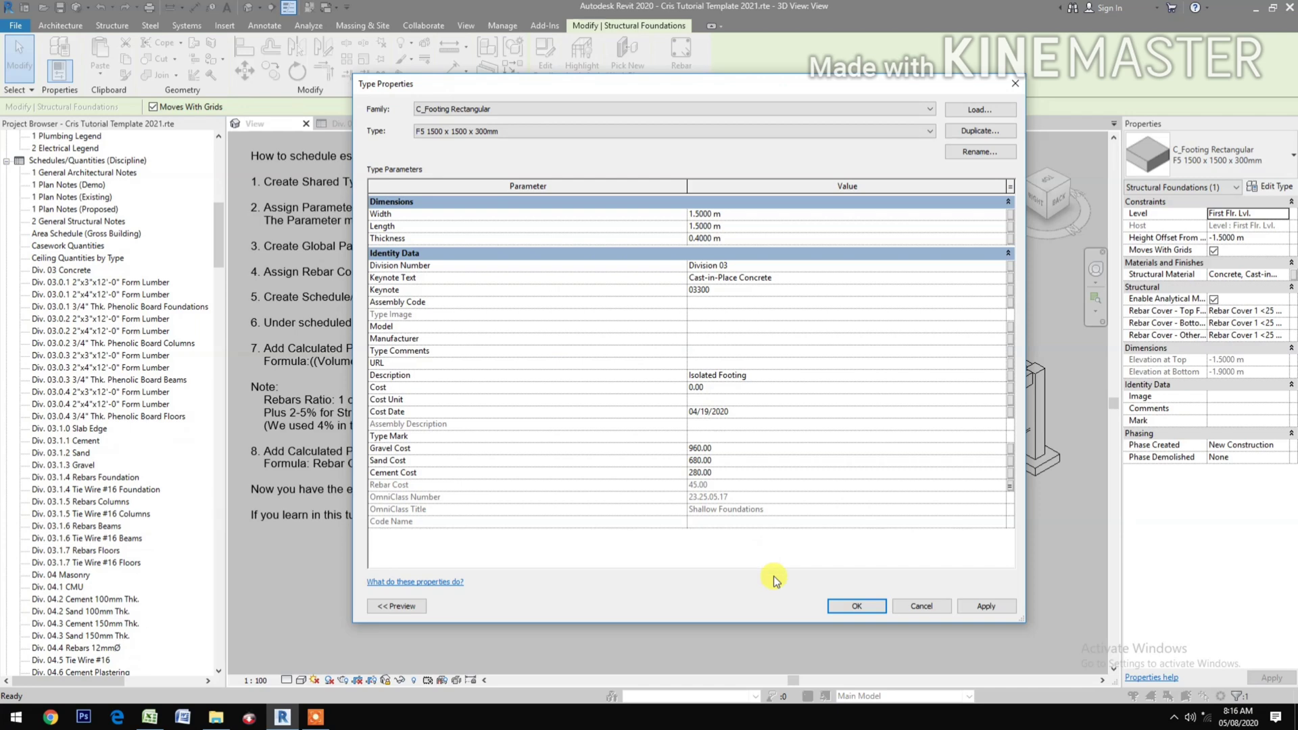
click(841, 610)
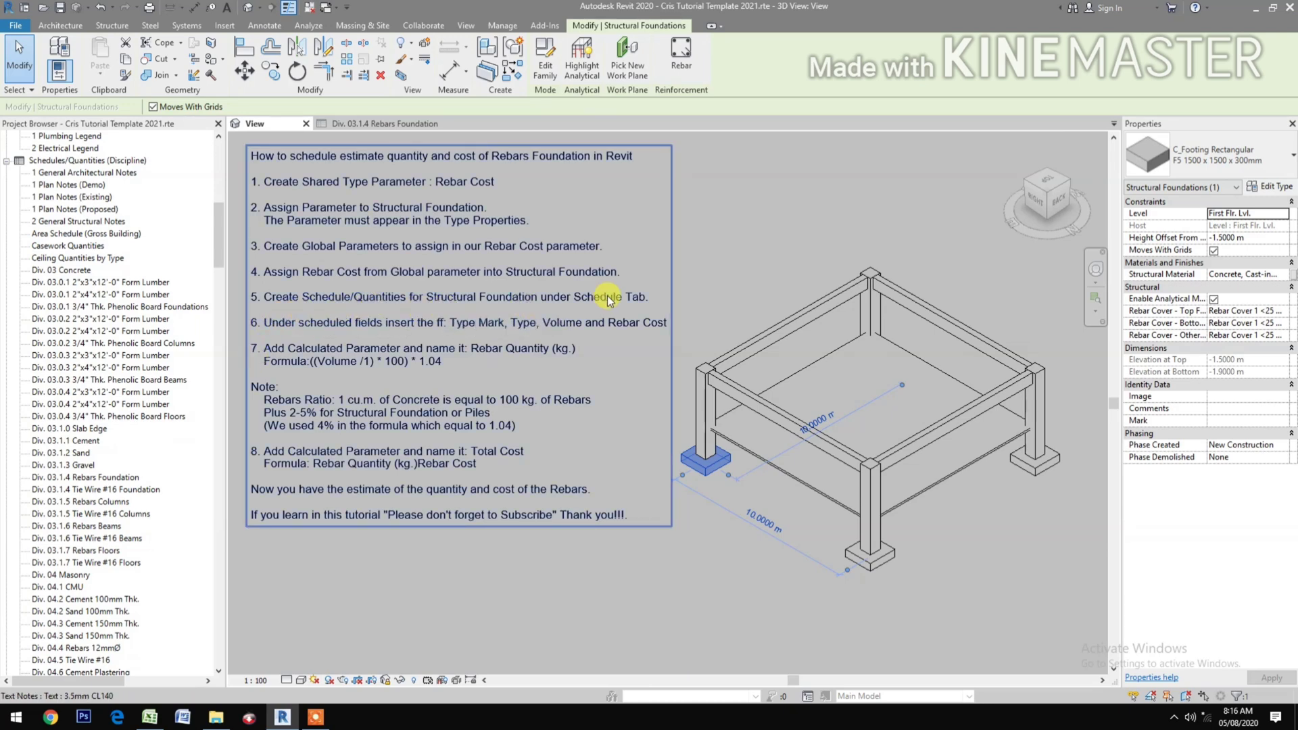
Step: Create a new schedule for the Structural Foundations category with its phase set to New Construction
click(473, 26)
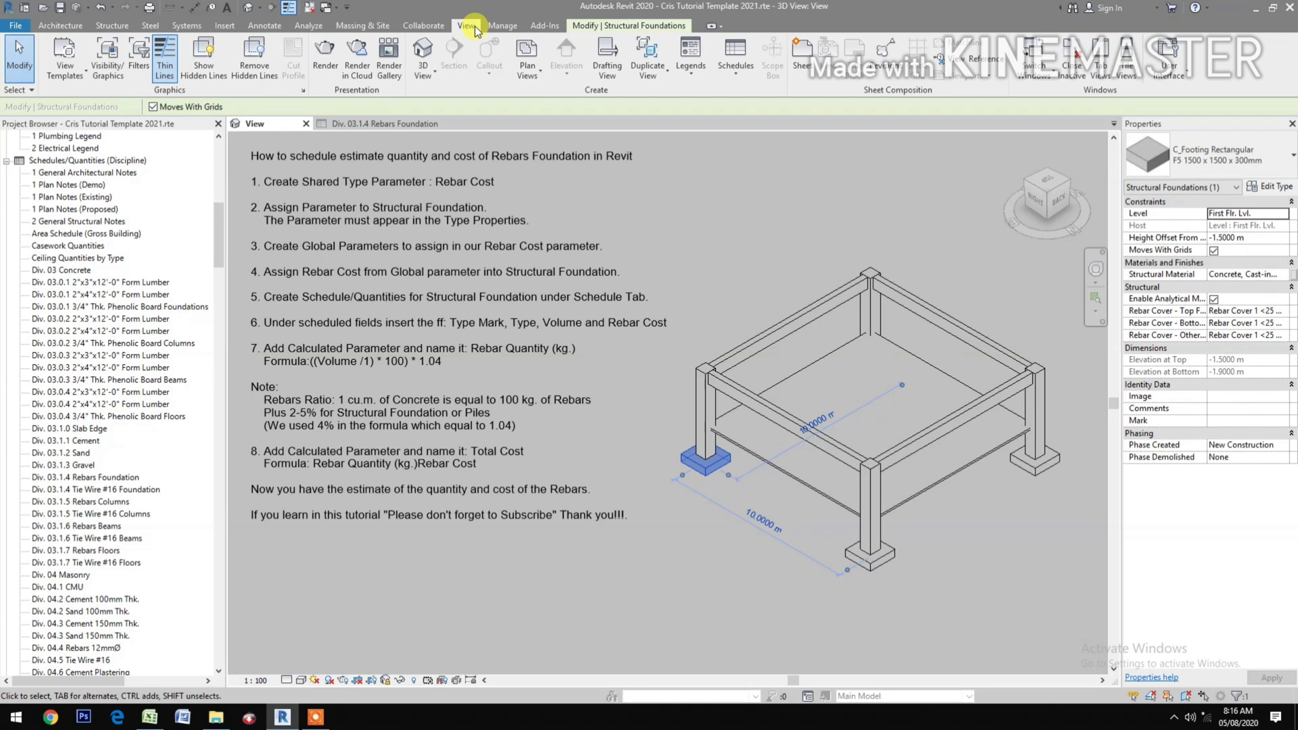
click(739, 73)
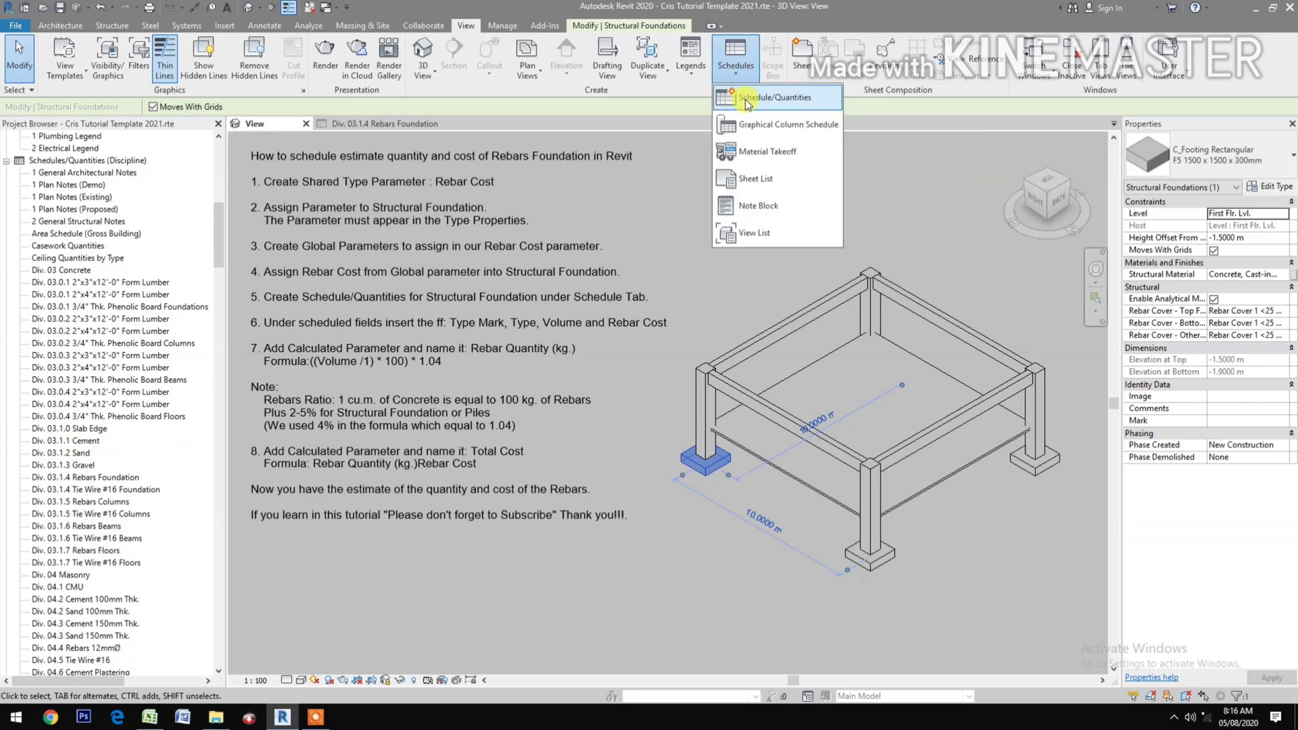
click(745, 99)
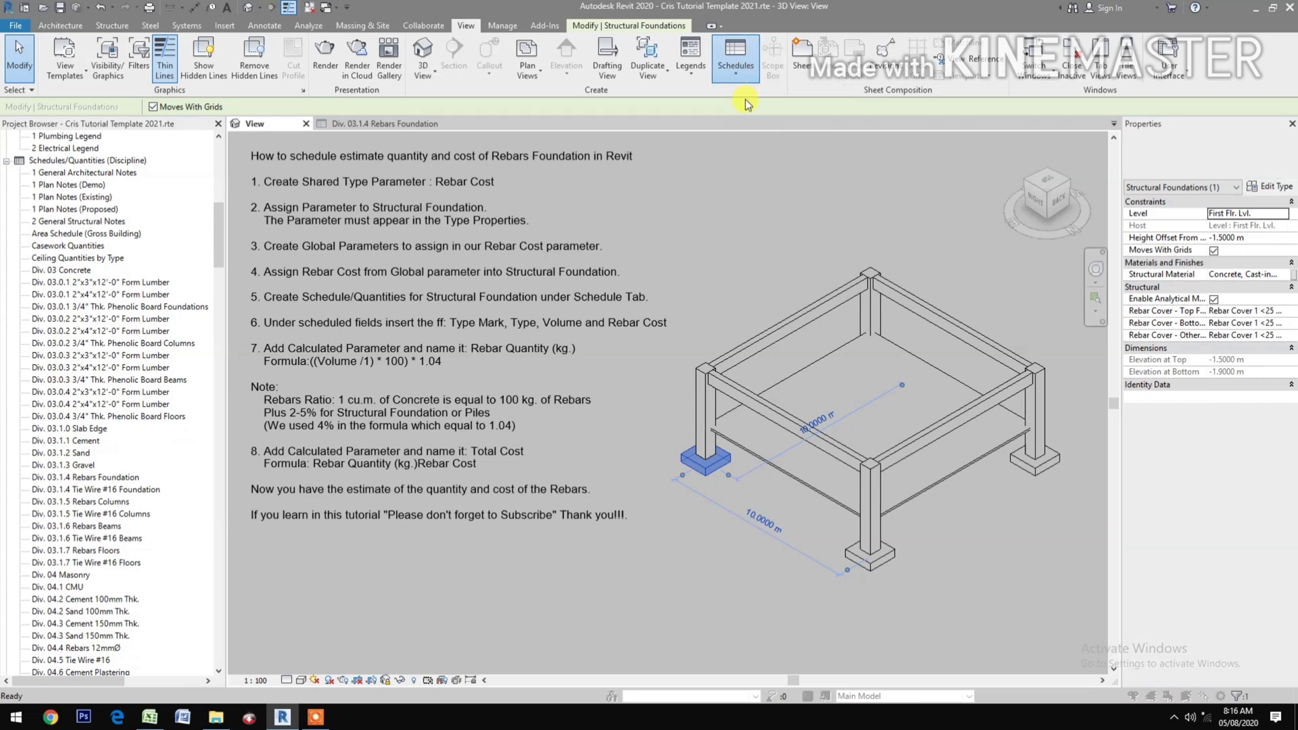
scroll(578, 426, down, 3)
scroll(578, 430, down, 2)
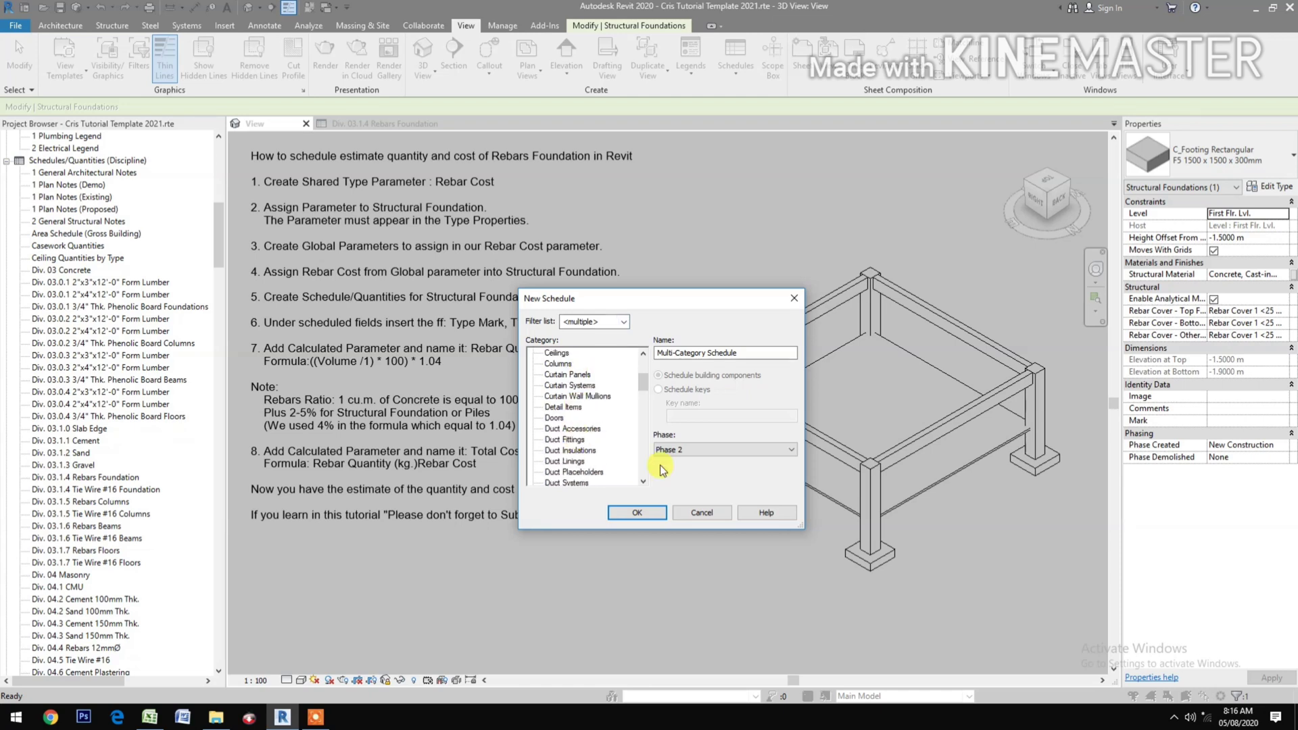
click(690, 450)
click(691, 478)
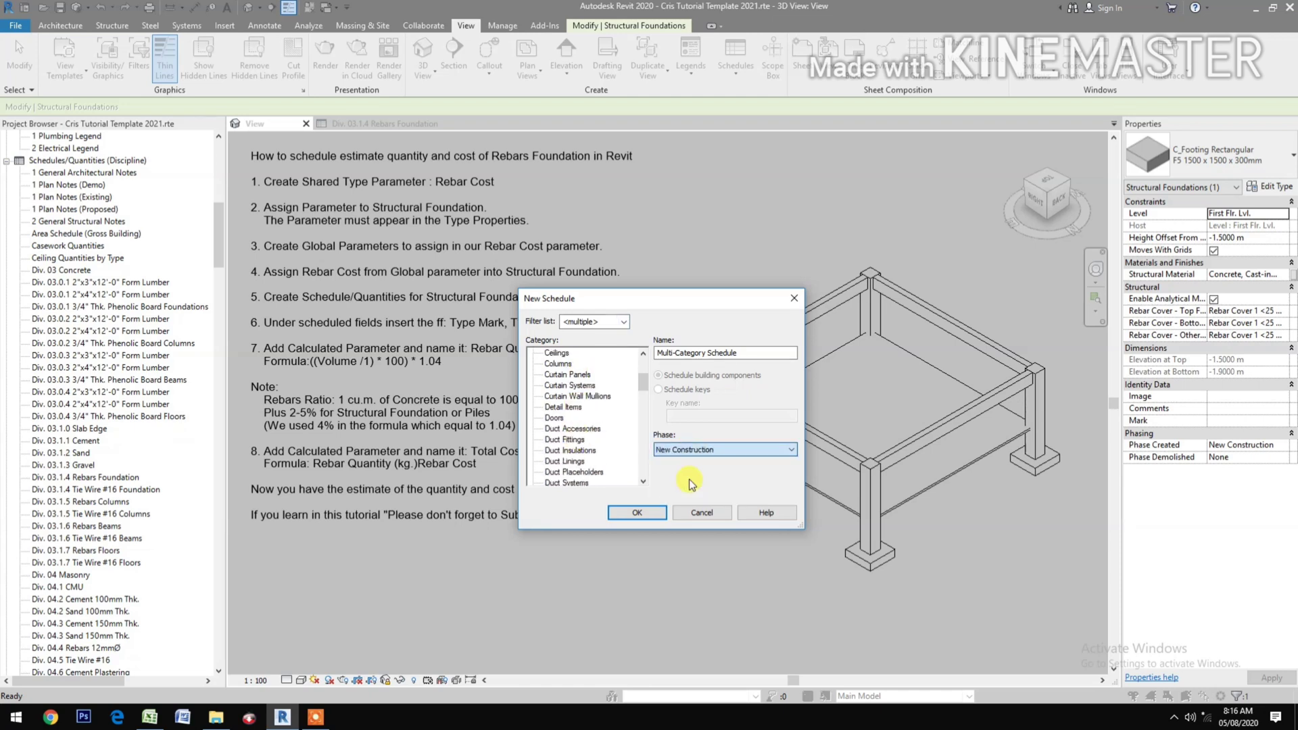
scroll(567, 419, down, 2)
scroll(566, 422, down, 11)
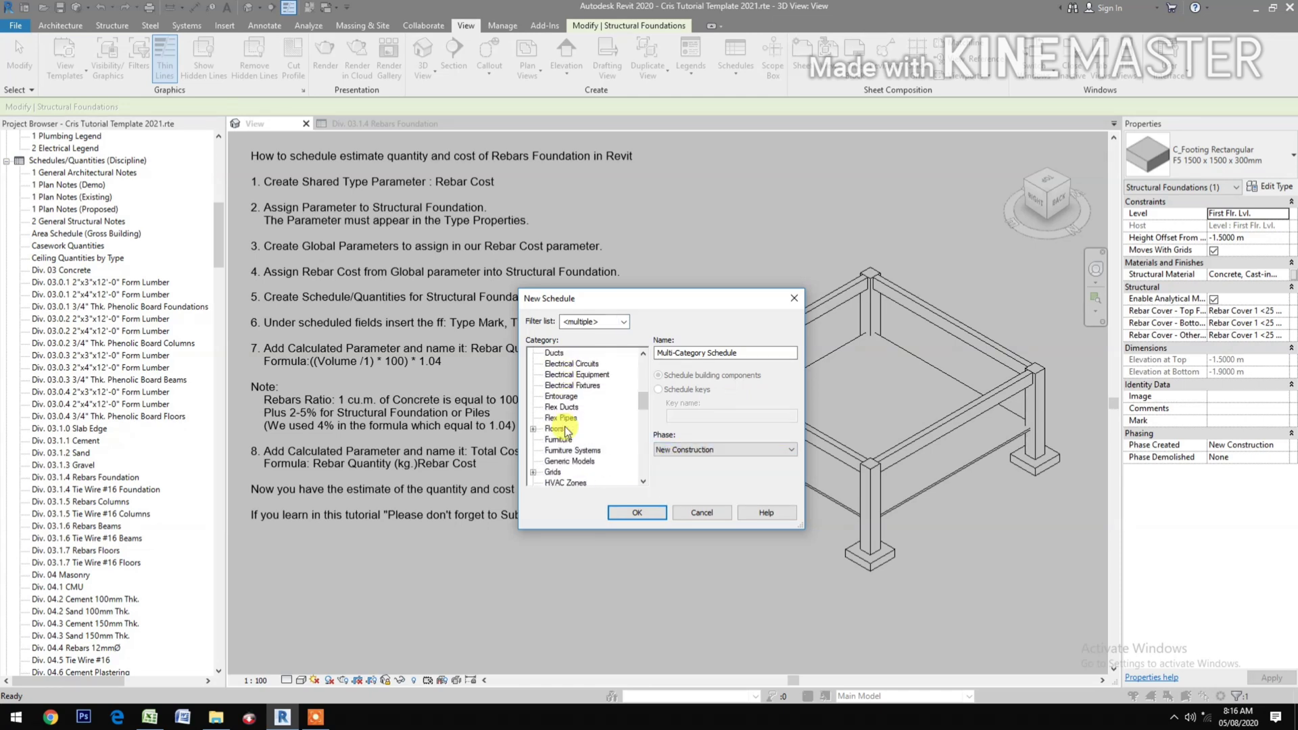
scroll(566, 434, down, 4)
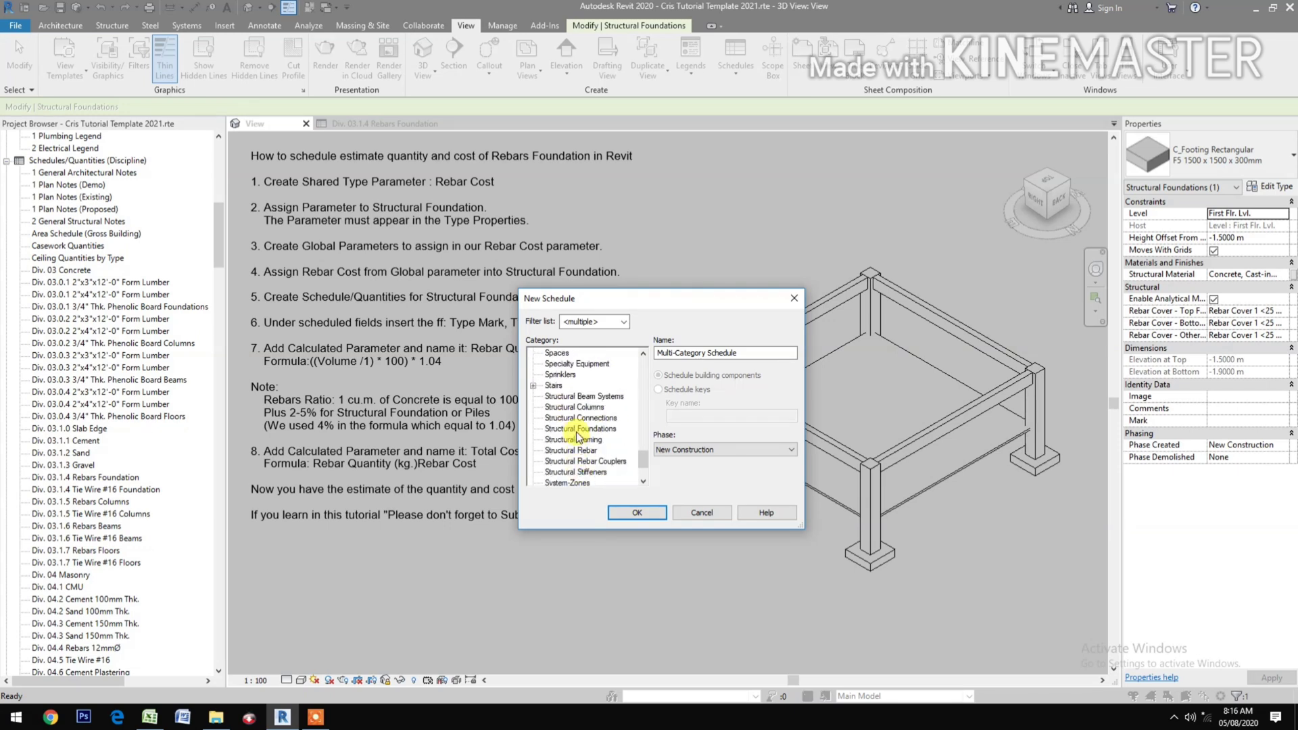
click(580, 429)
click(637, 513)
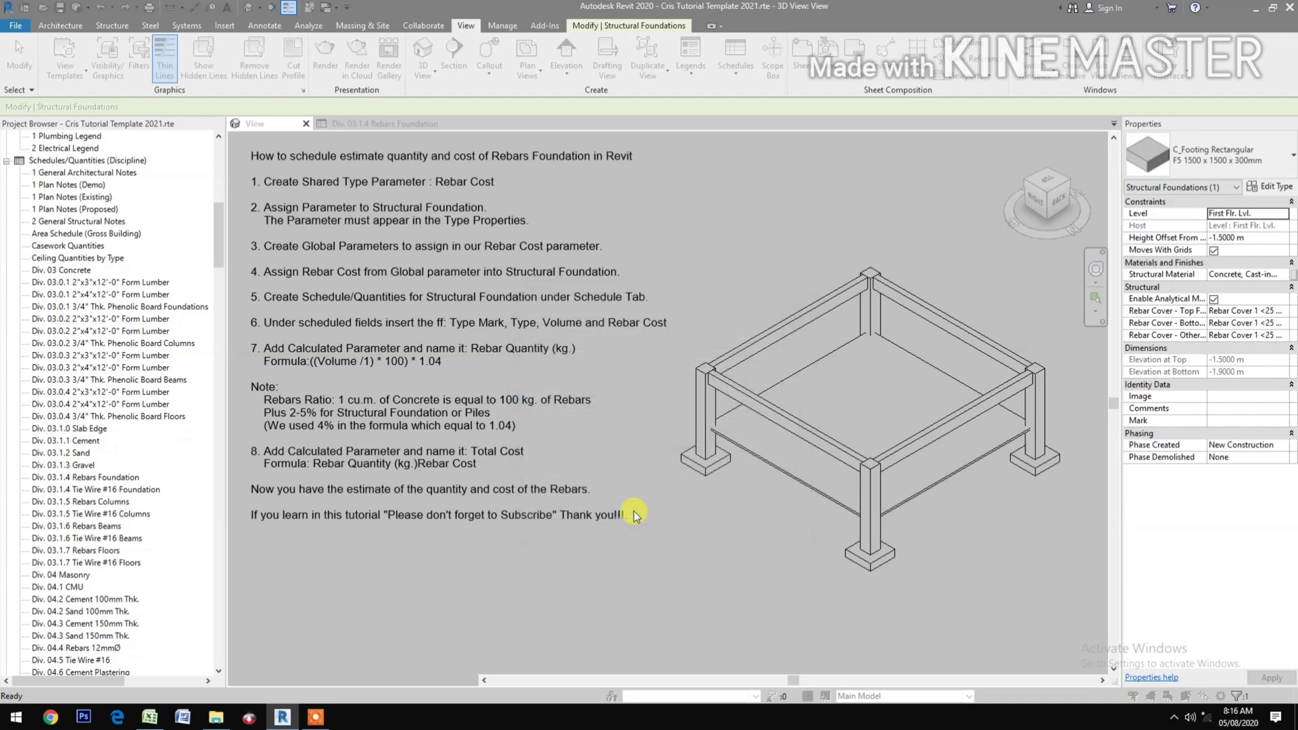
Step: Add the Type Mark and Type fields to the structural foundation schedule
drag(865, 201, 837, 214)
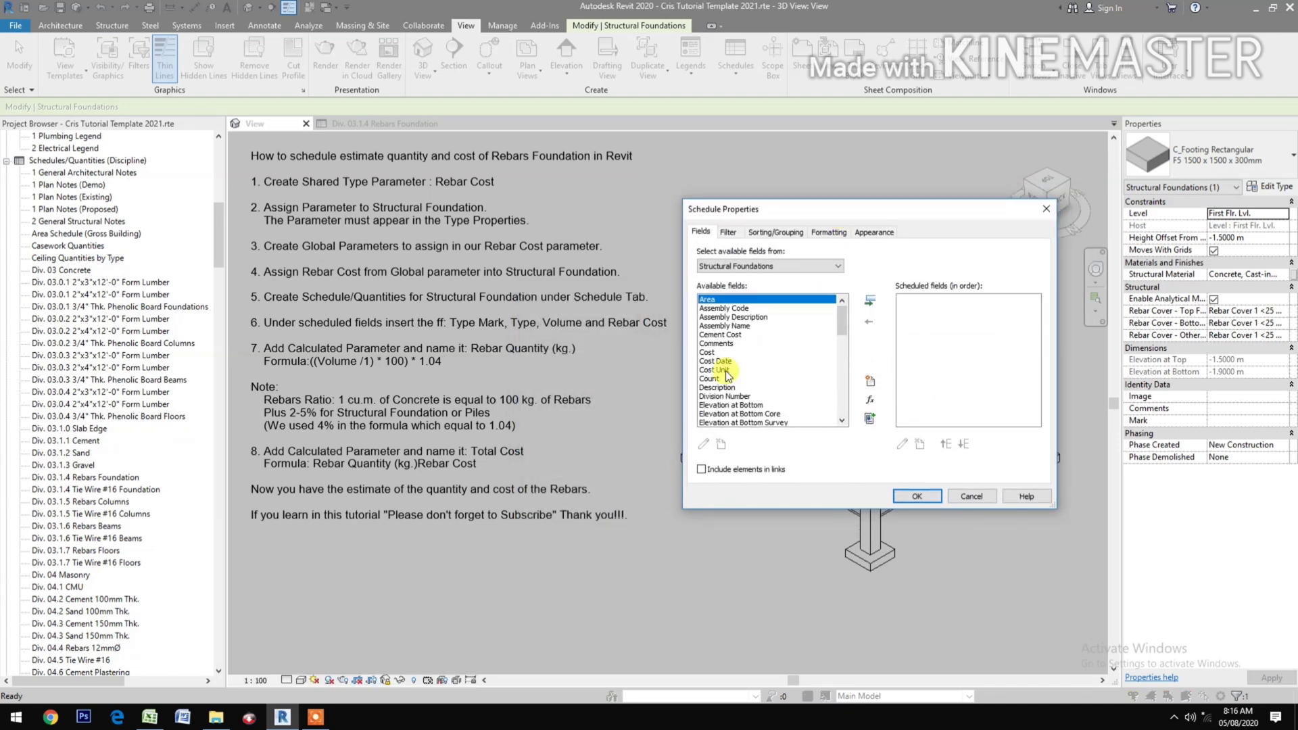
scroll(737, 389, down, 12)
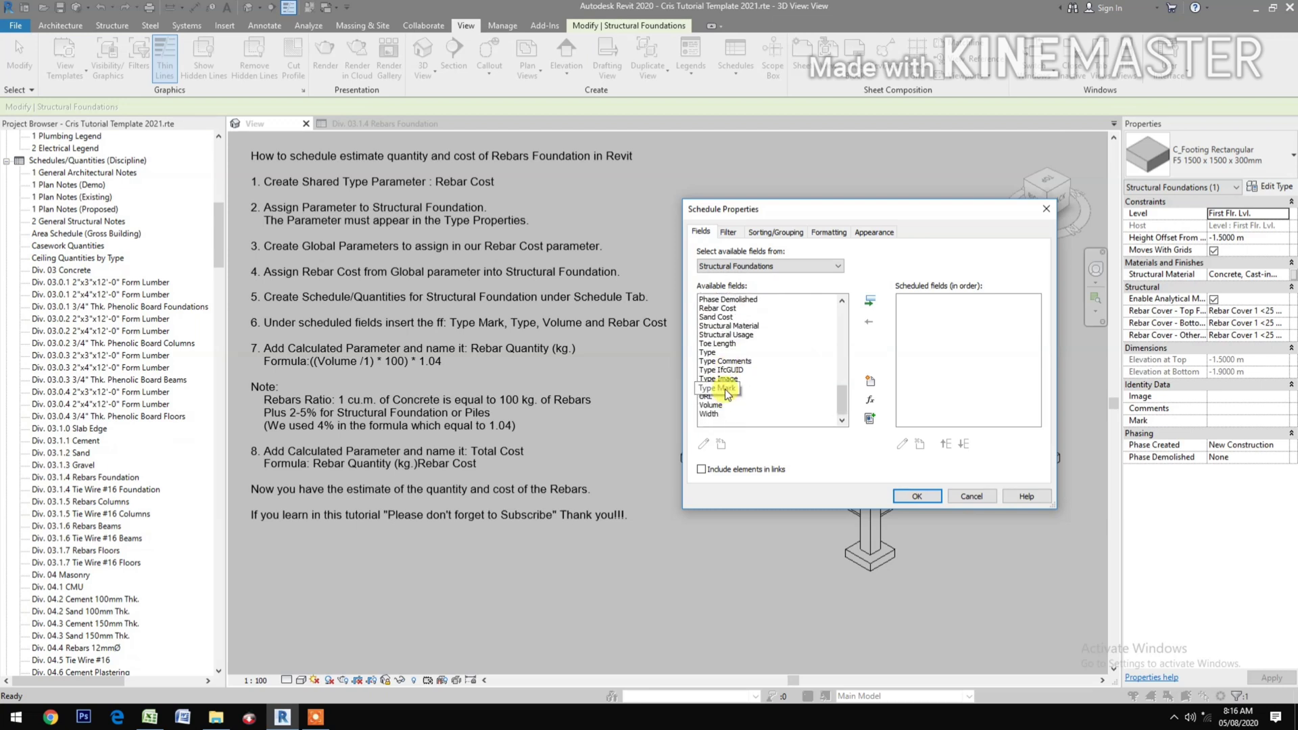
click(725, 388)
click(869, 302)
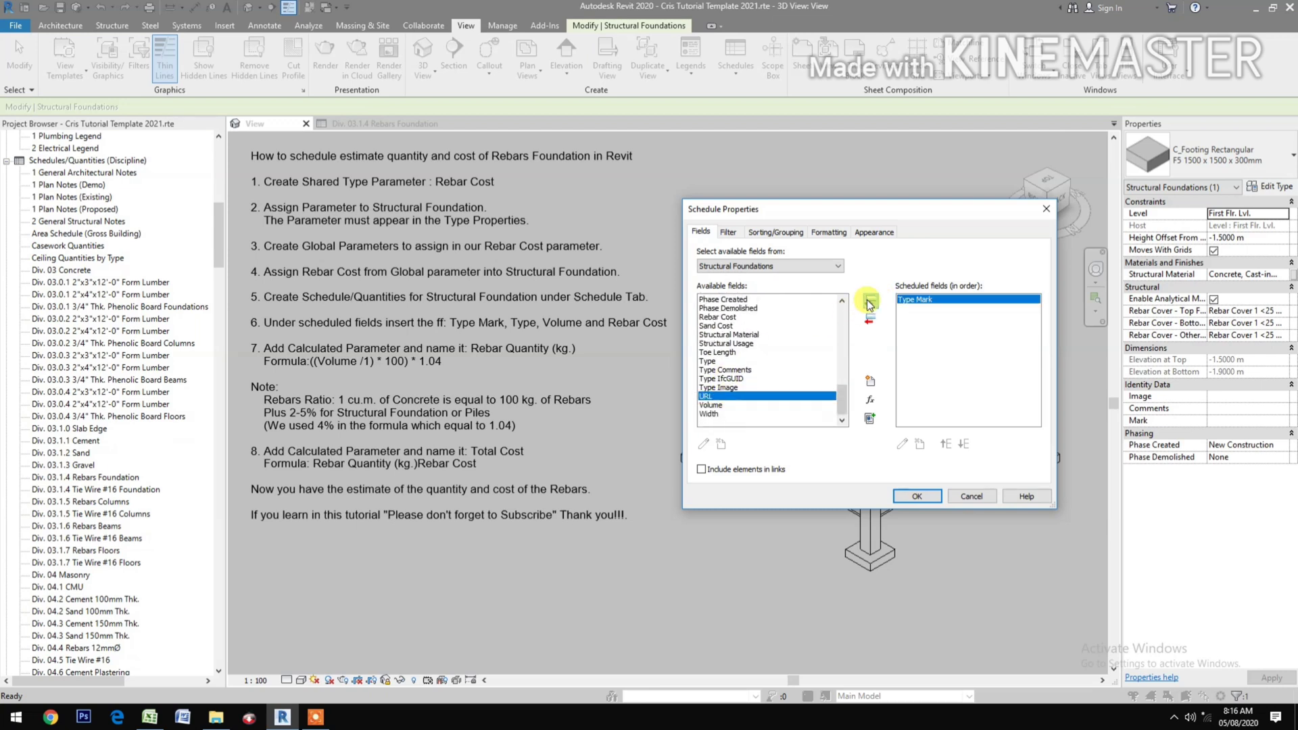
click(716, 361)
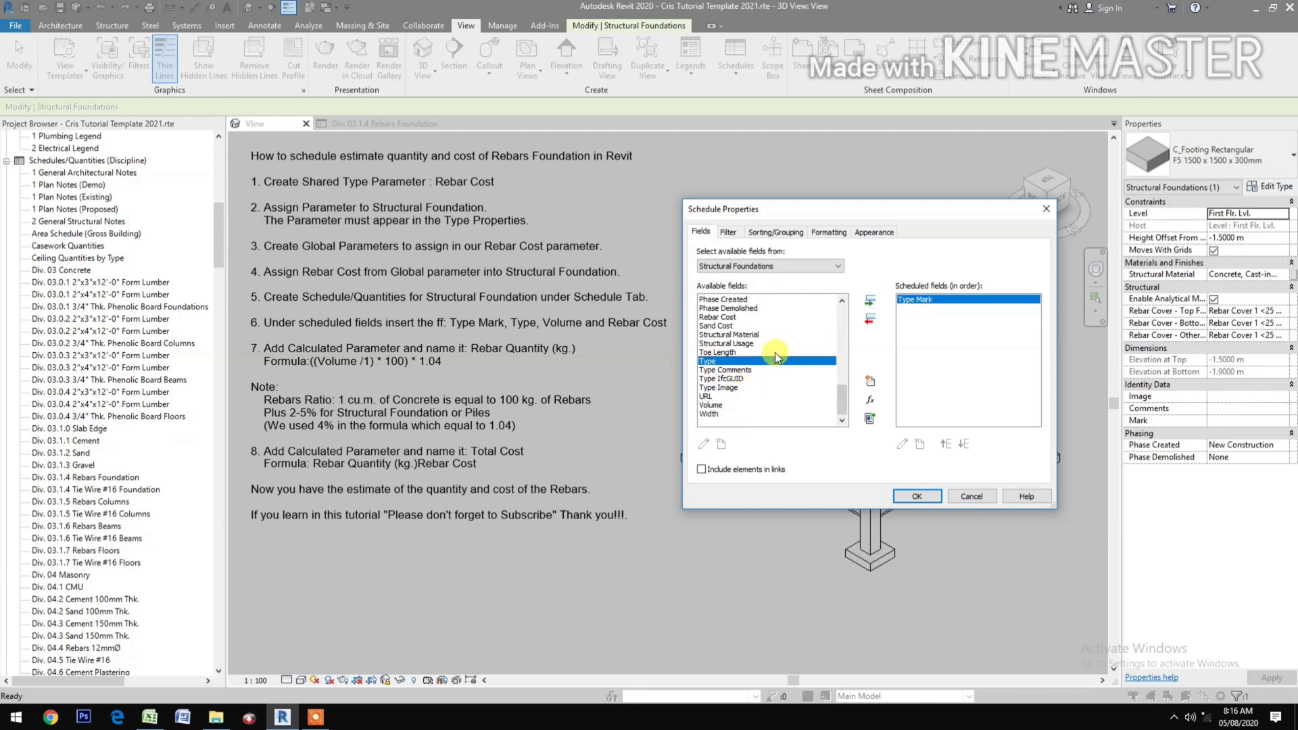
click(870, 302)
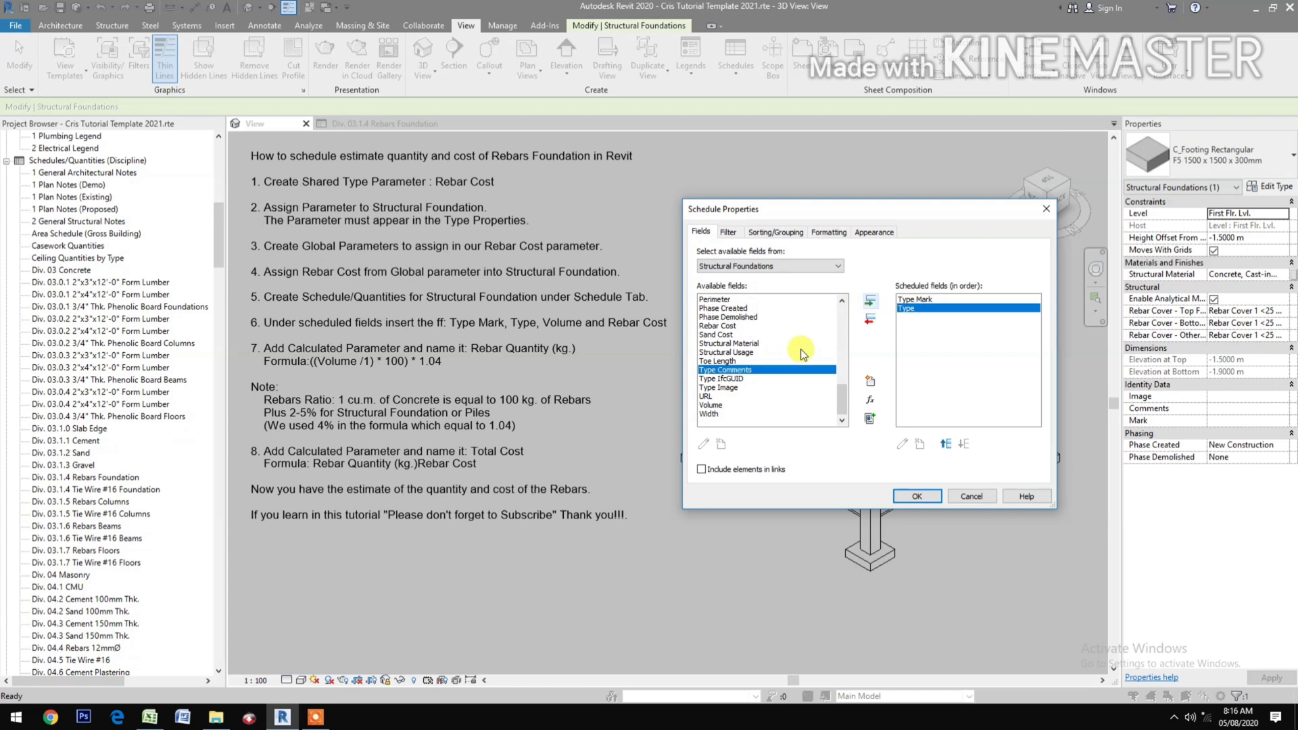
Step: Add Volume and Rebar Cost to the scheduled fields after Type
click(722, 398)
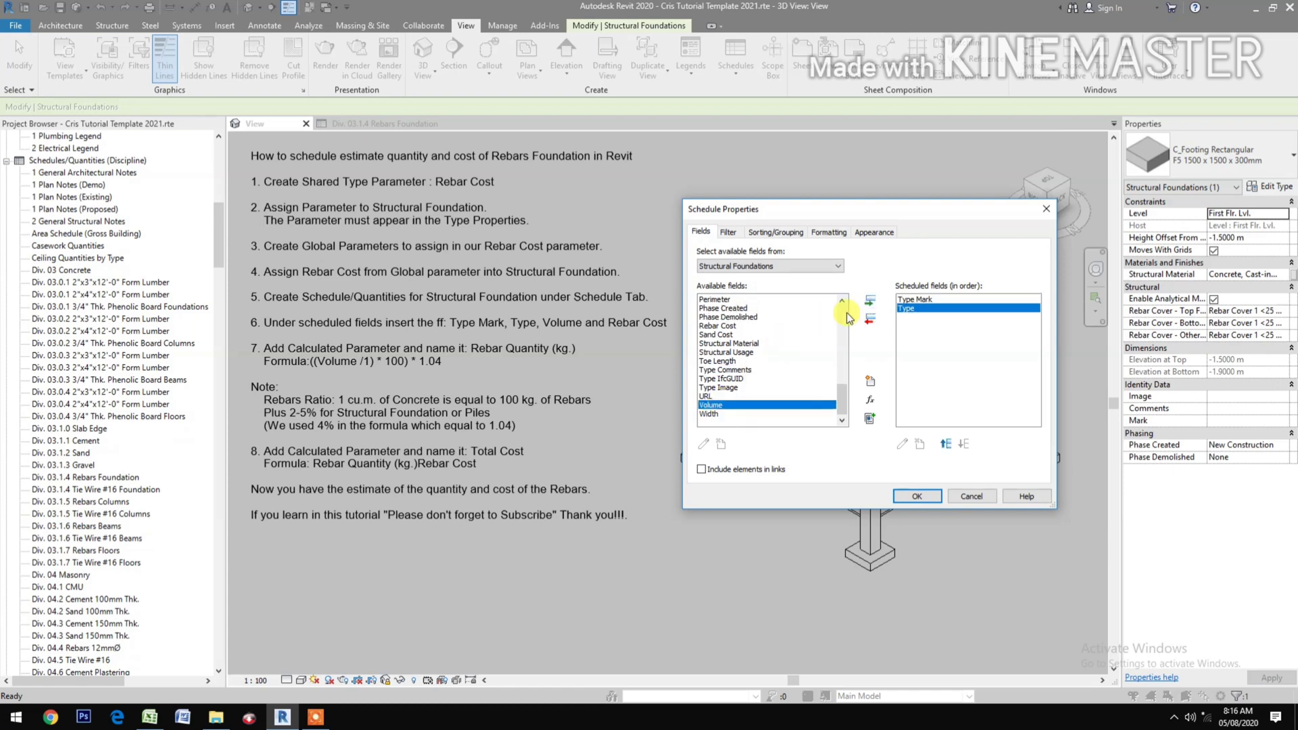
click(870, 303)
scroll(774, 399, up, 1)
scroll(774, 398, up, 2)
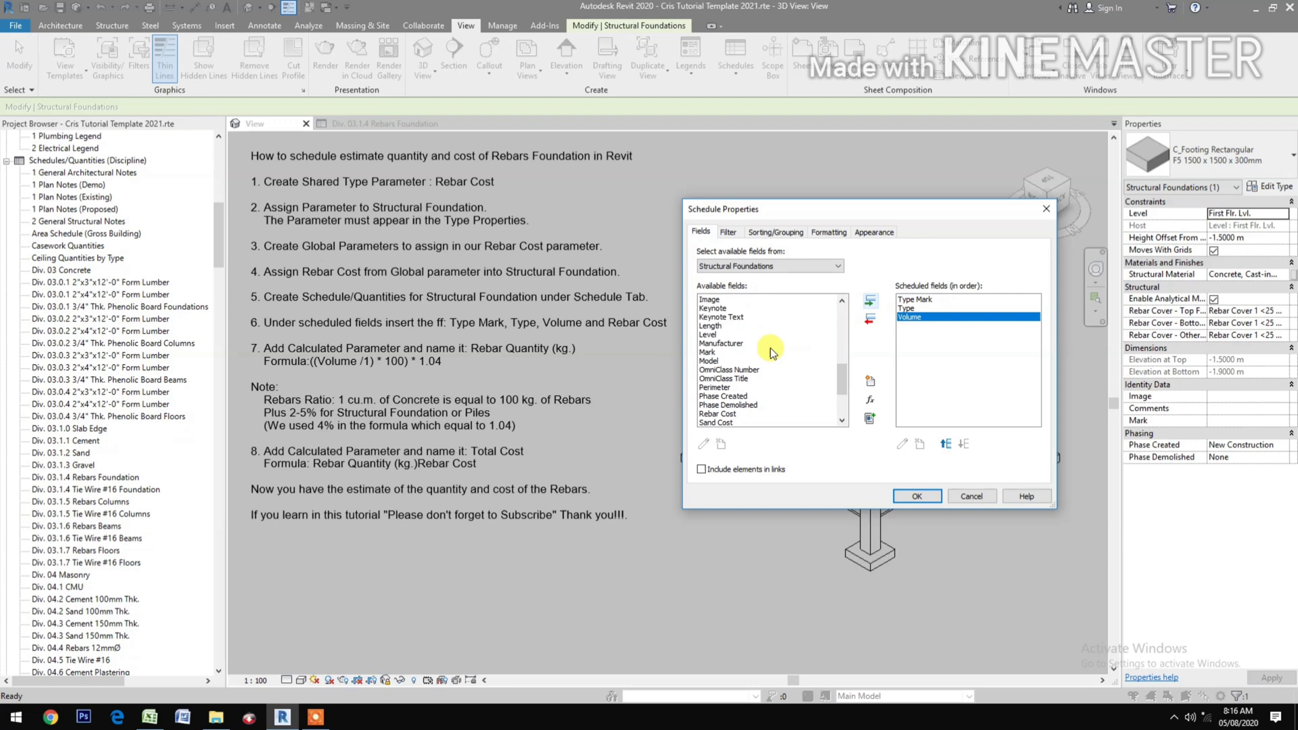
click(729, 389)
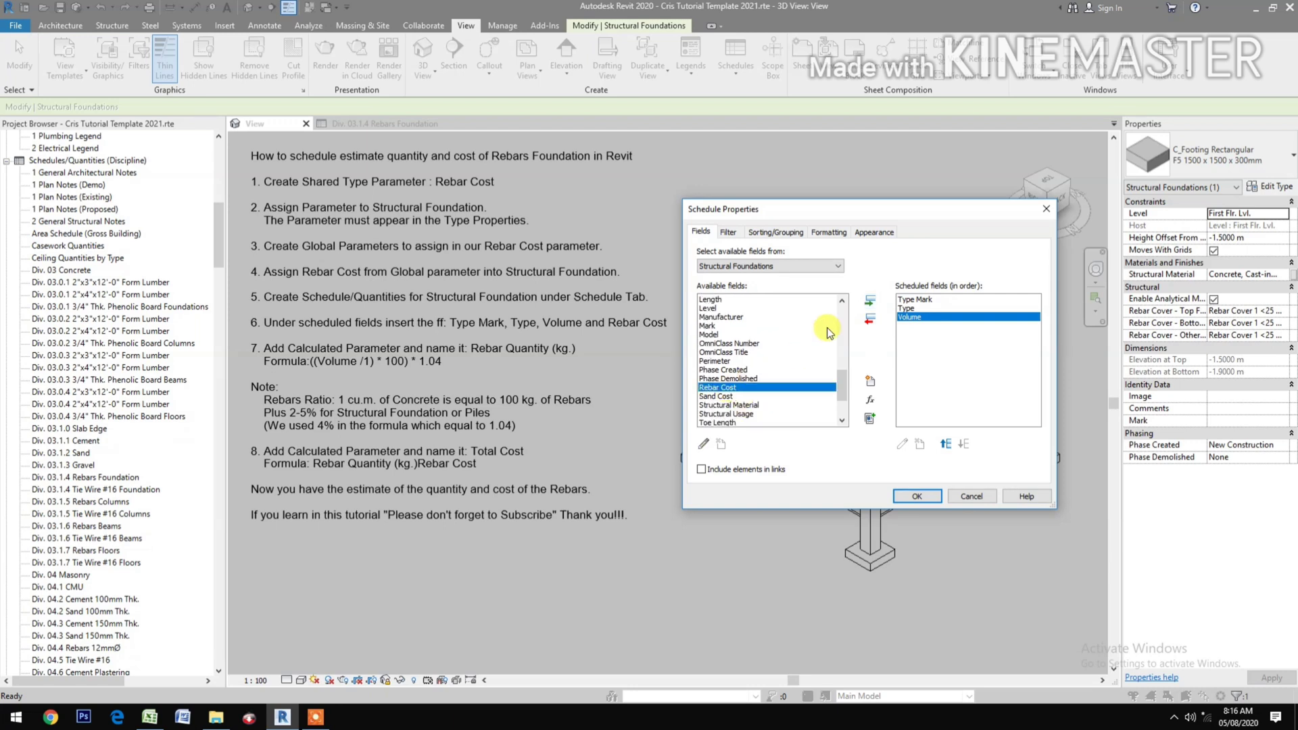
click(869, 302)
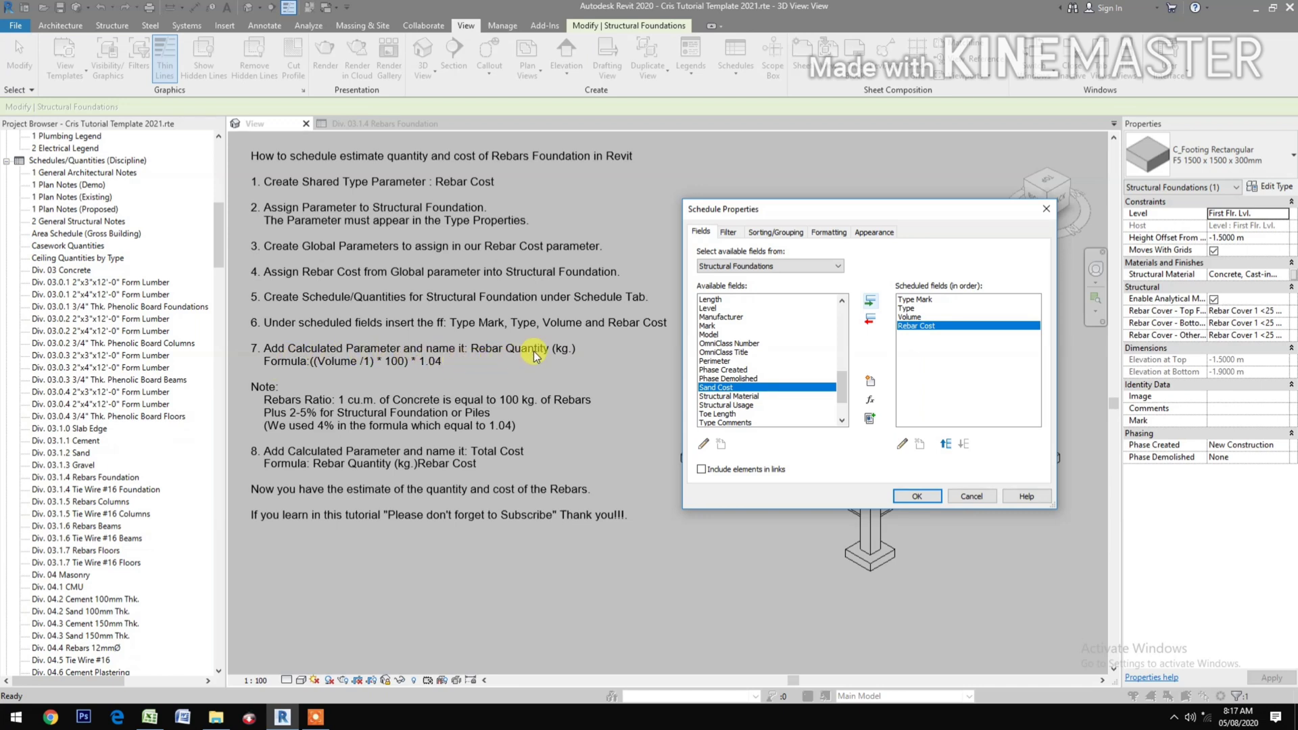
Step: Start a calculated schedule field named Rebar Quantity (kg.)
click(870, 400)
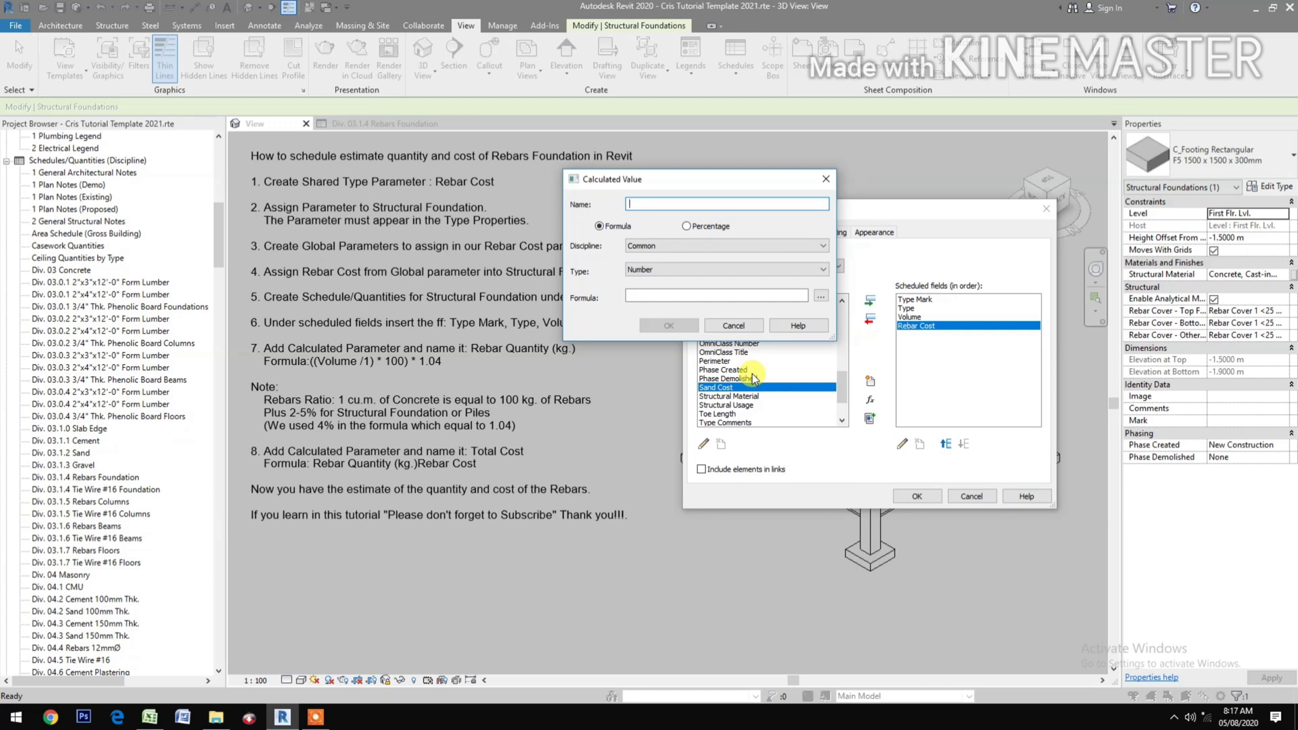
text(Rebar)
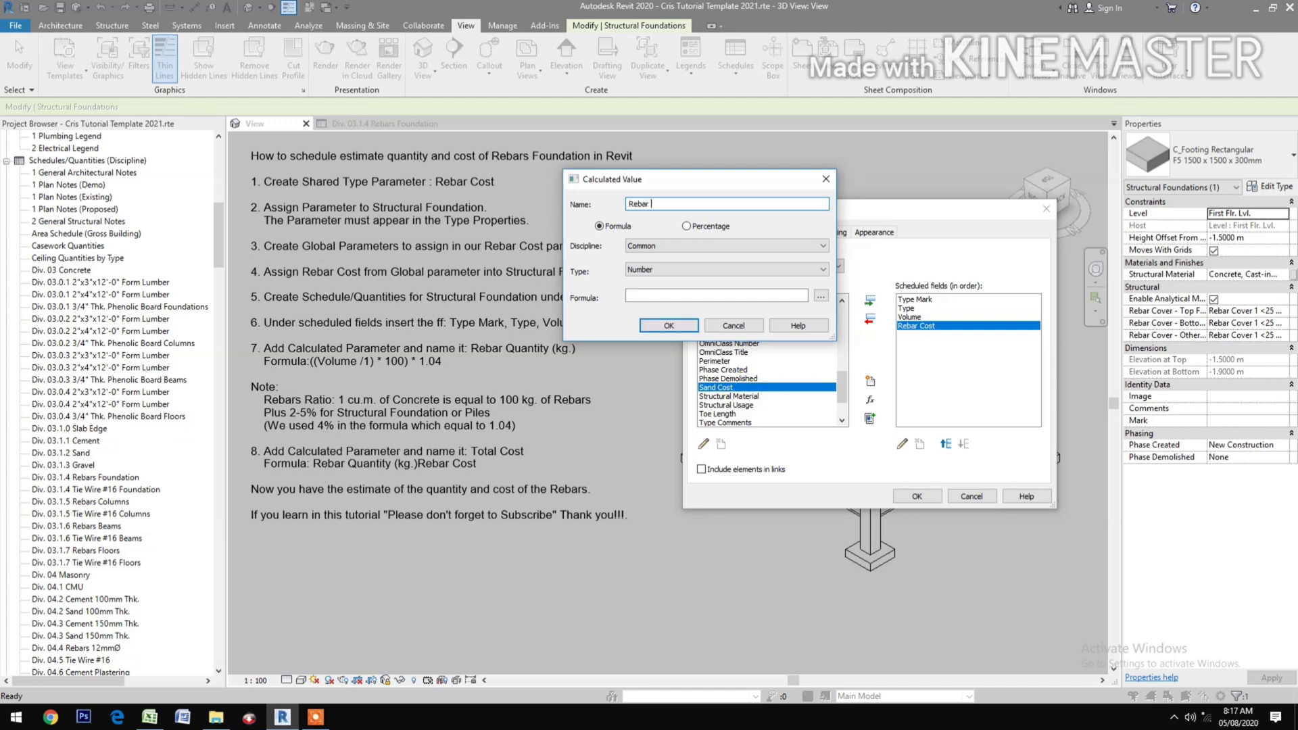
text( Quantity (kg.)
Step: Give Rebar Quantity (kg.) the formula ((Volume/1)*100)*1.04 and place the field above Rebar Cost in the schedule order
click(820, 297)
click(632, 211)
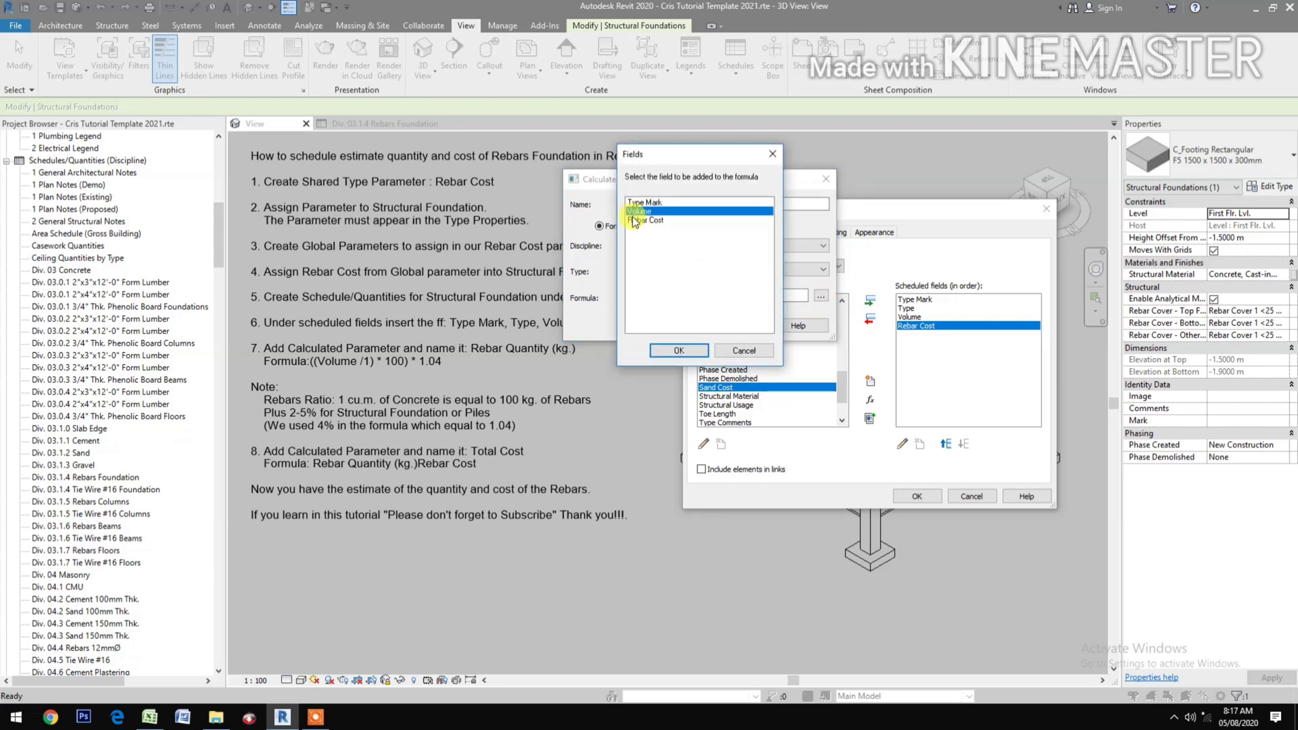
click(682, 350)
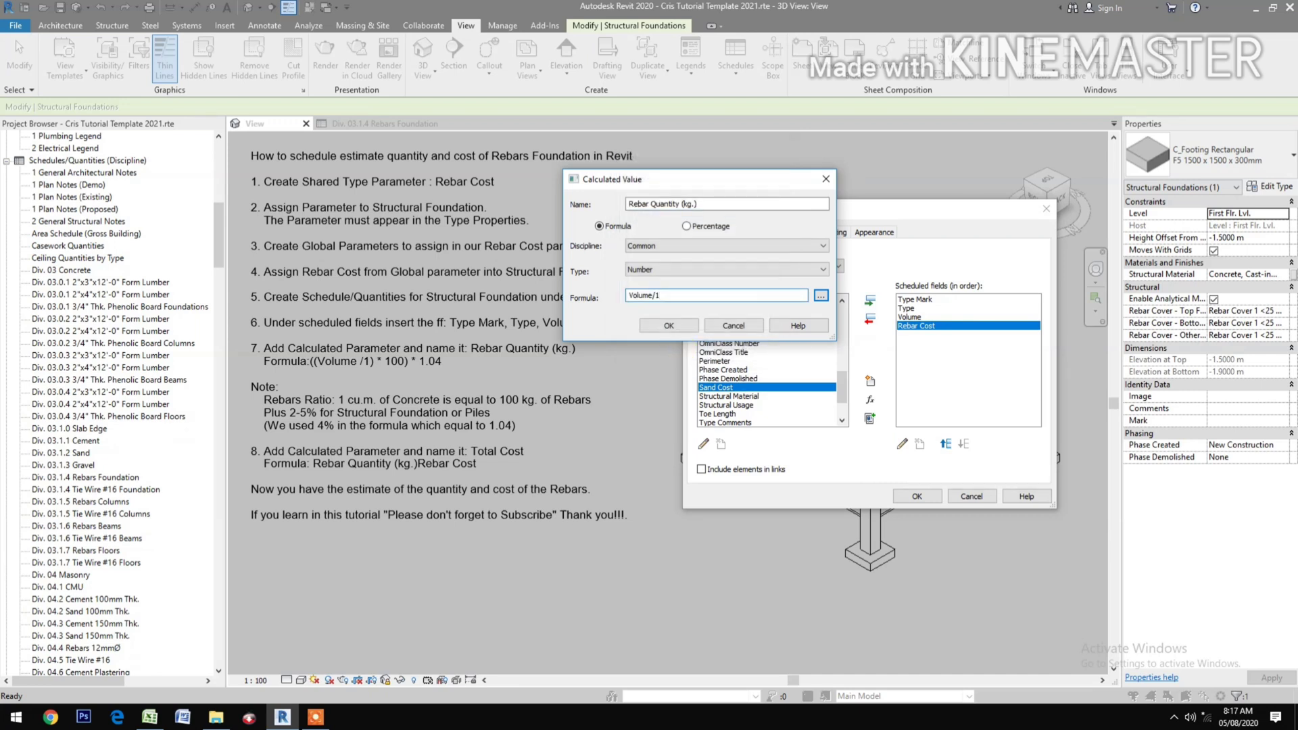
text())
click(629, 295)
text(()
text(*100))
click(629, 295)
text(()
click(671, 323)
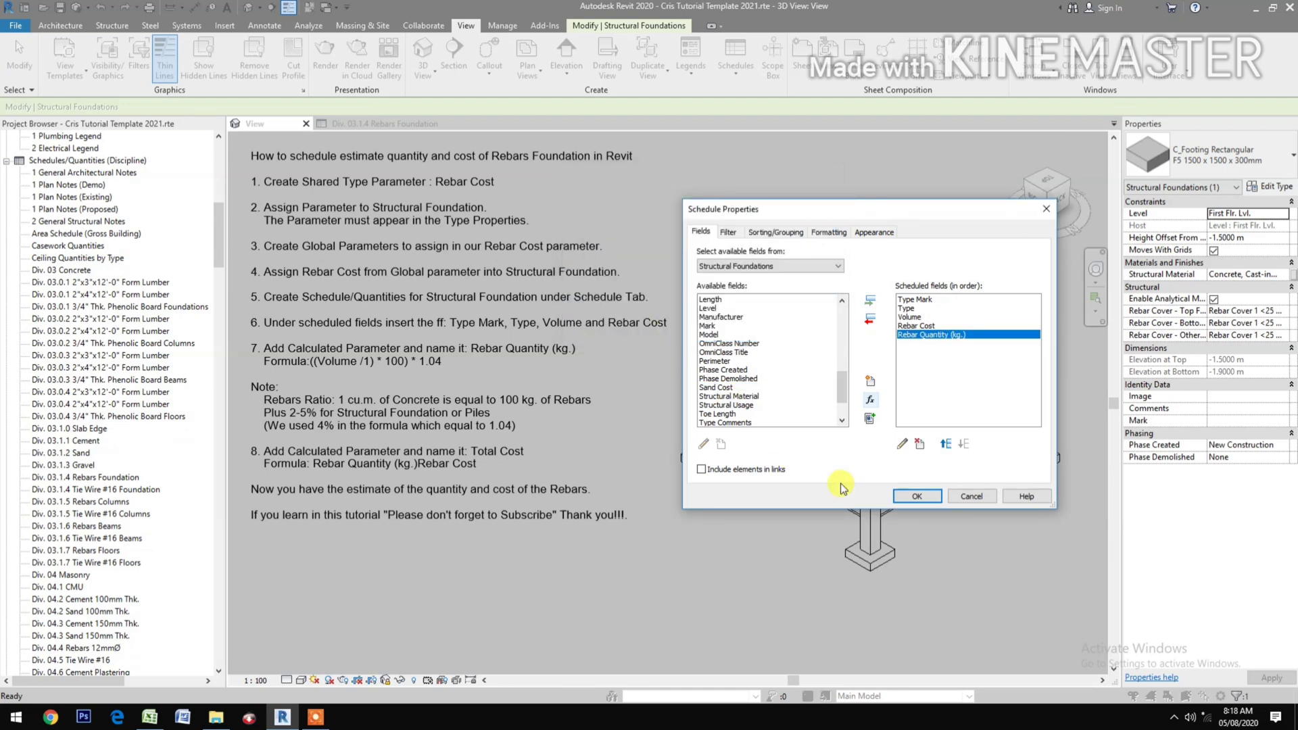
click(947, 445)
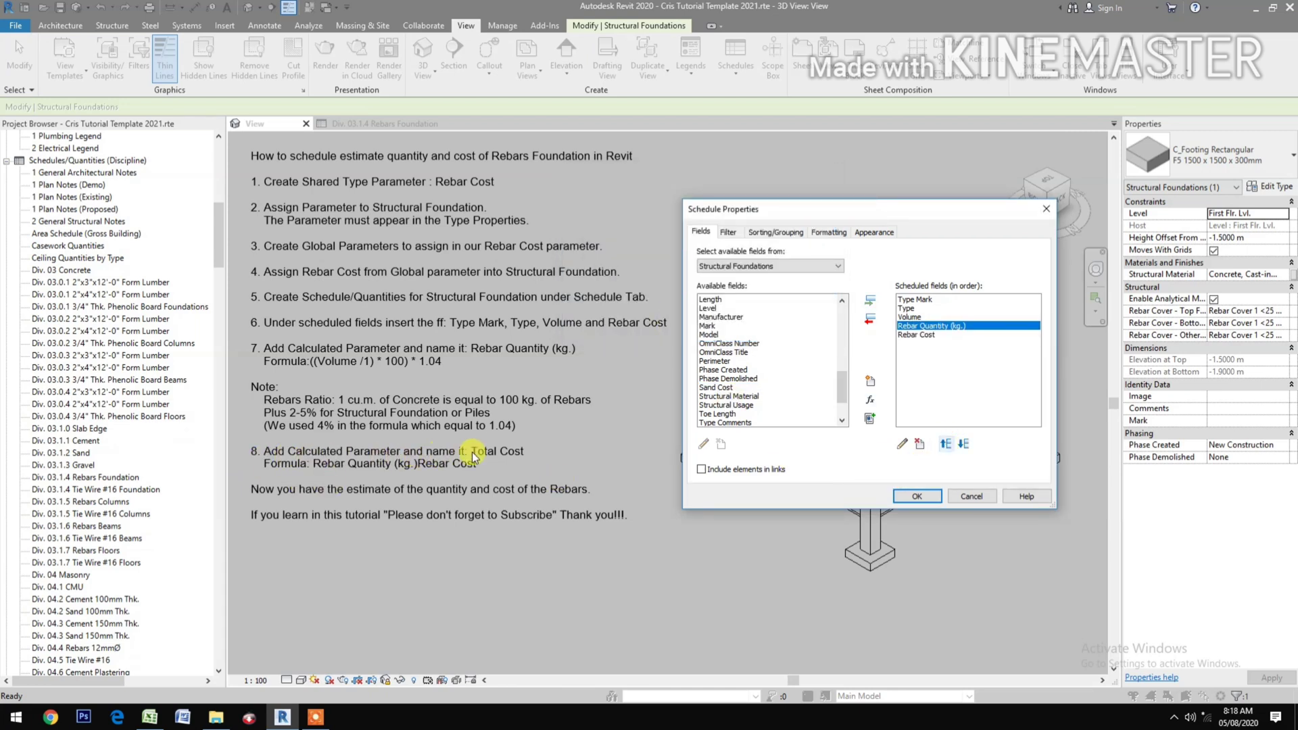
Step: Start a second calculated field named Total Cost and set its type to Currency
click(870, 399)
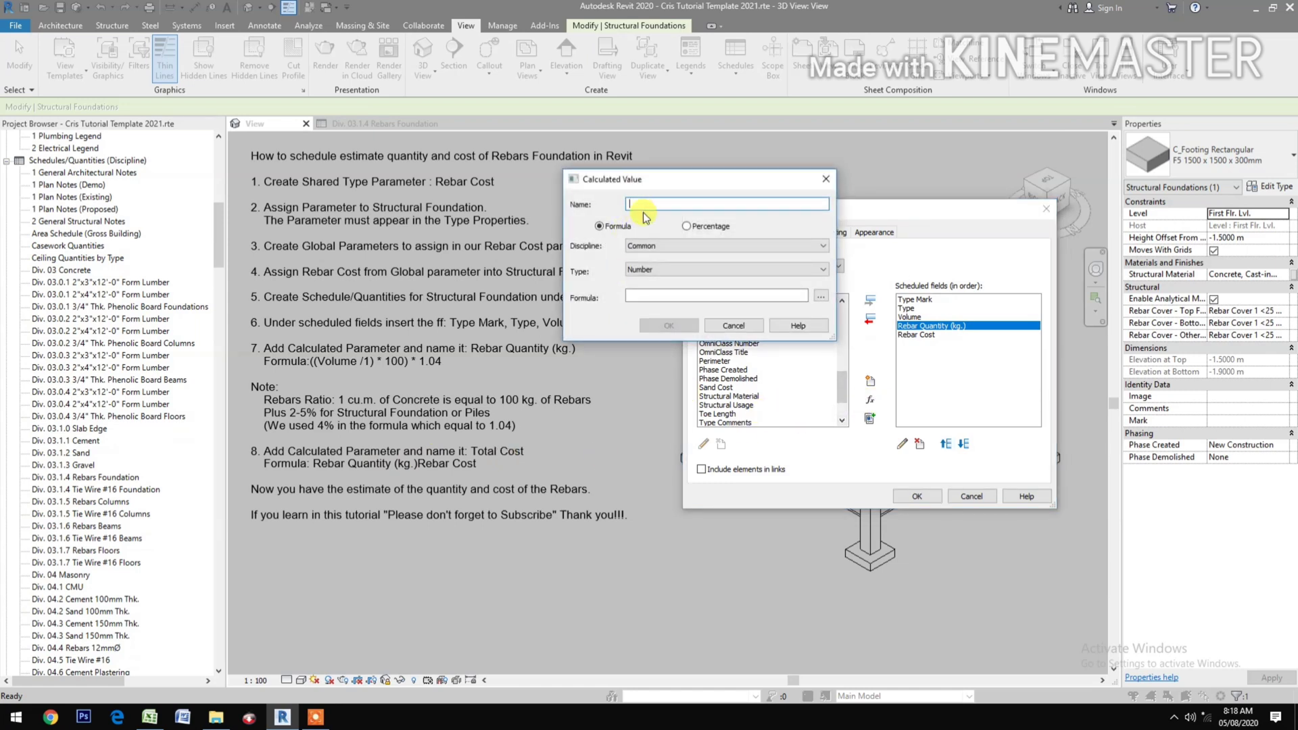
text(Total Cost)
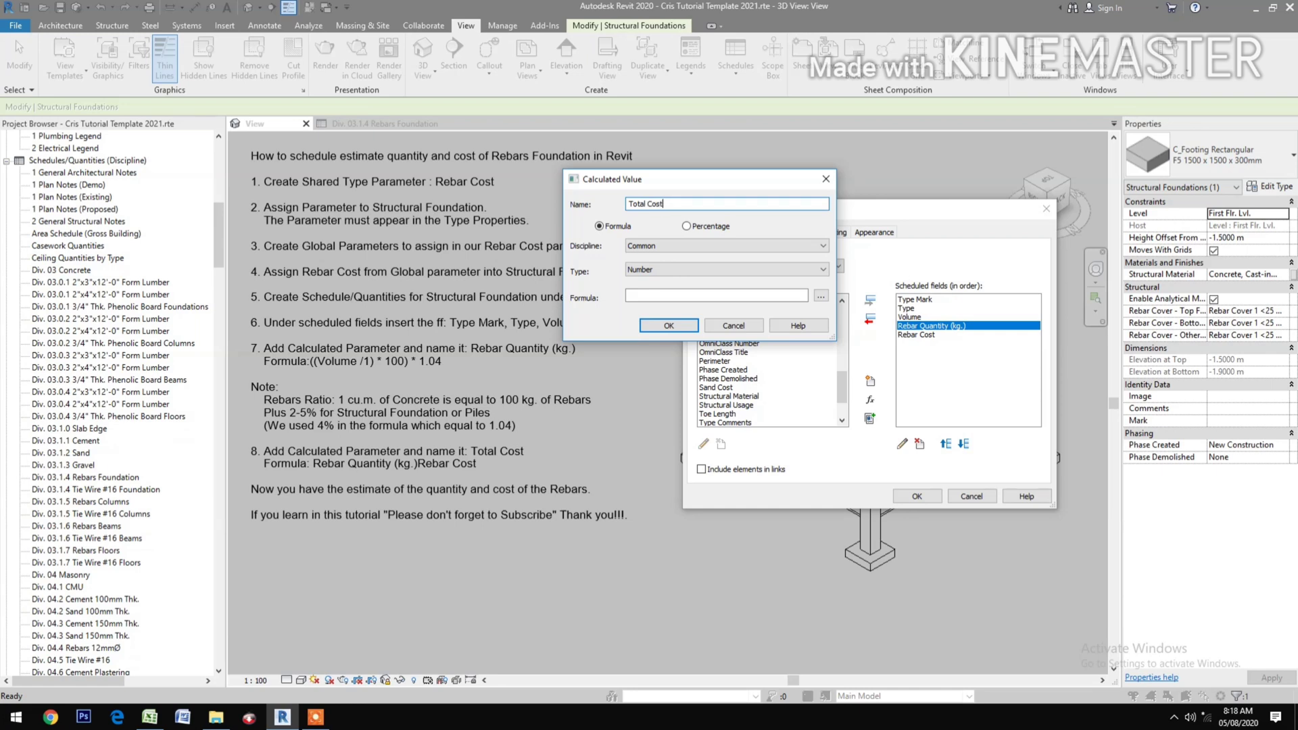
click(709, 269)
click(709, 270)
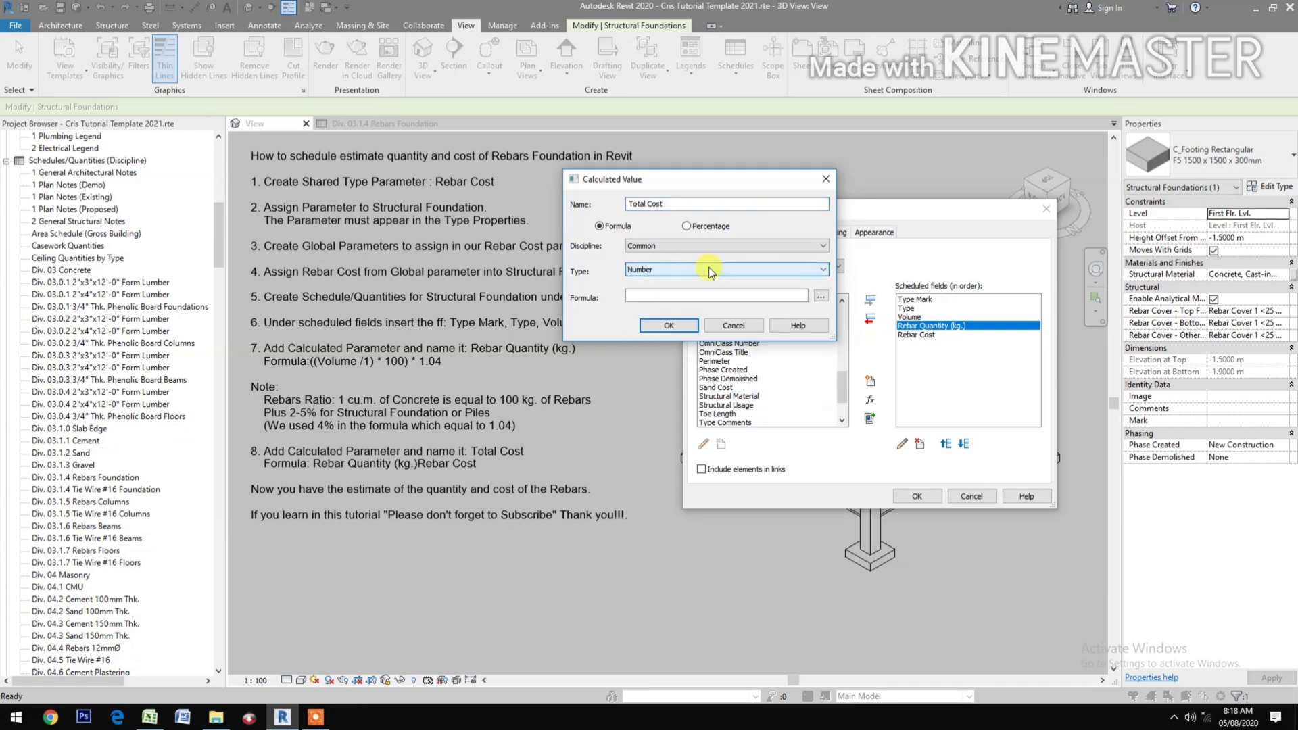
click(821, 297)
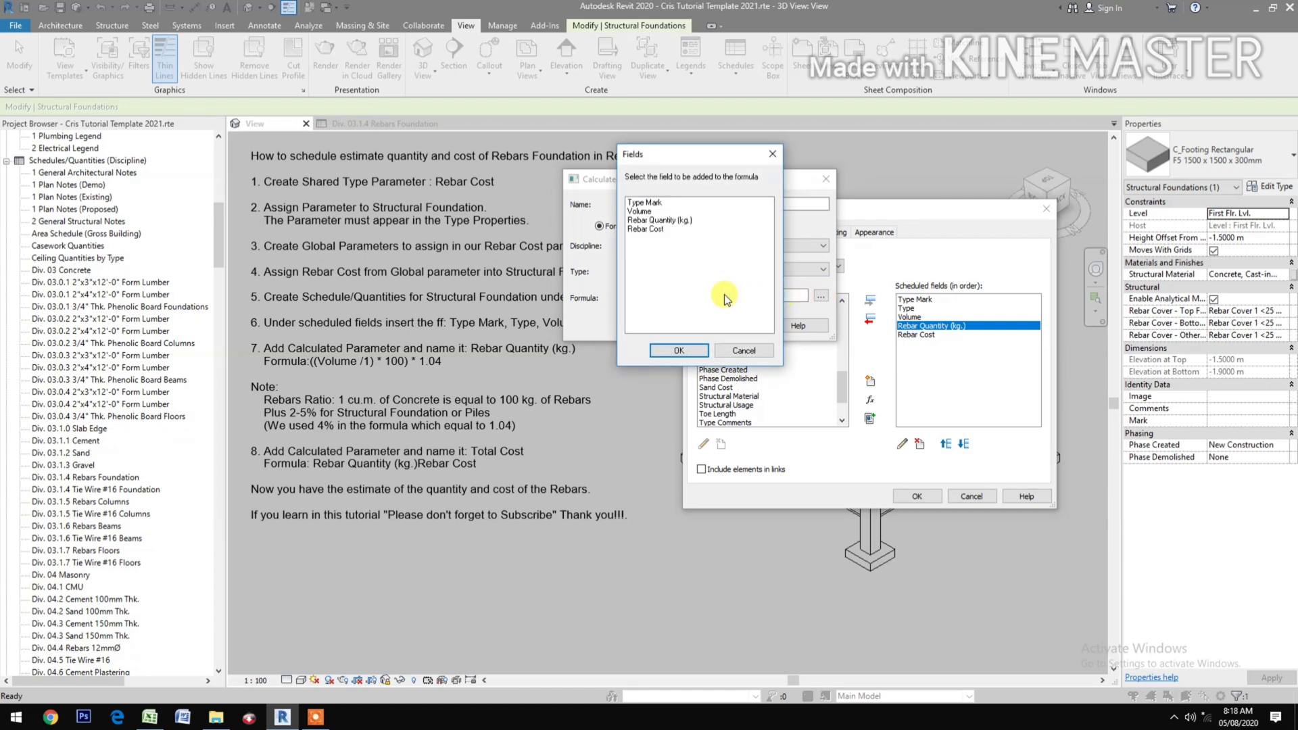
click(773, 154)
click(718, 271)
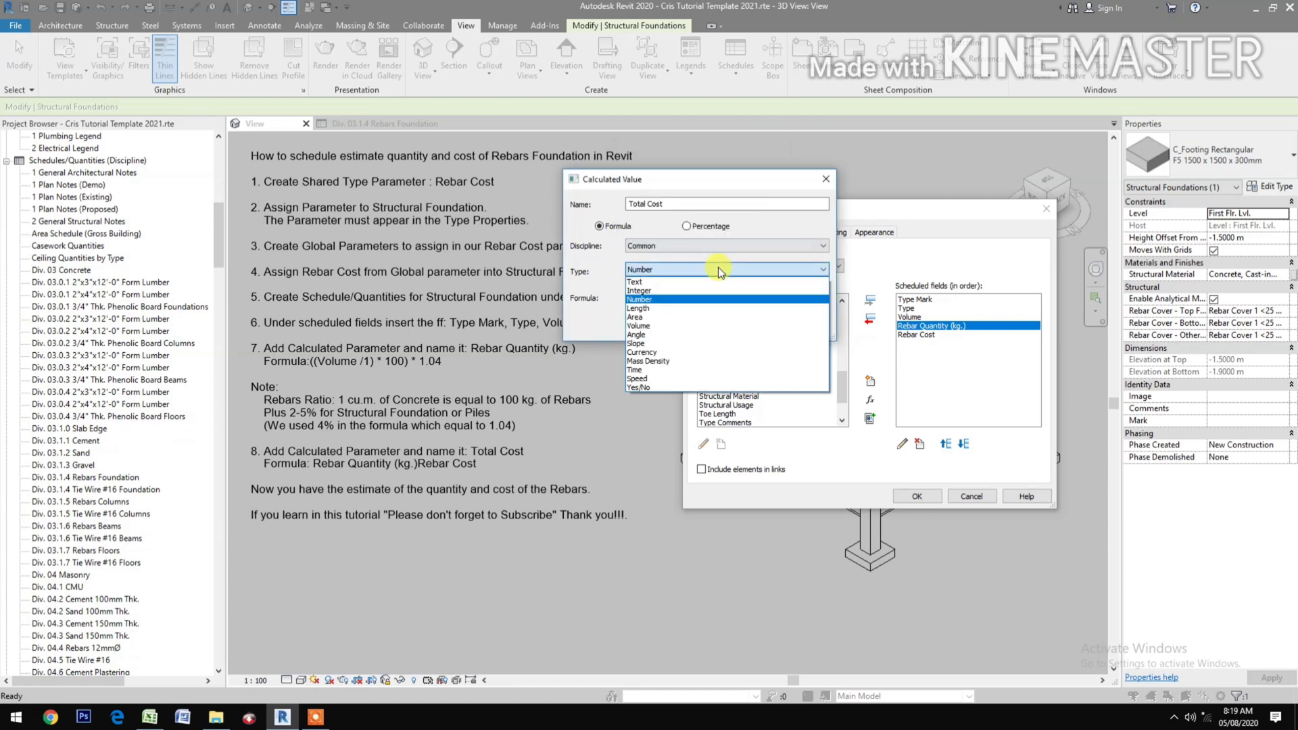
click(701, 352)
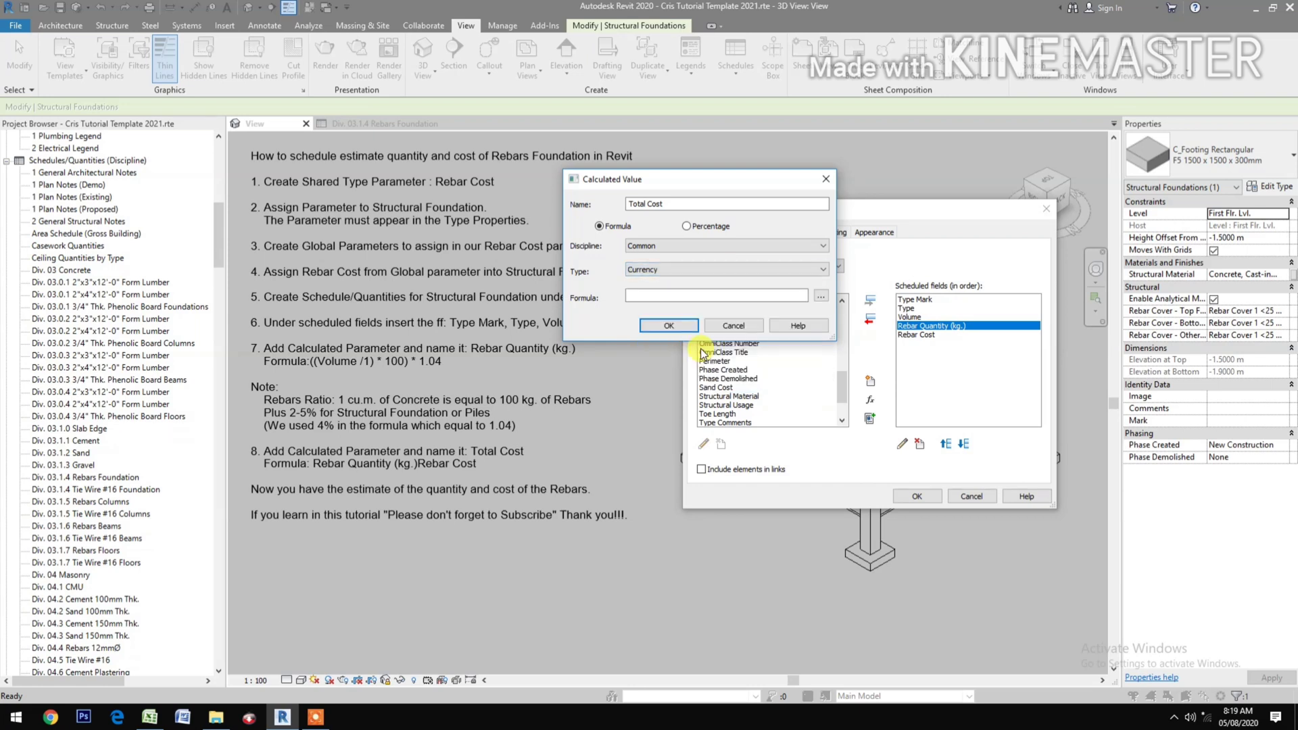
Step: Give the Total Cost field the formula Rebar Quantity (kg.) * Rebar Cost, add it to the schedule, and recheck its definition
click(824, 298)
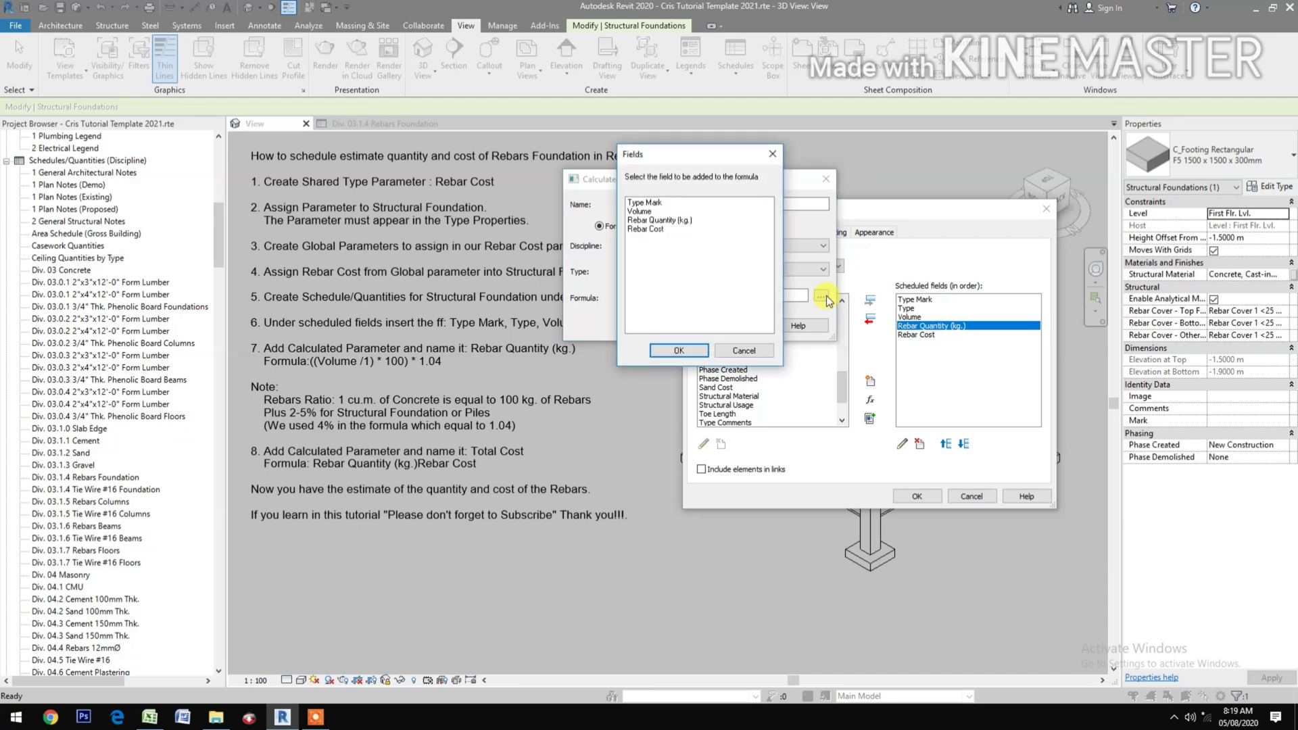
click(659, 220)
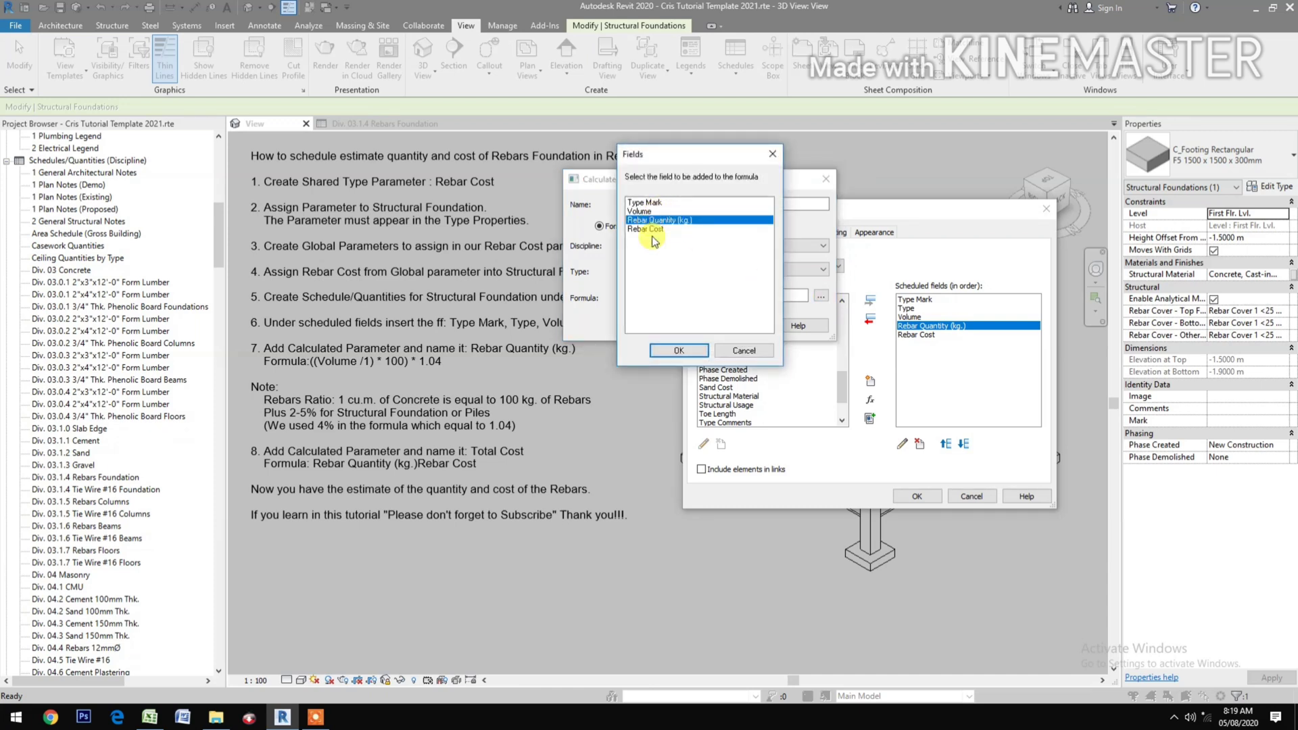
click(682, 354)
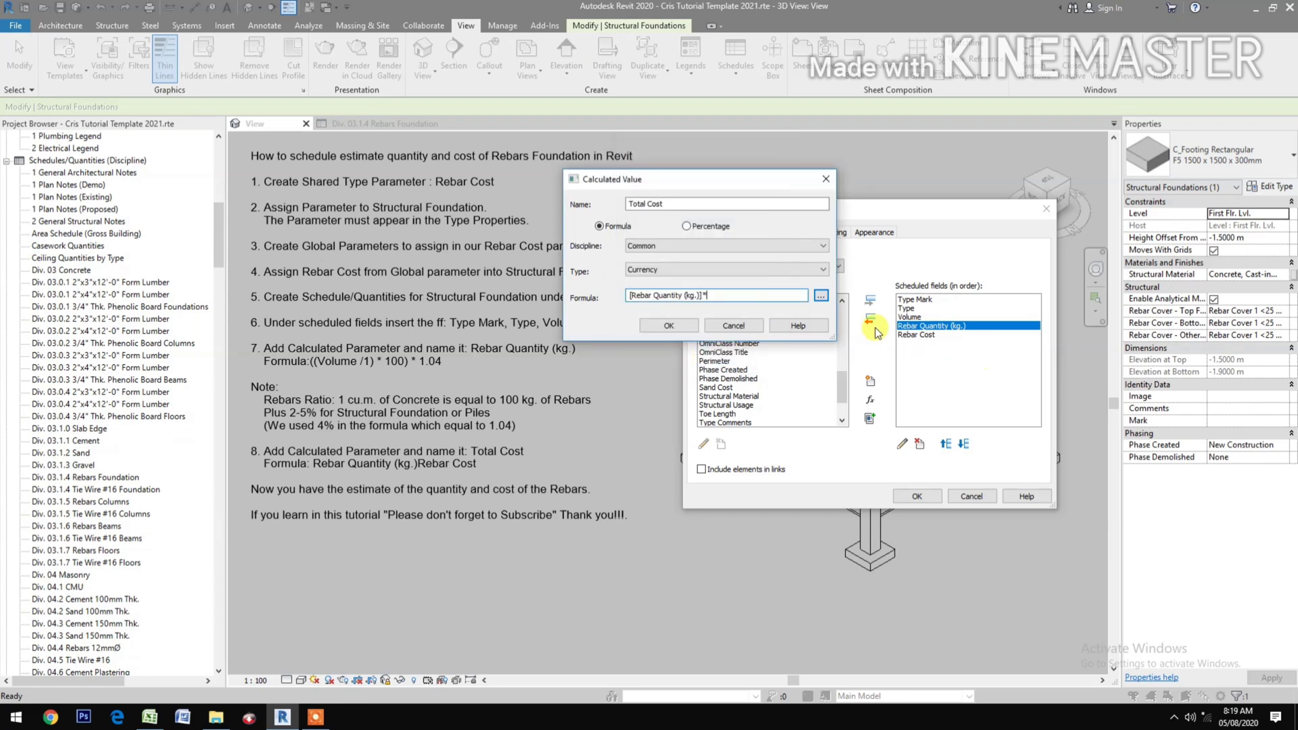
click(821, 298)
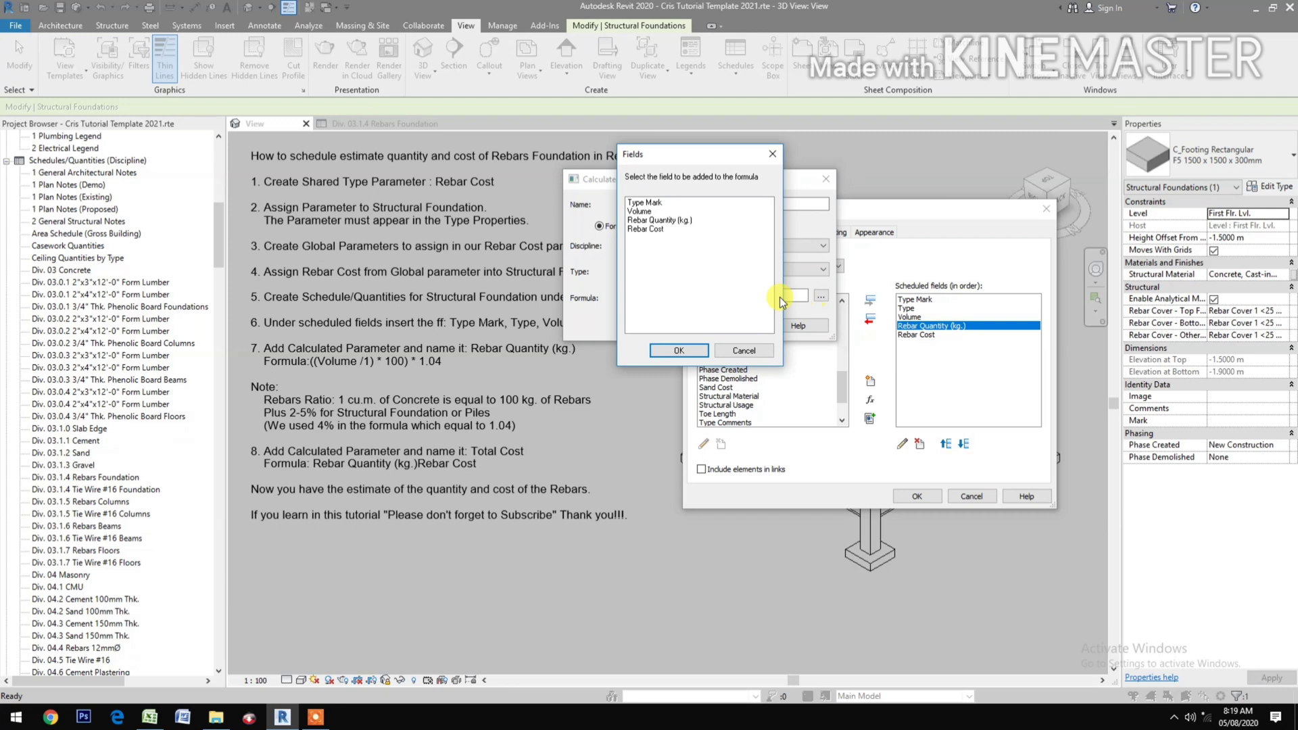
click(647, 229)
click(664, 348)
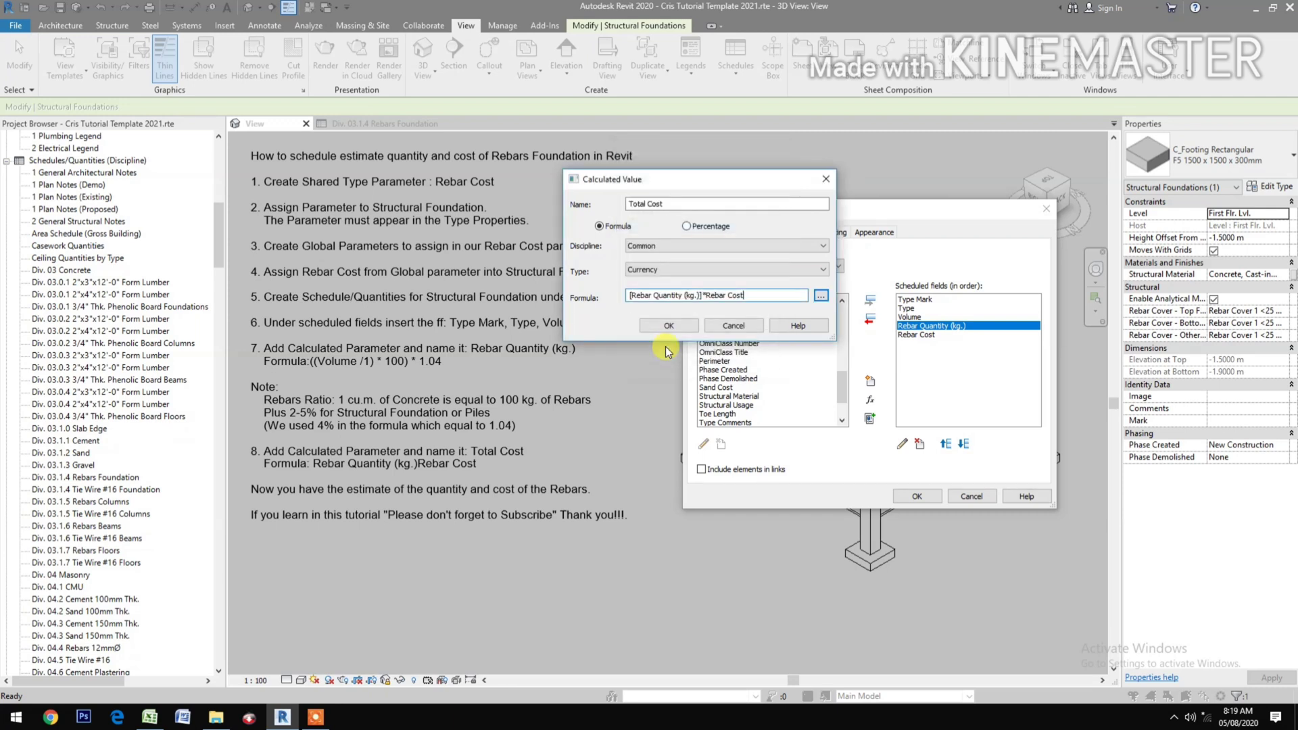
click(684, 325)
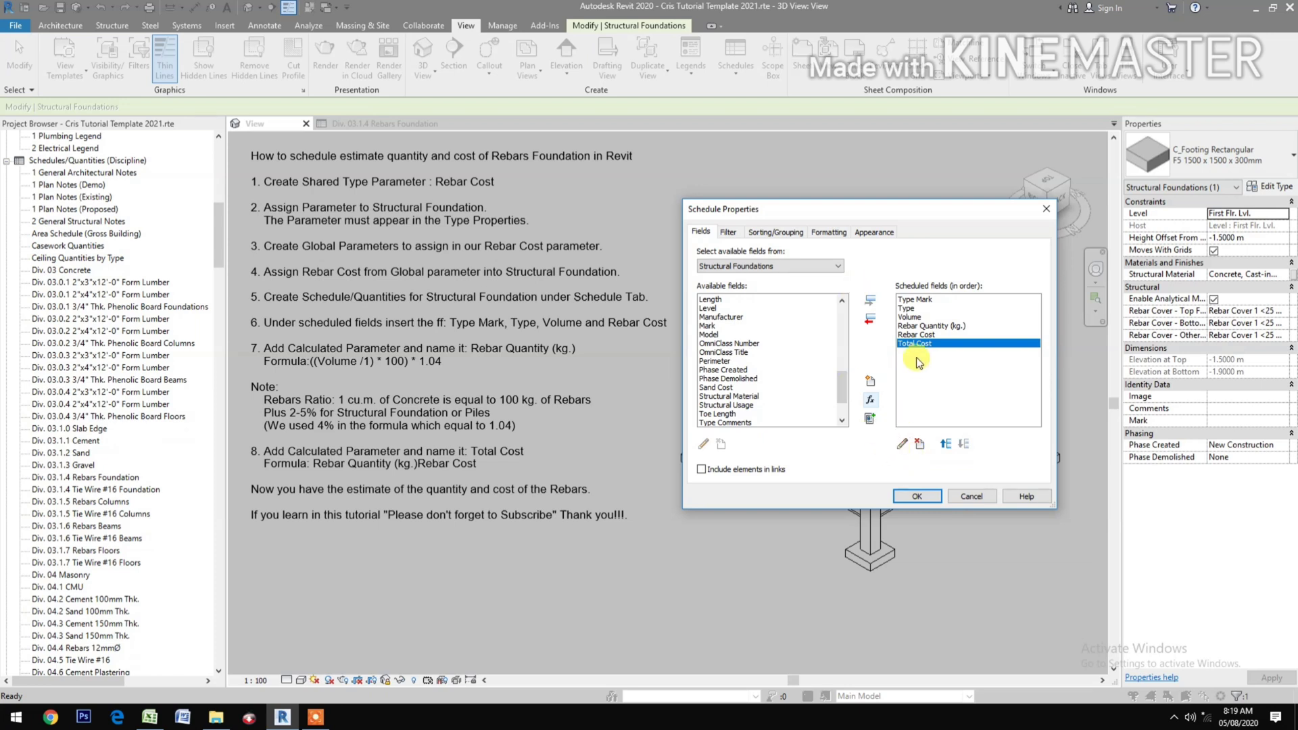
click(902, 443)
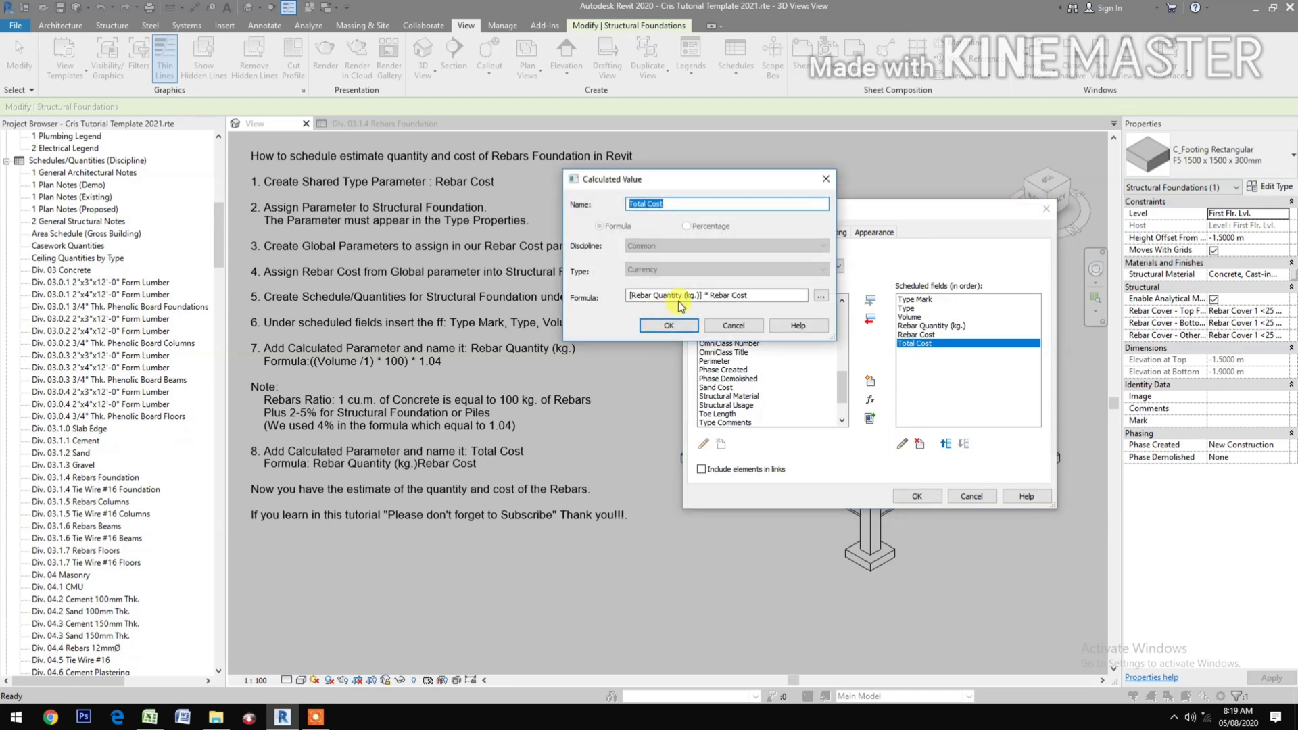
click(678, 326)
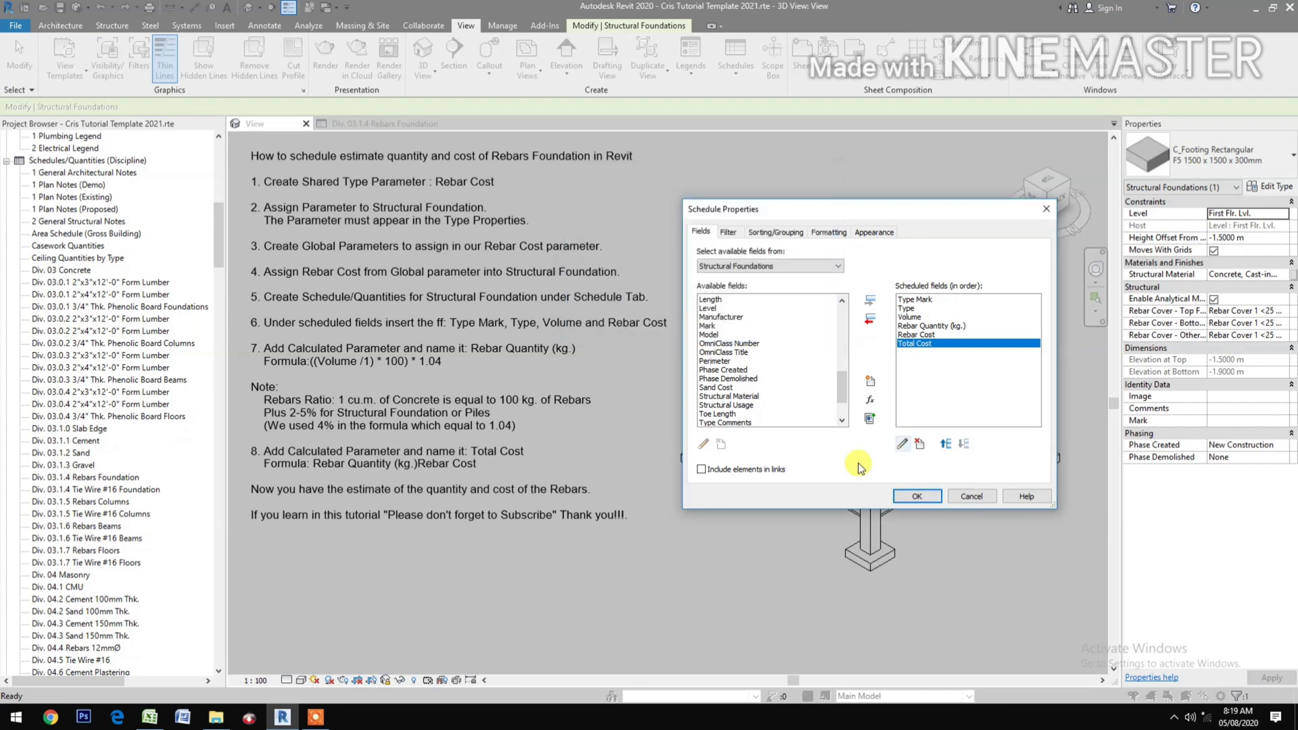
Step: Turn off the blank row before data and enable grand totals showing title, count, and totals
click(882, 233)
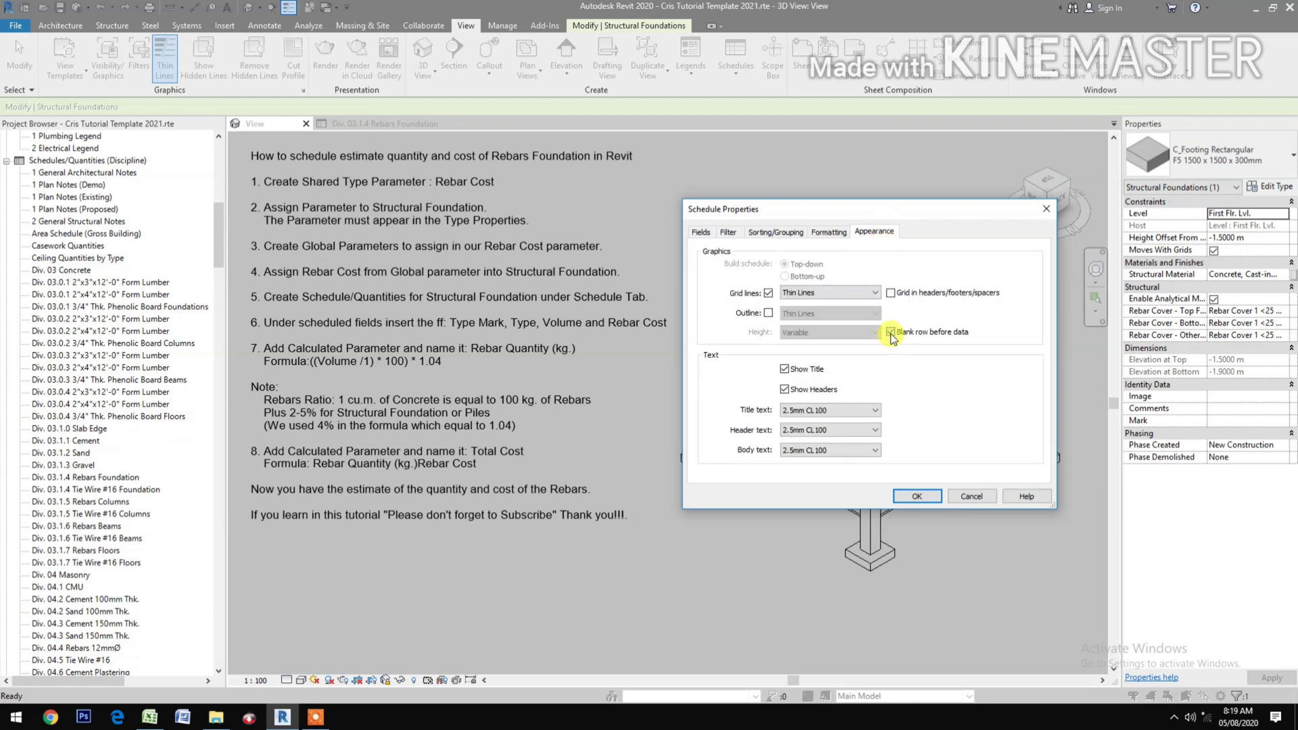
click(792, 236)
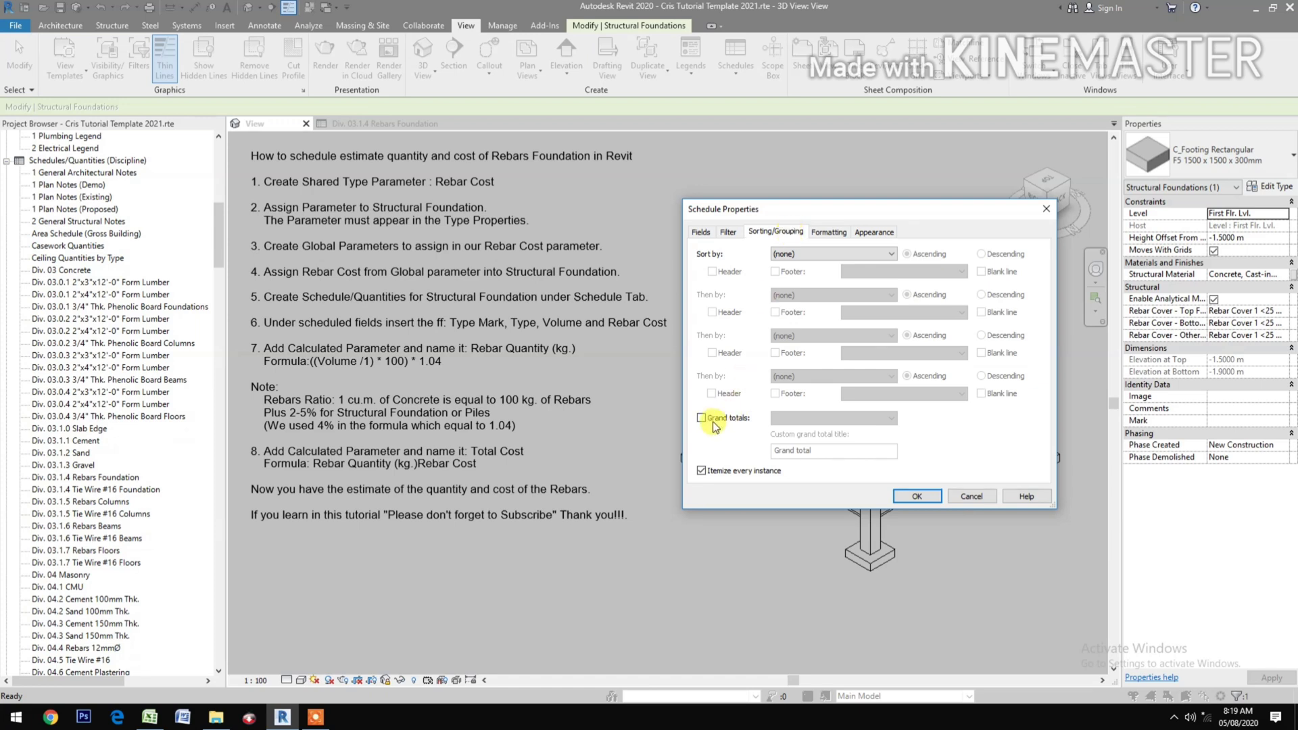
click(713, 422)
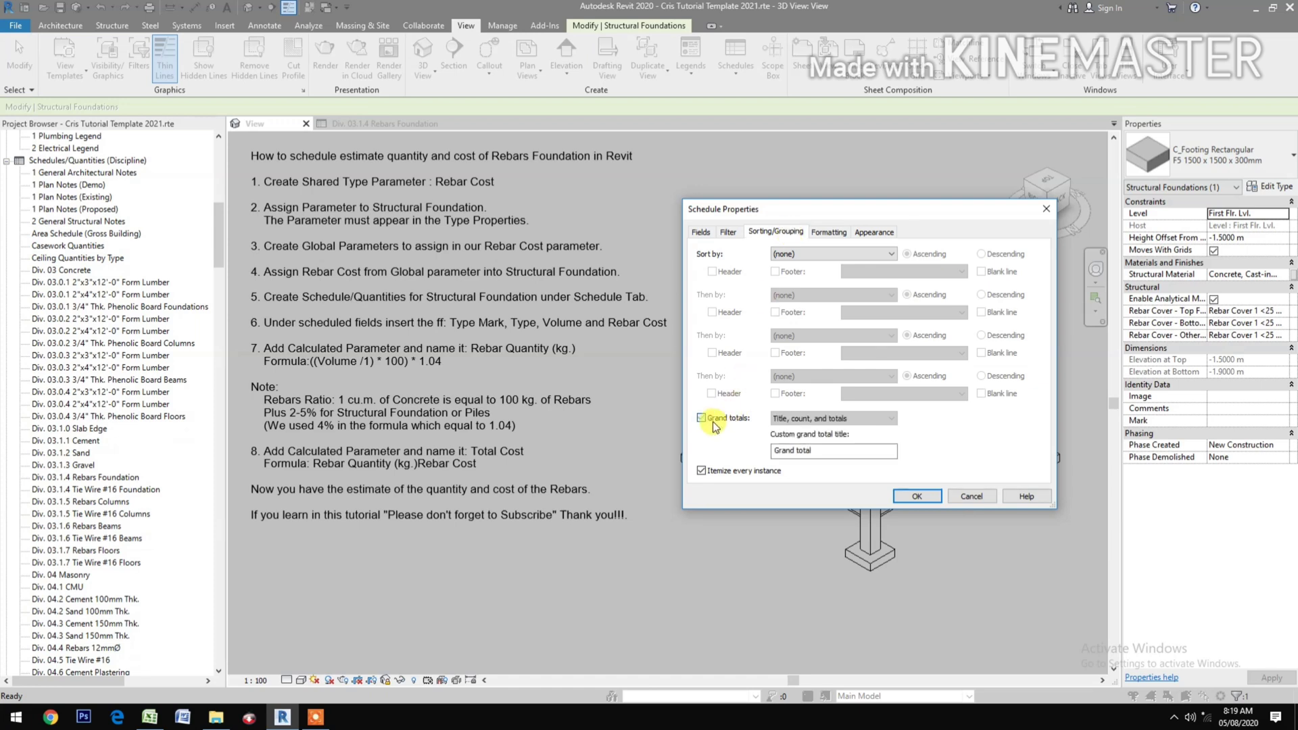
Step: Right-align the Total Cost field, keep its project-settings number format, and set it to calculate totals
click(827, 233)
click(724, 306)
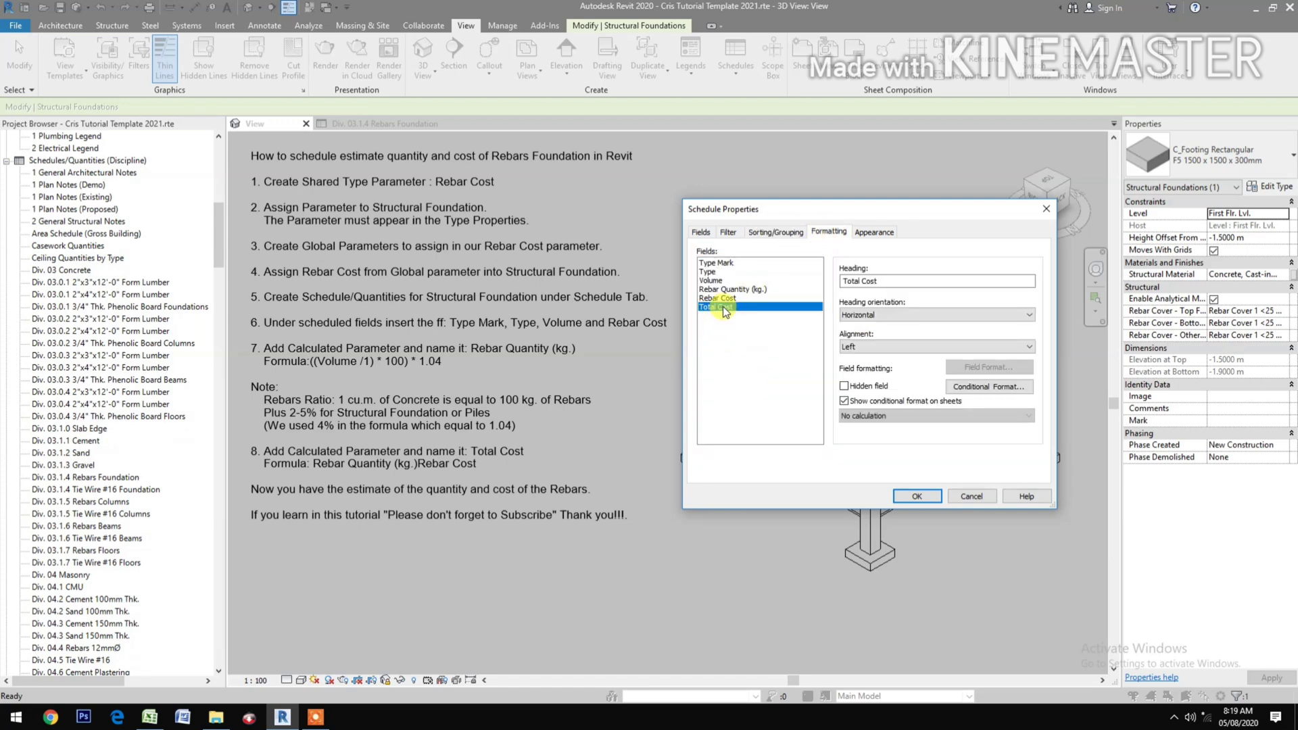
click(875, 347)
click(876, 378)
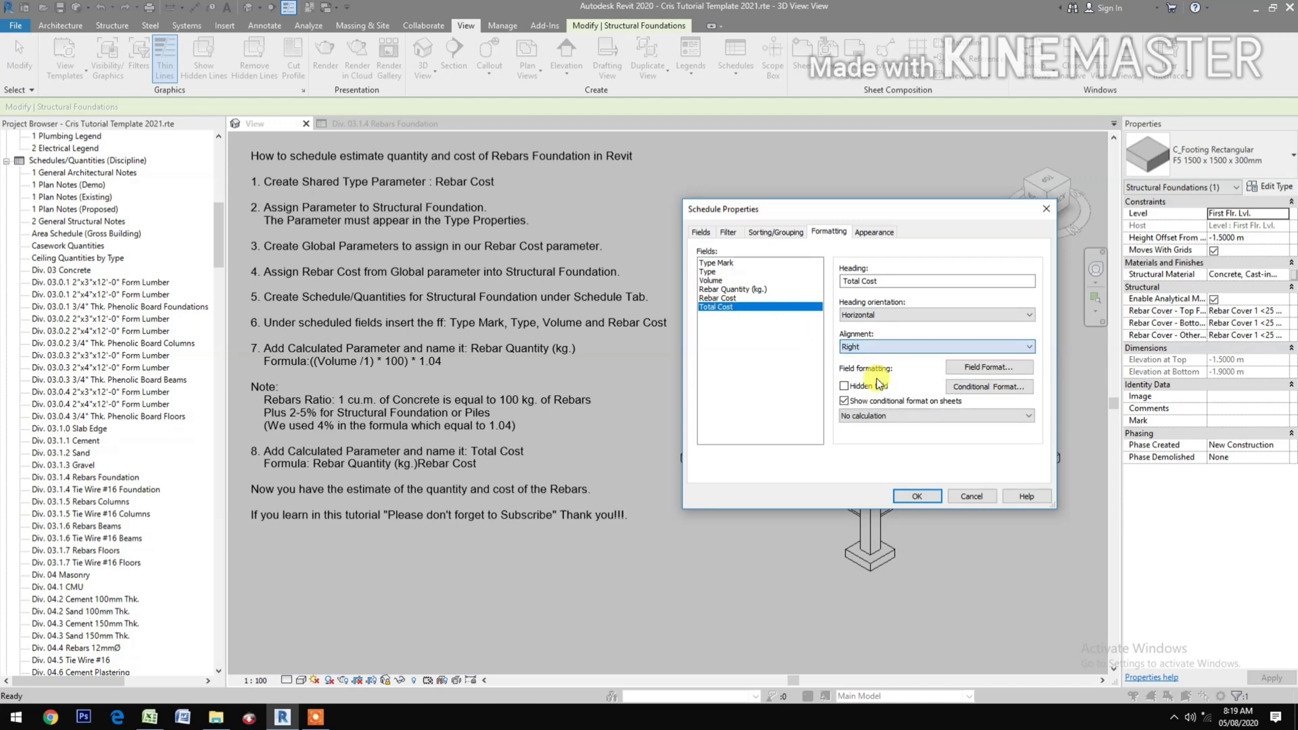
click(975, 369)
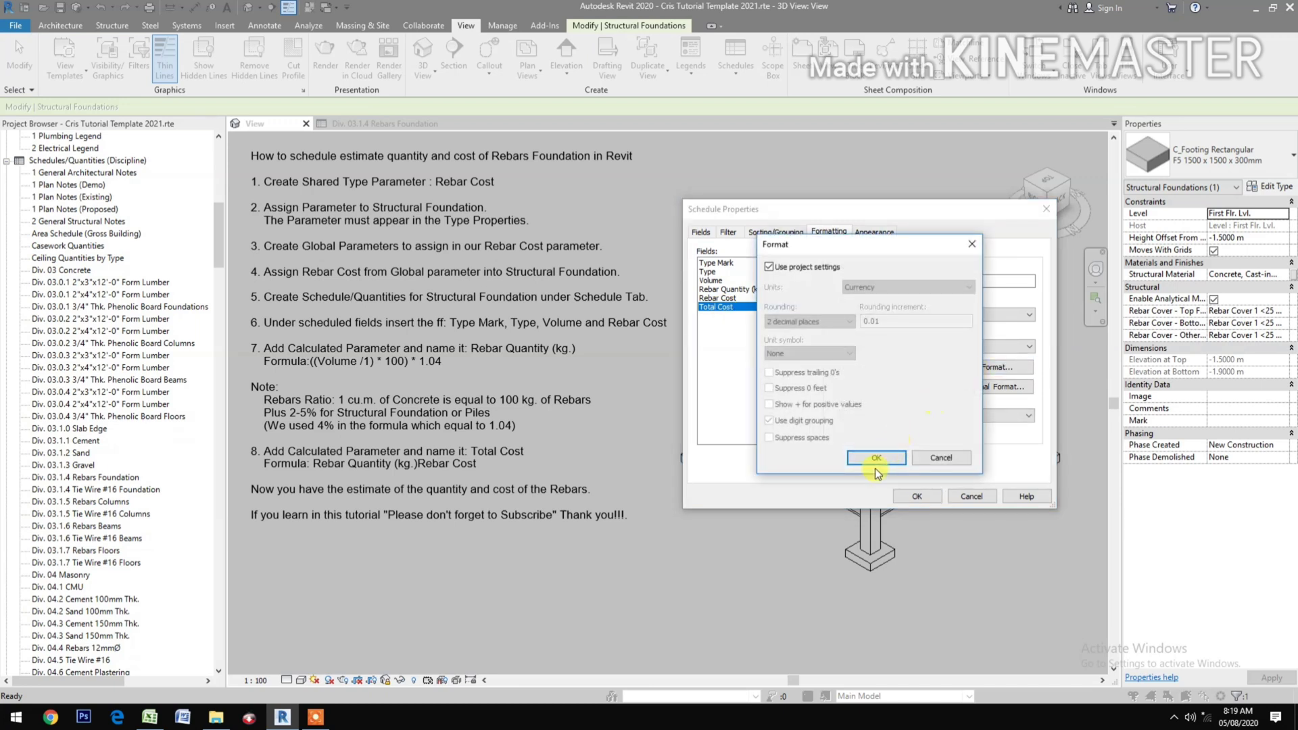
click(874, 456)
click(889, 414)
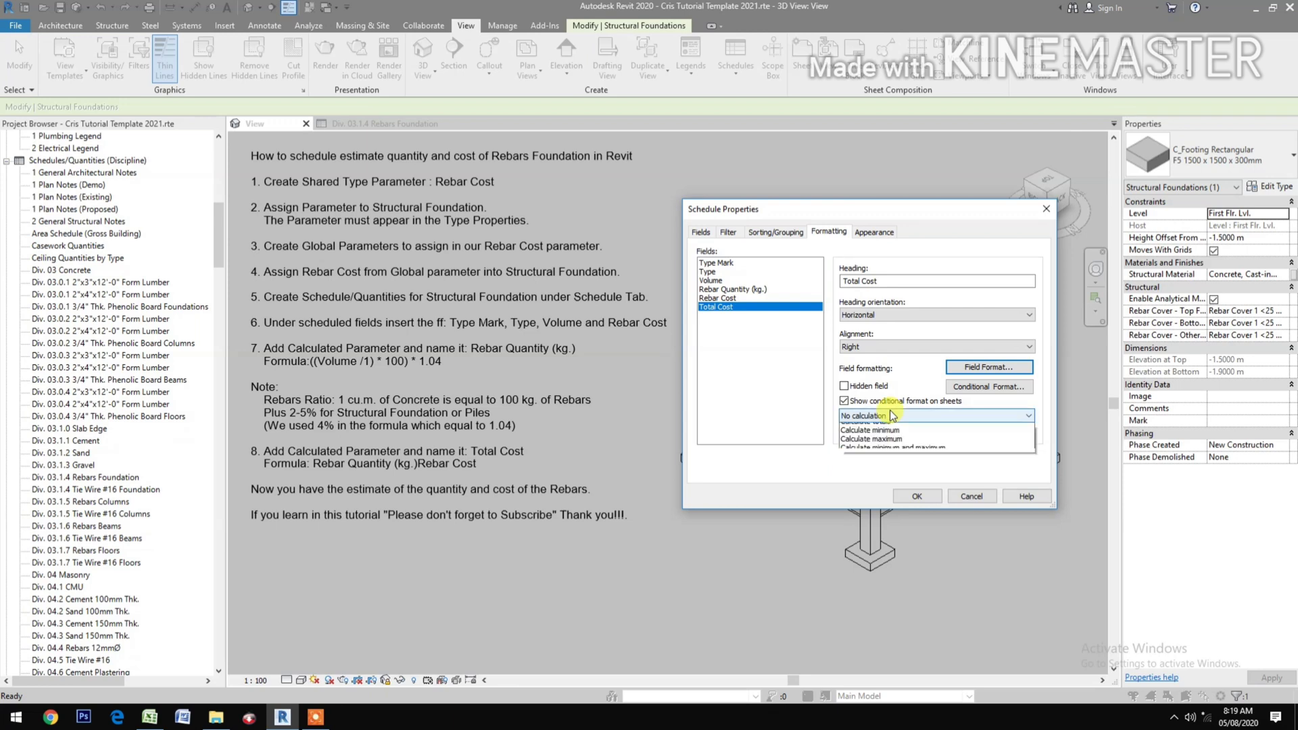
click(879, 434)
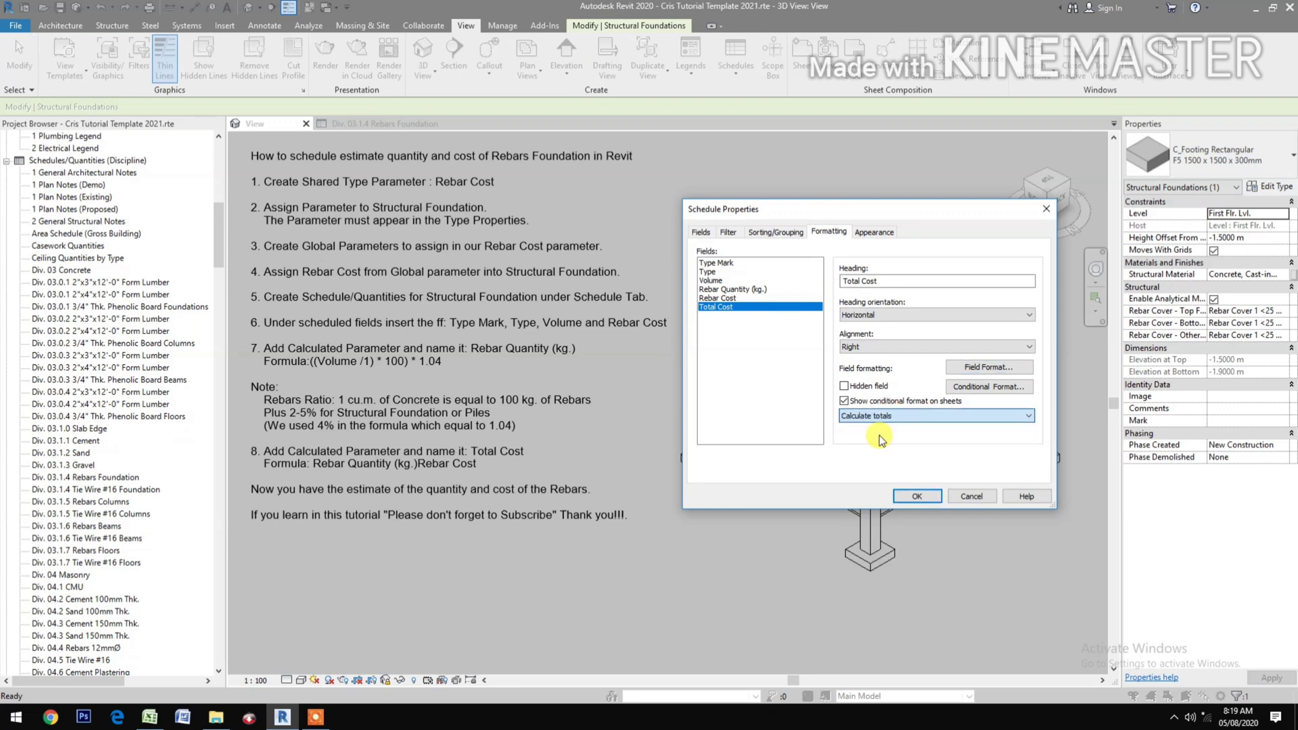
Step: Right-align the Rebar Cost field and keep its number format on project settings
click(747, 296)
click(858, 347)
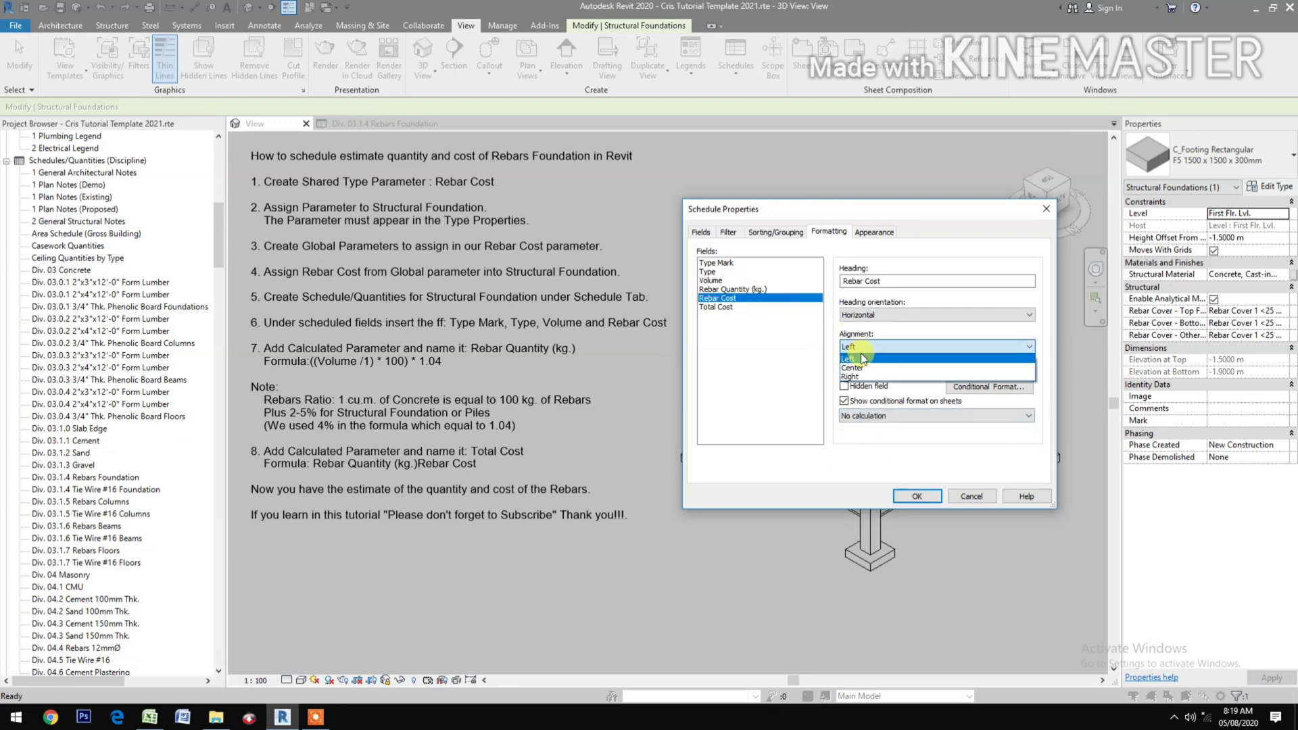
click(861, 375)
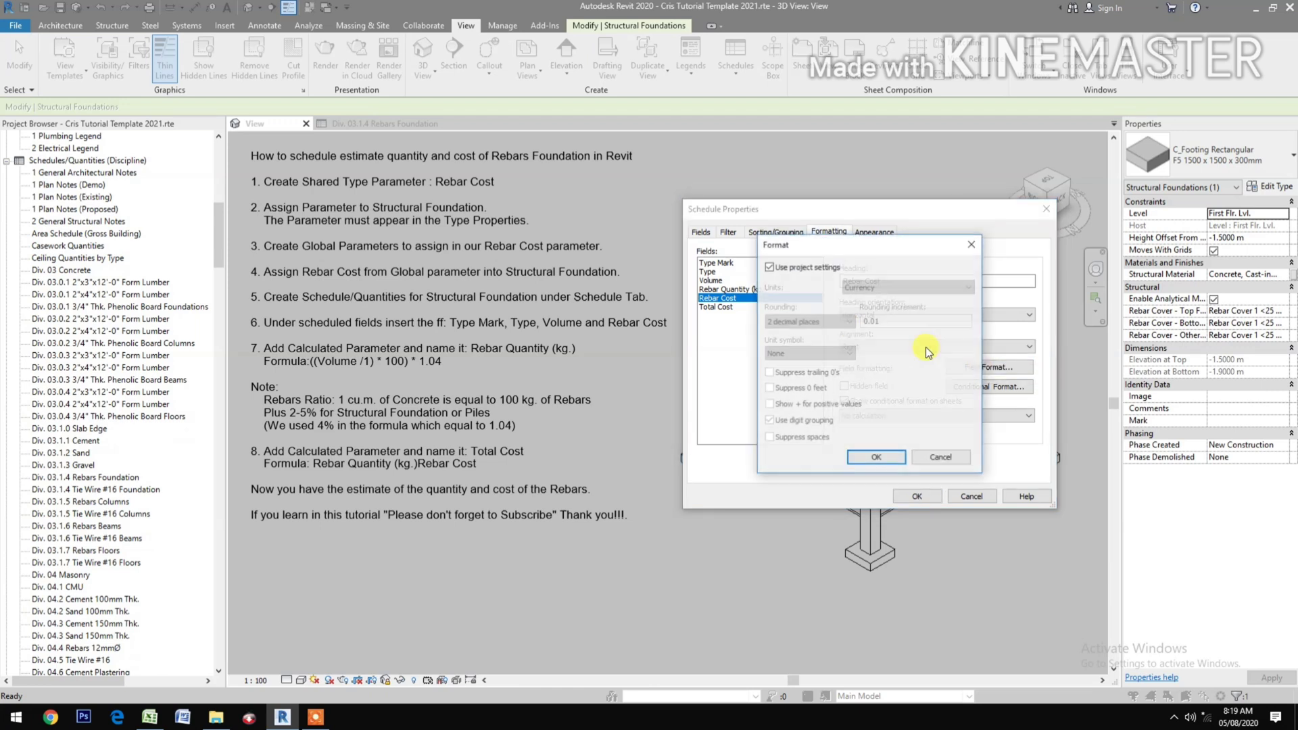
click(988, 367)
click(845, 451)
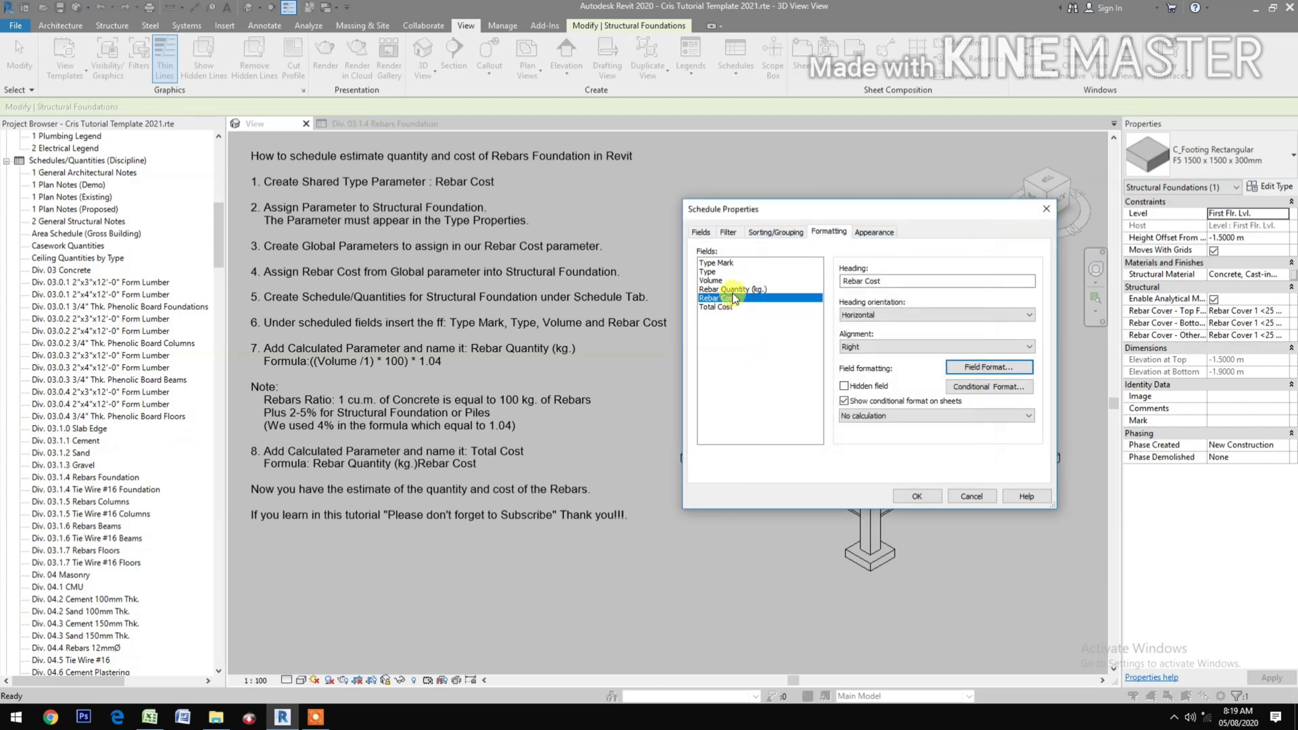
Step: Right-align the Rebar Quantity (kg.) field and override its default number format with Fixed units rounded to 2 decimal places
click(733, 292)
click(895, 348)
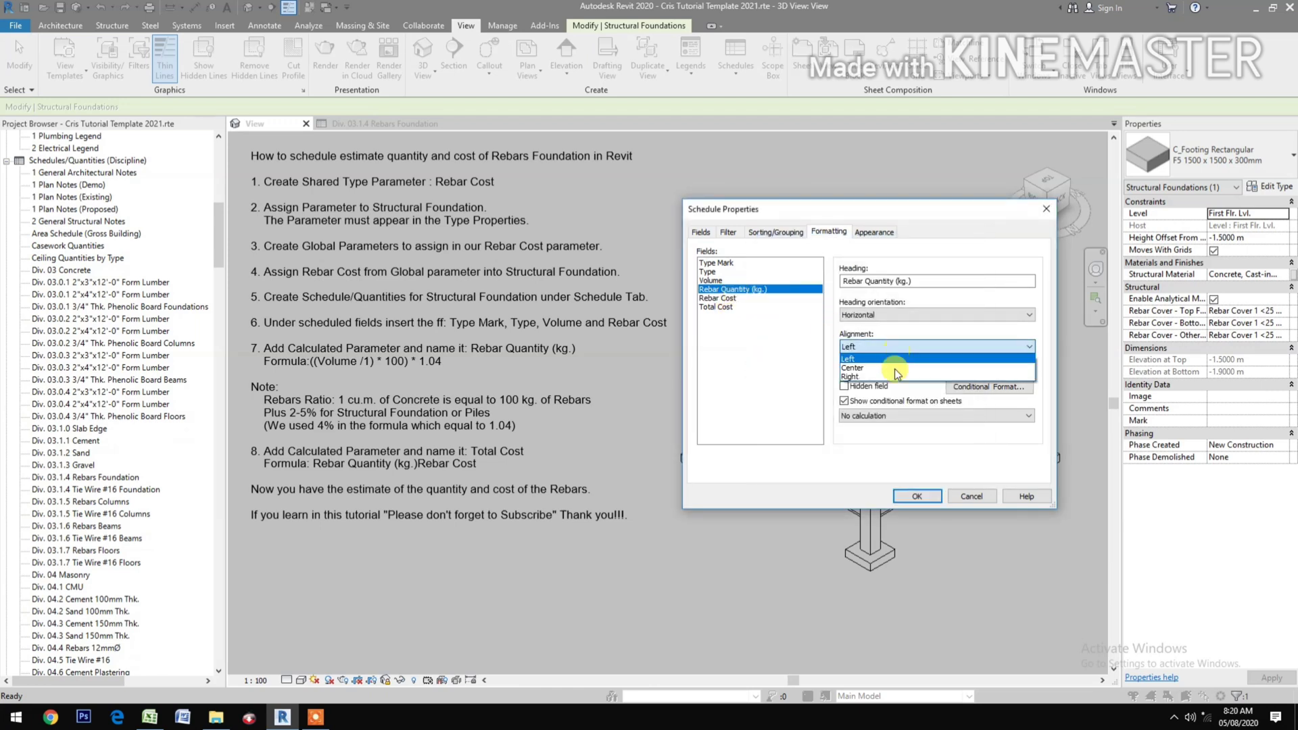
click(894, 376)
click(963, 371)
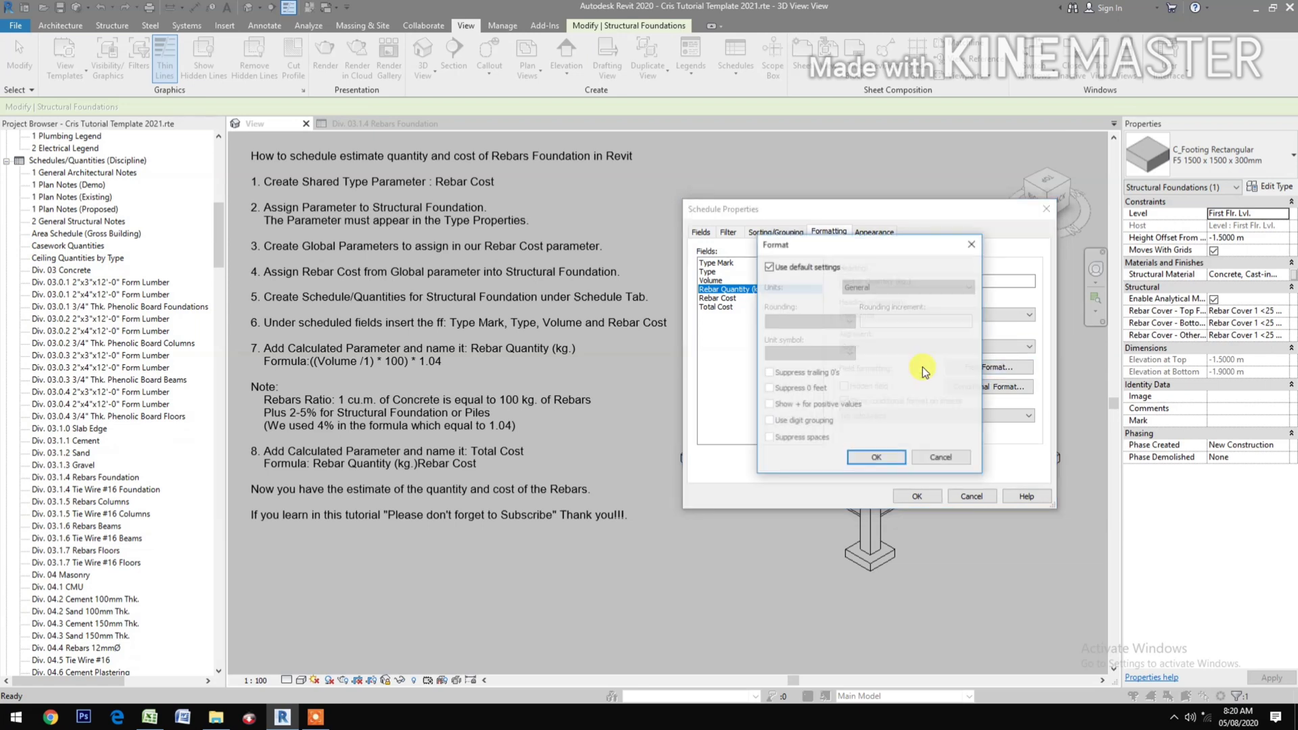
click(771, 267)
click(895, 288)
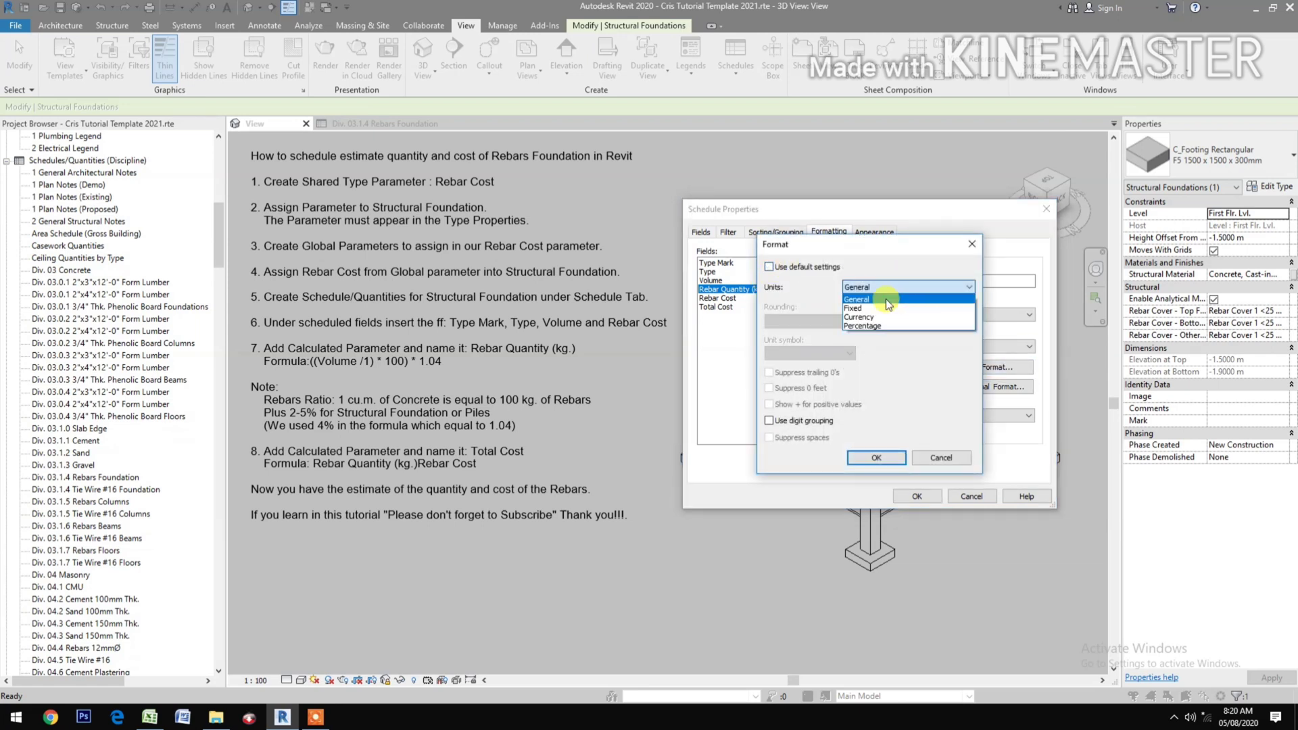
click(879, 307)
click(808, 322)
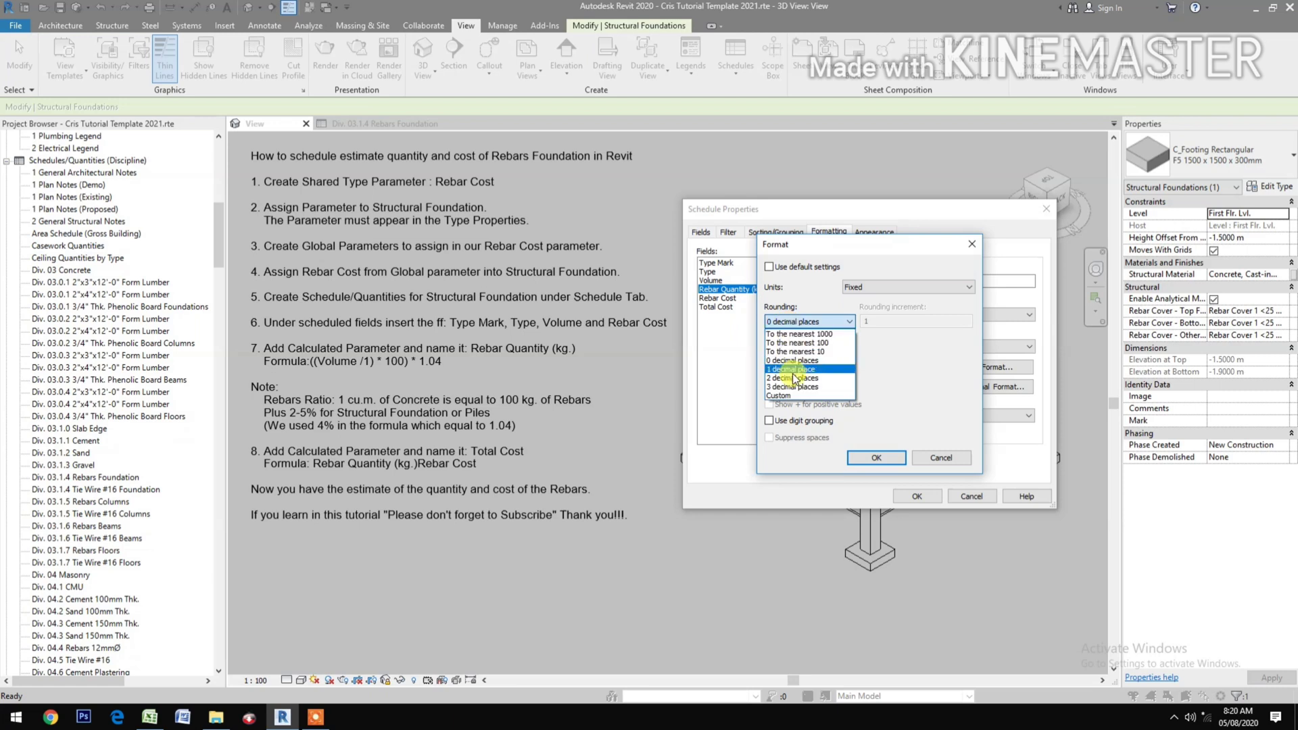
click(793, 371)
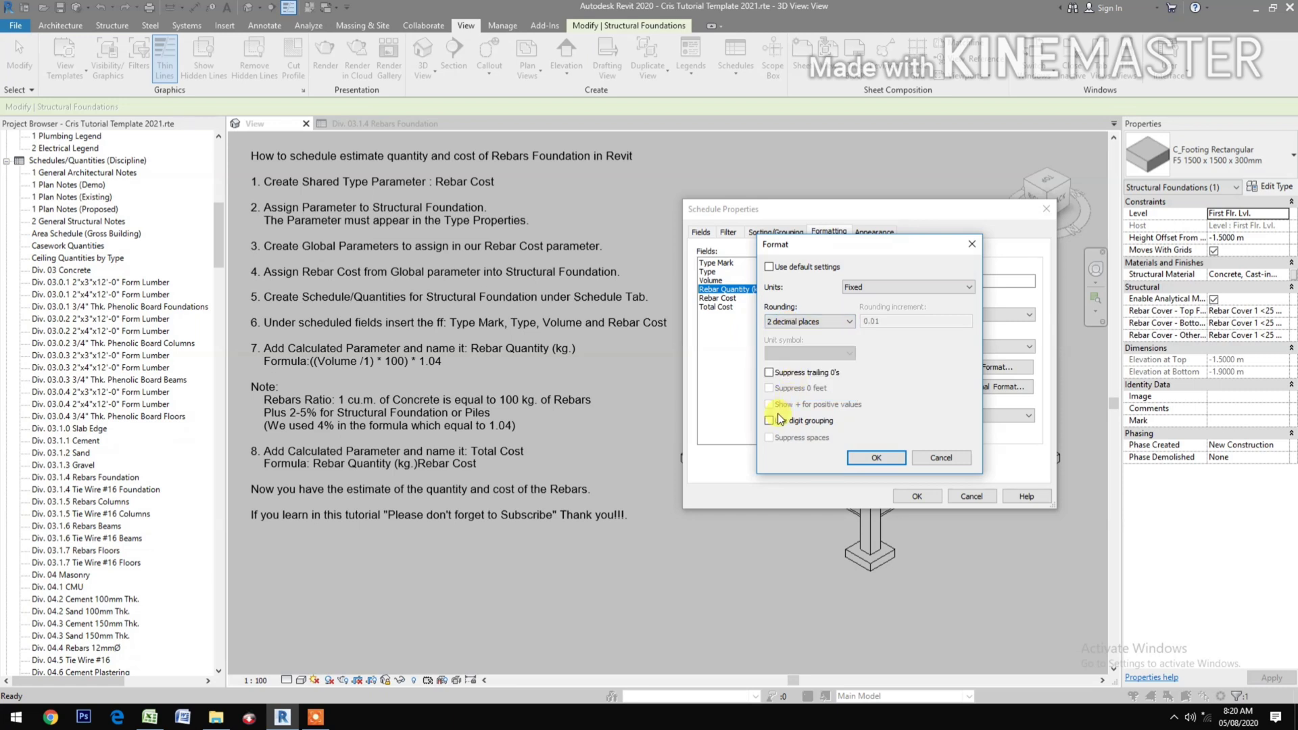
click(875, 458)
Step: Right-align the Volume field, keep its project-settings format, set it to calculate totals, and create the schedule
click(715, 280)
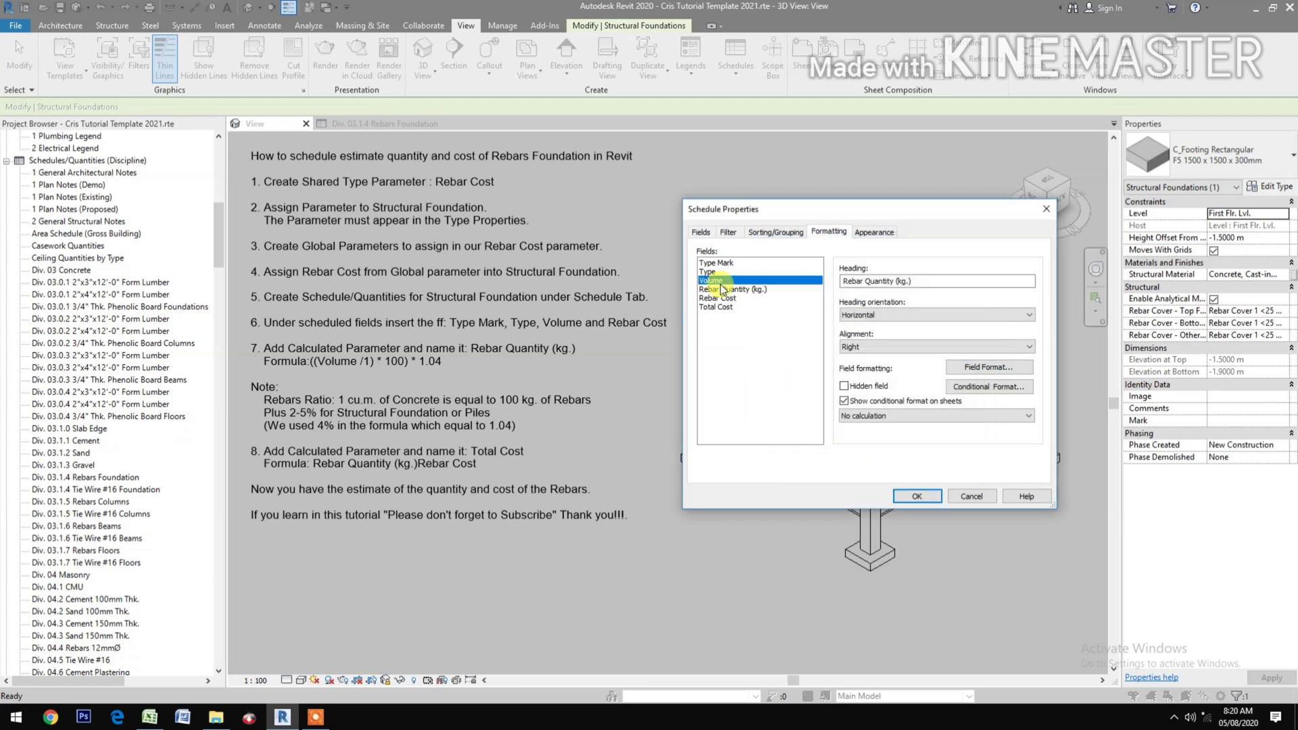
click(883, 347)
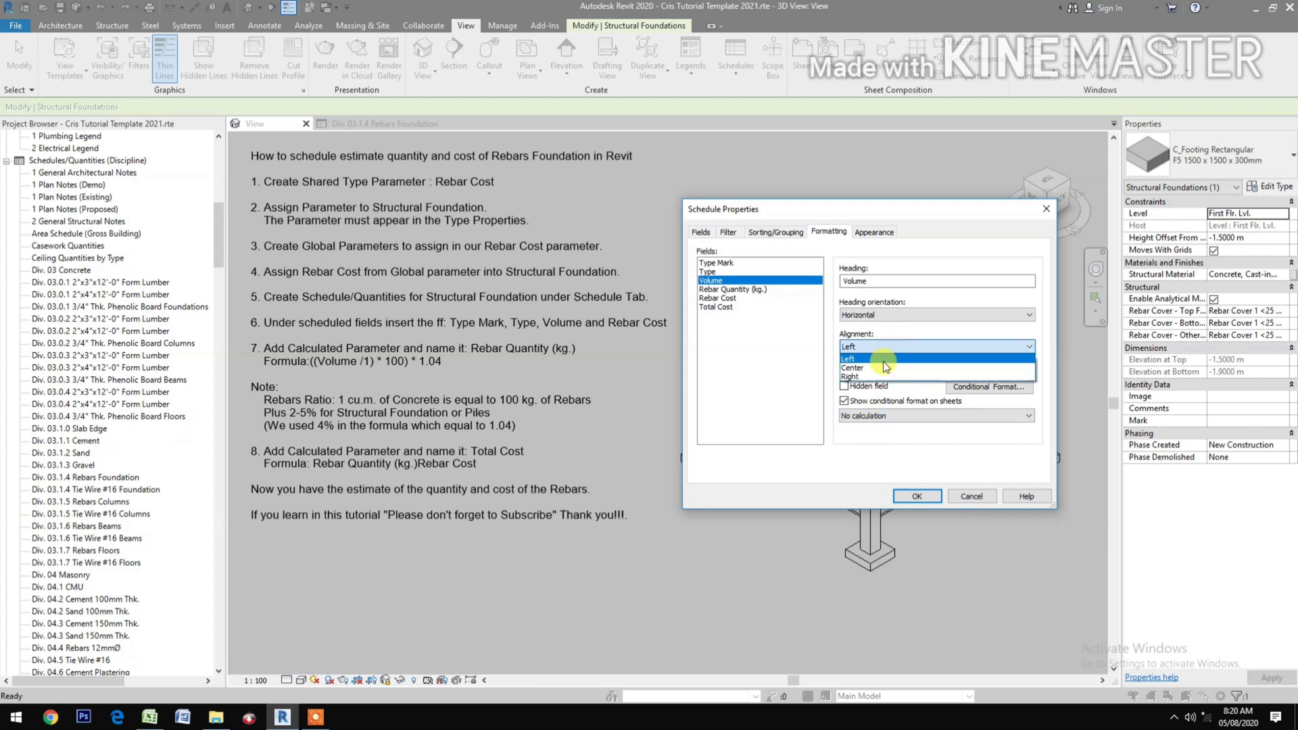
click(886, 373)
click(960, 370)
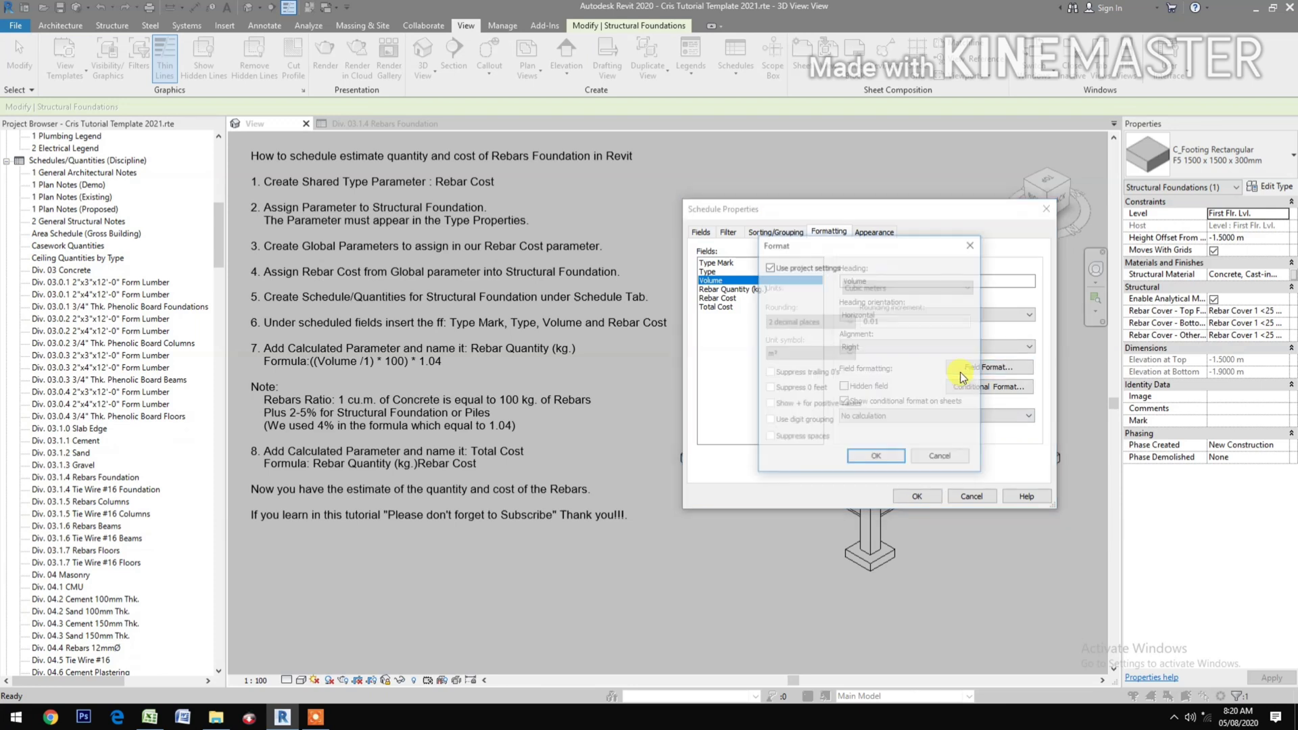
click(872, 456)
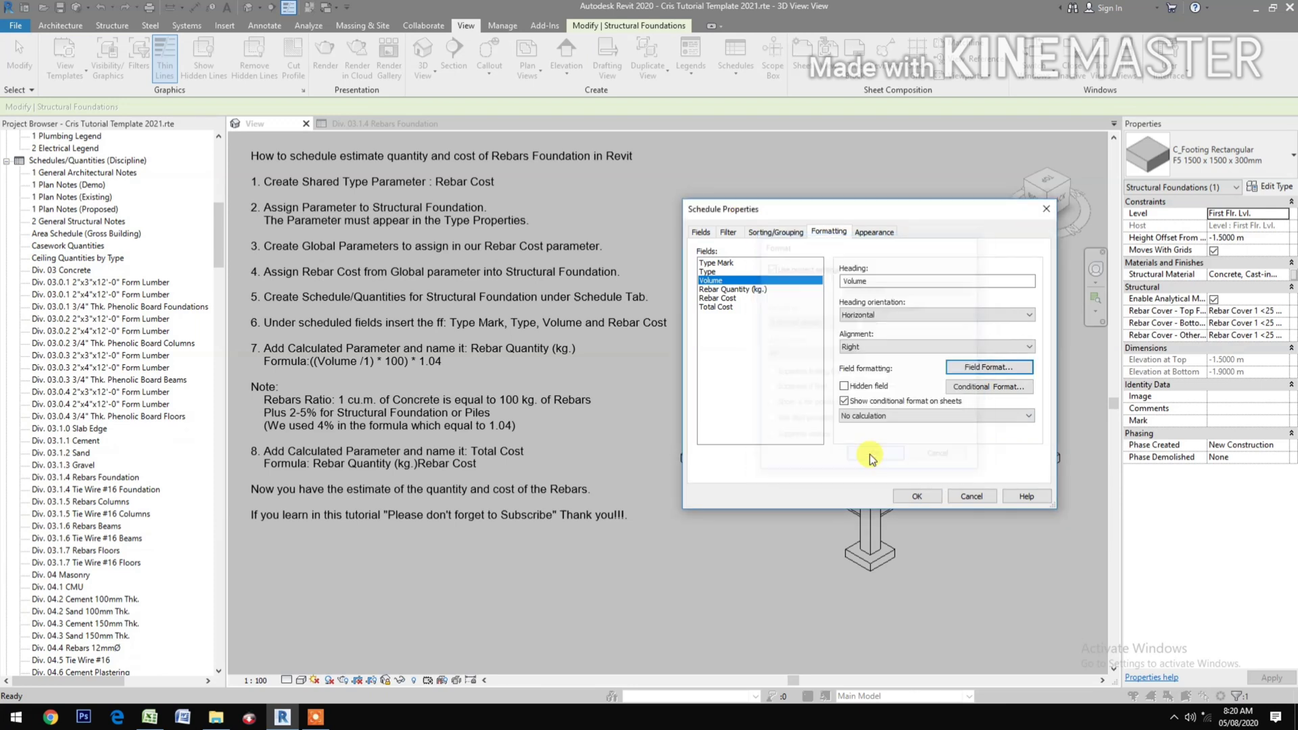
click(869, 416)
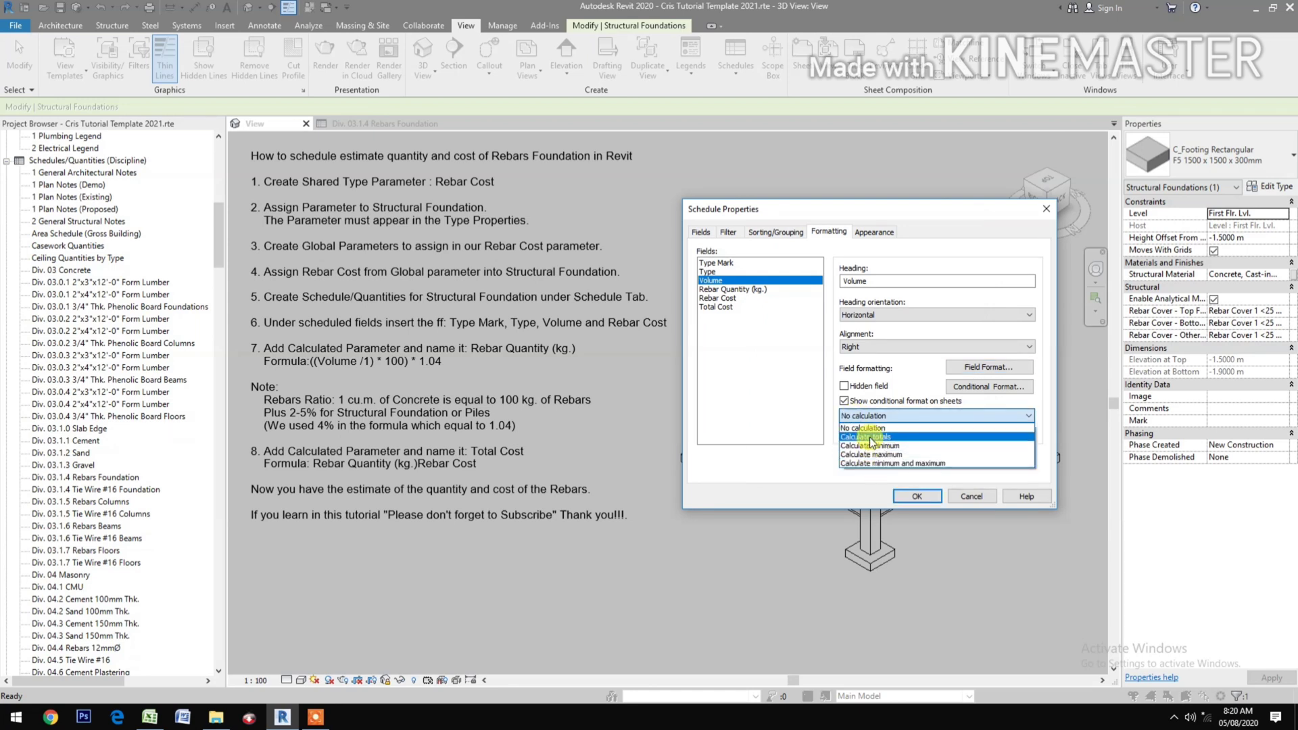
click(868, 436)
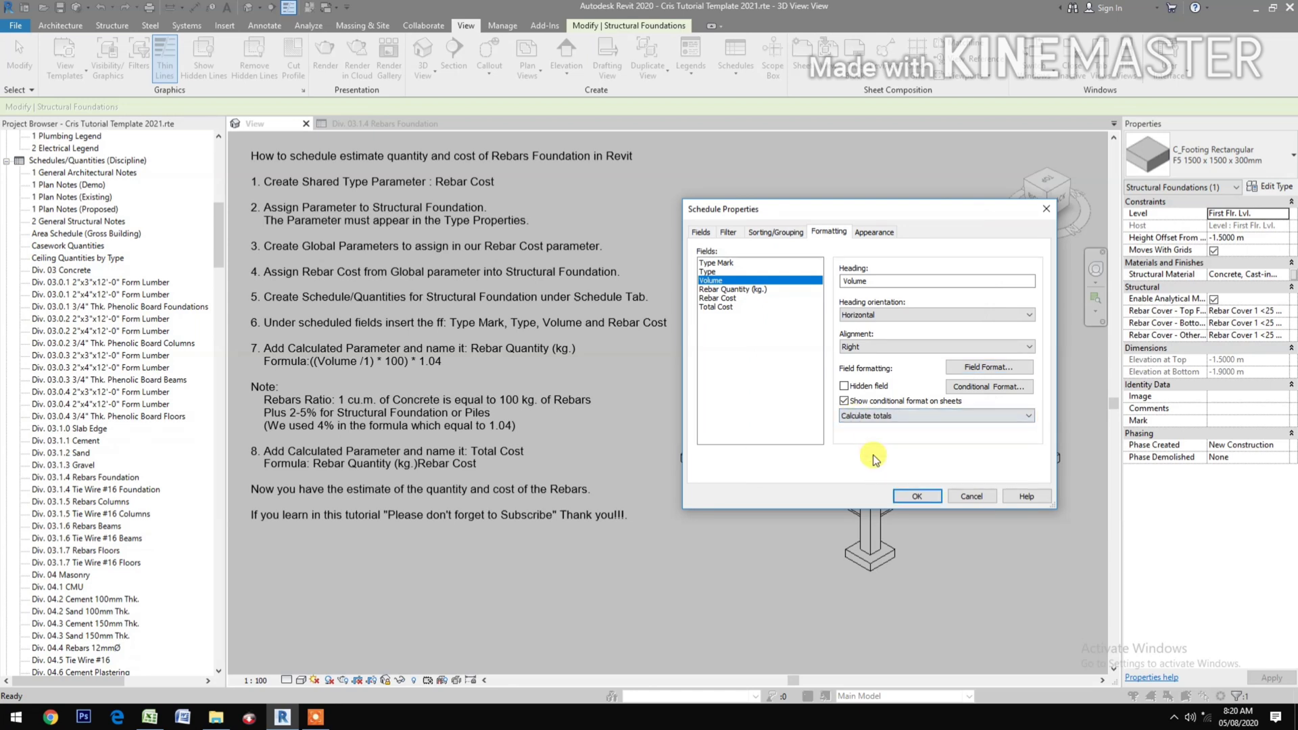
click(914, 497)
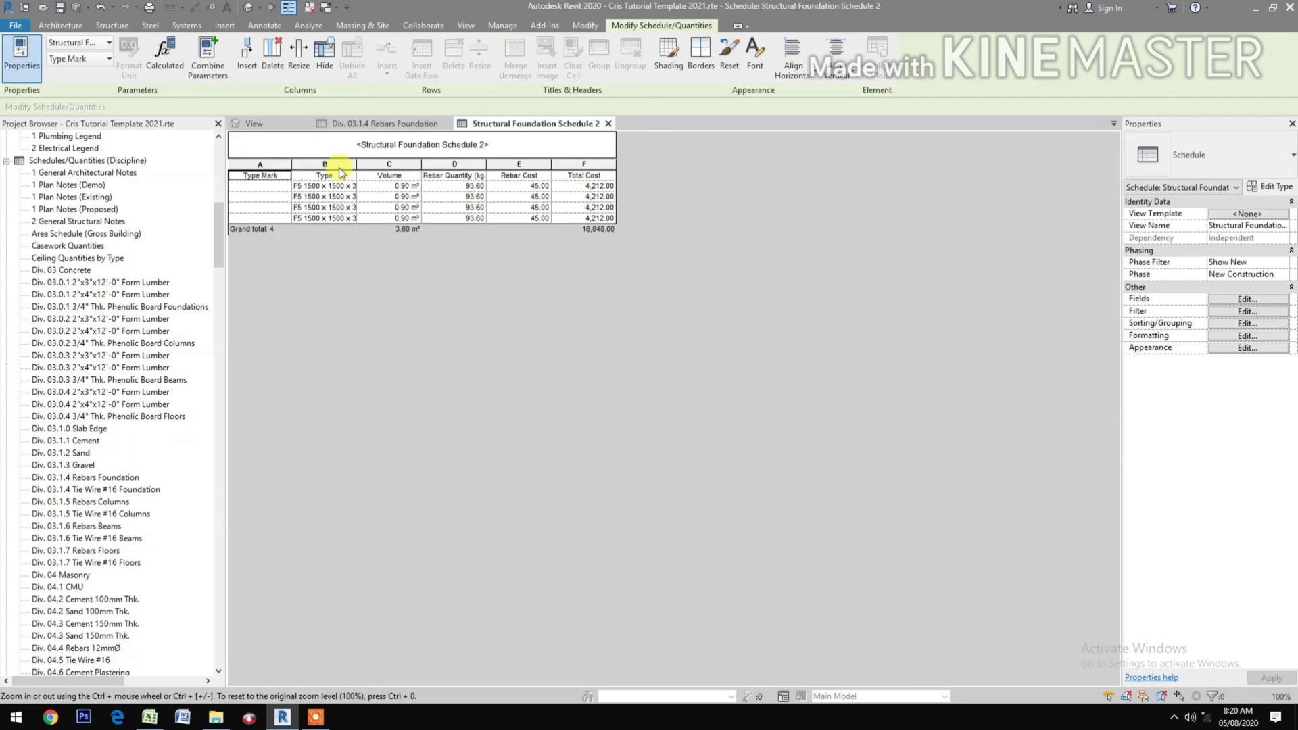
Step: Widen the Type Mark, Type, Volume and Rebar Quantity (kg.) columns so their contents fit
drag(292, 167, 414, 167)
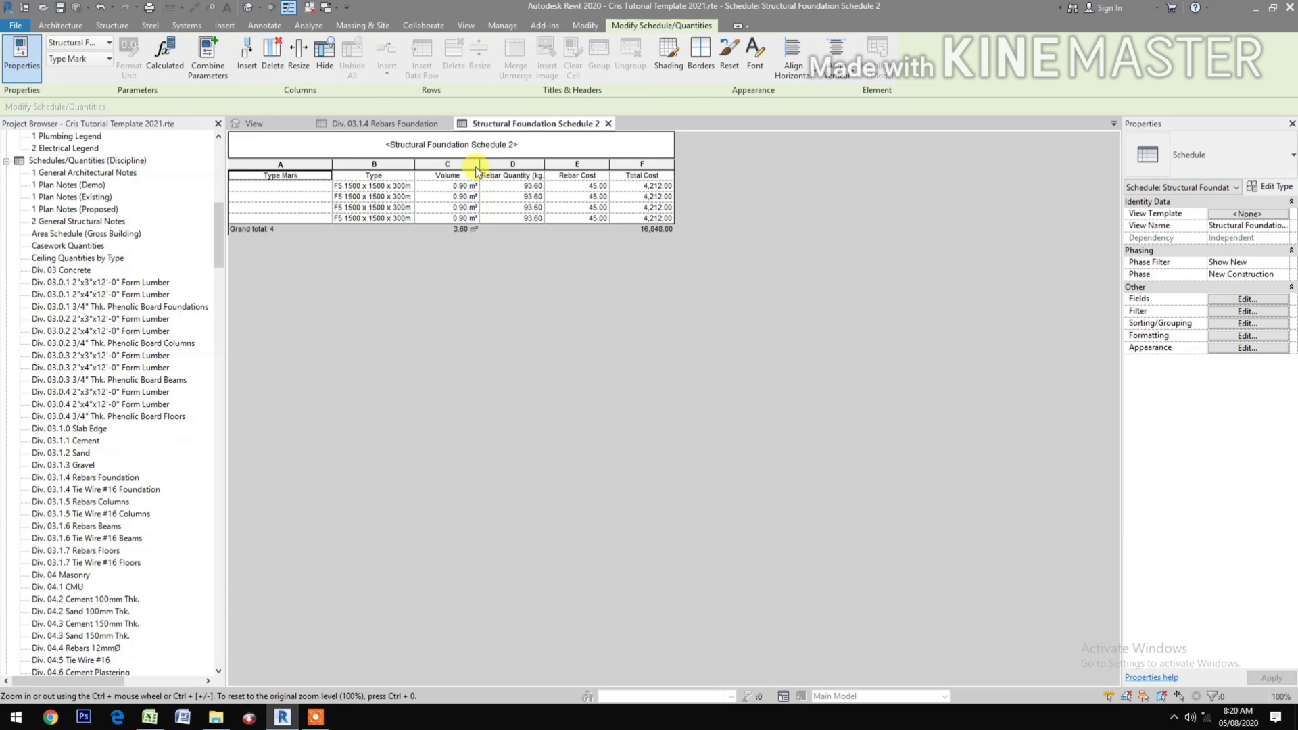
drag(479, 169, 598, 162)
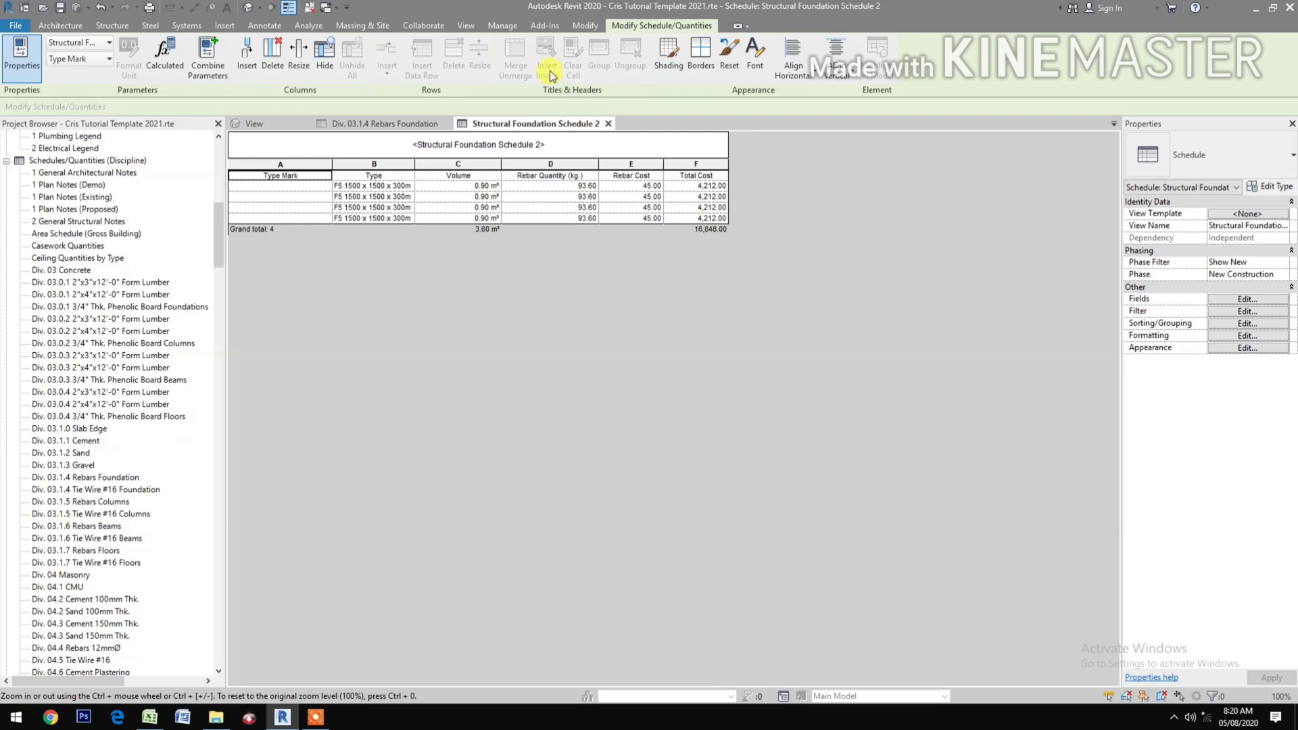
Step: Set the Rebar Cost global parameter to 48 and apply it to the project
click(501, 25)
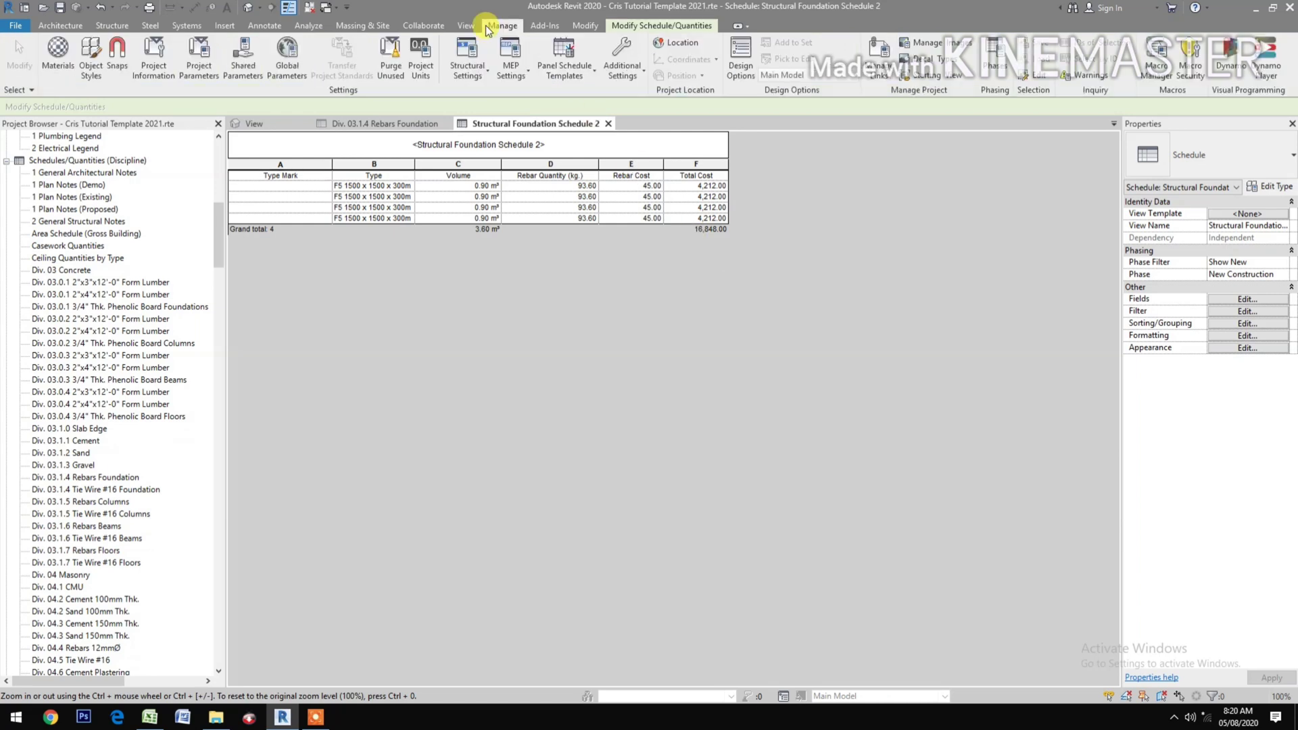
click(296, 61)
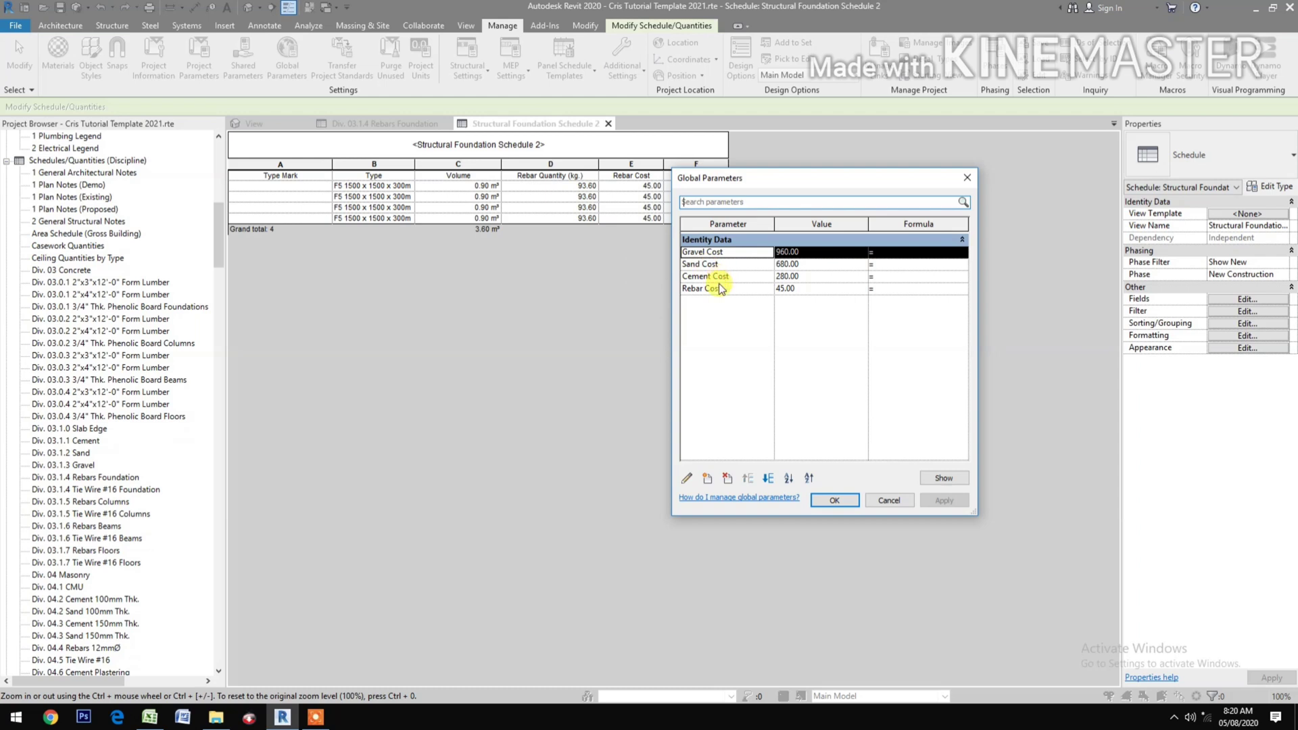
click(842, 289)
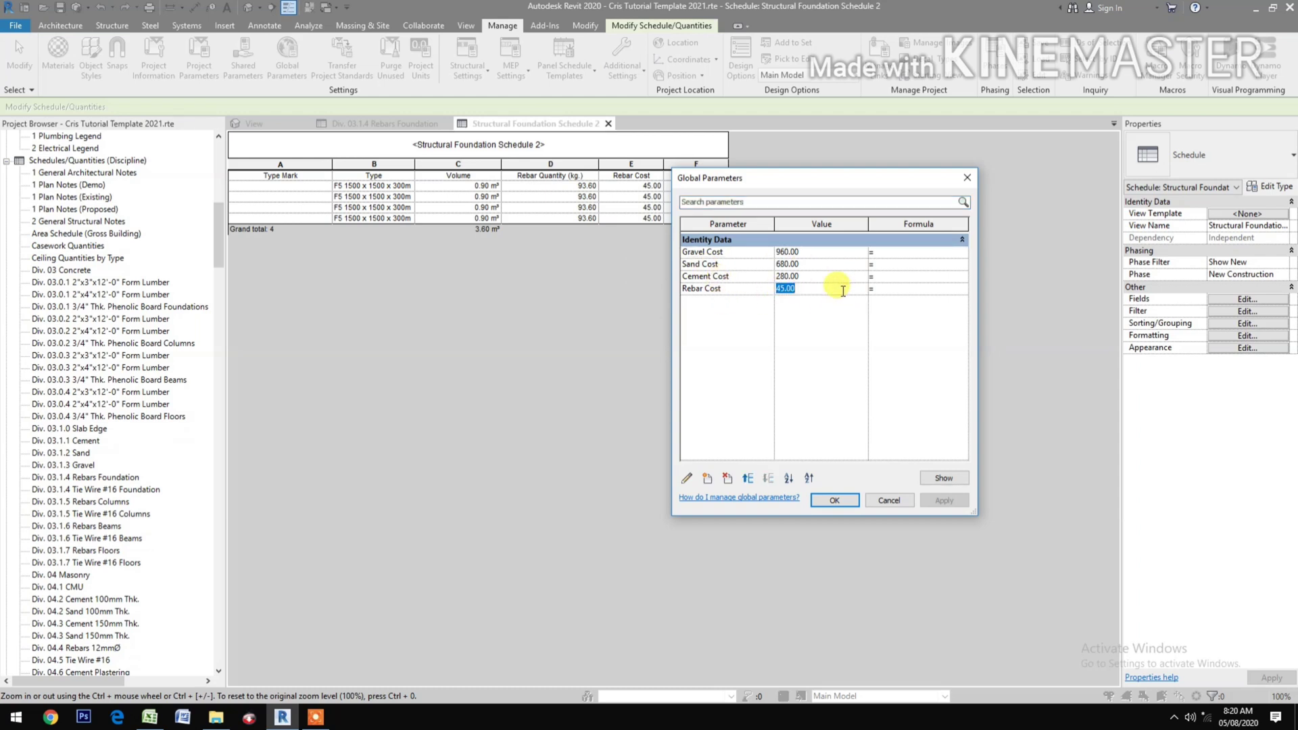
text(48)
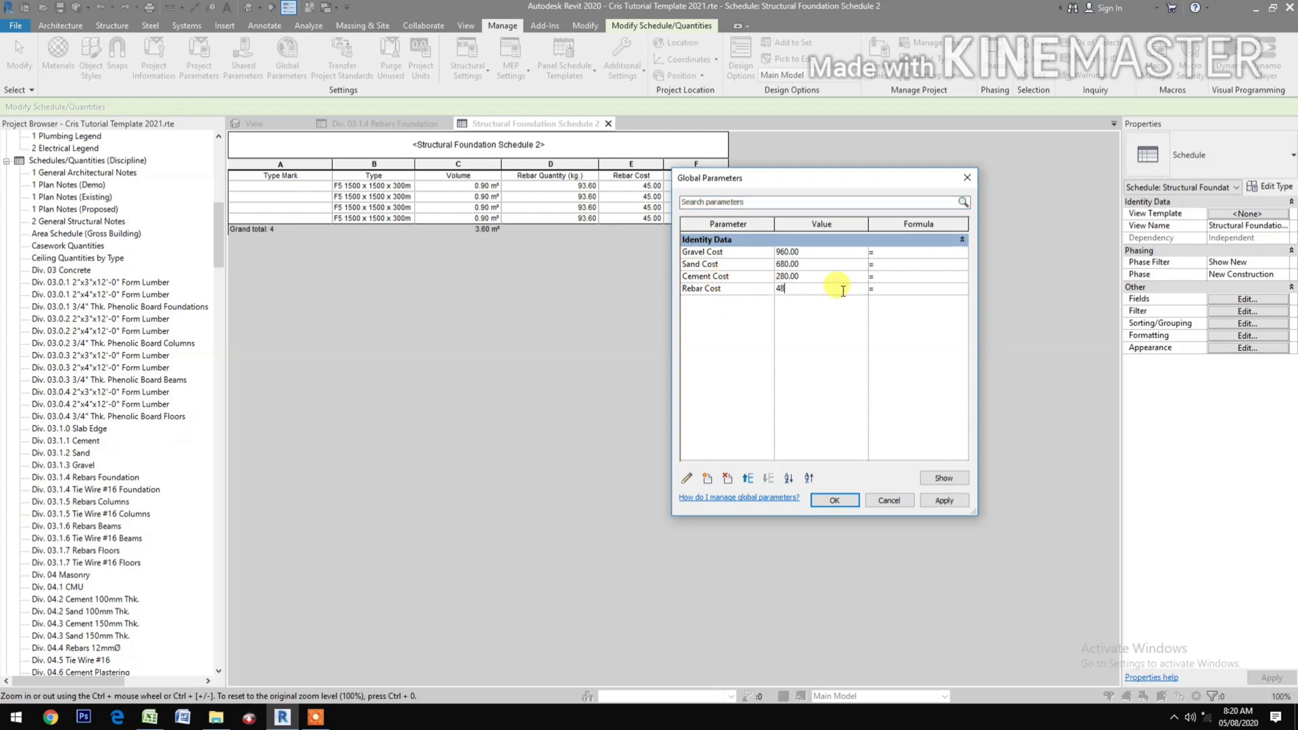
click(941, 500)
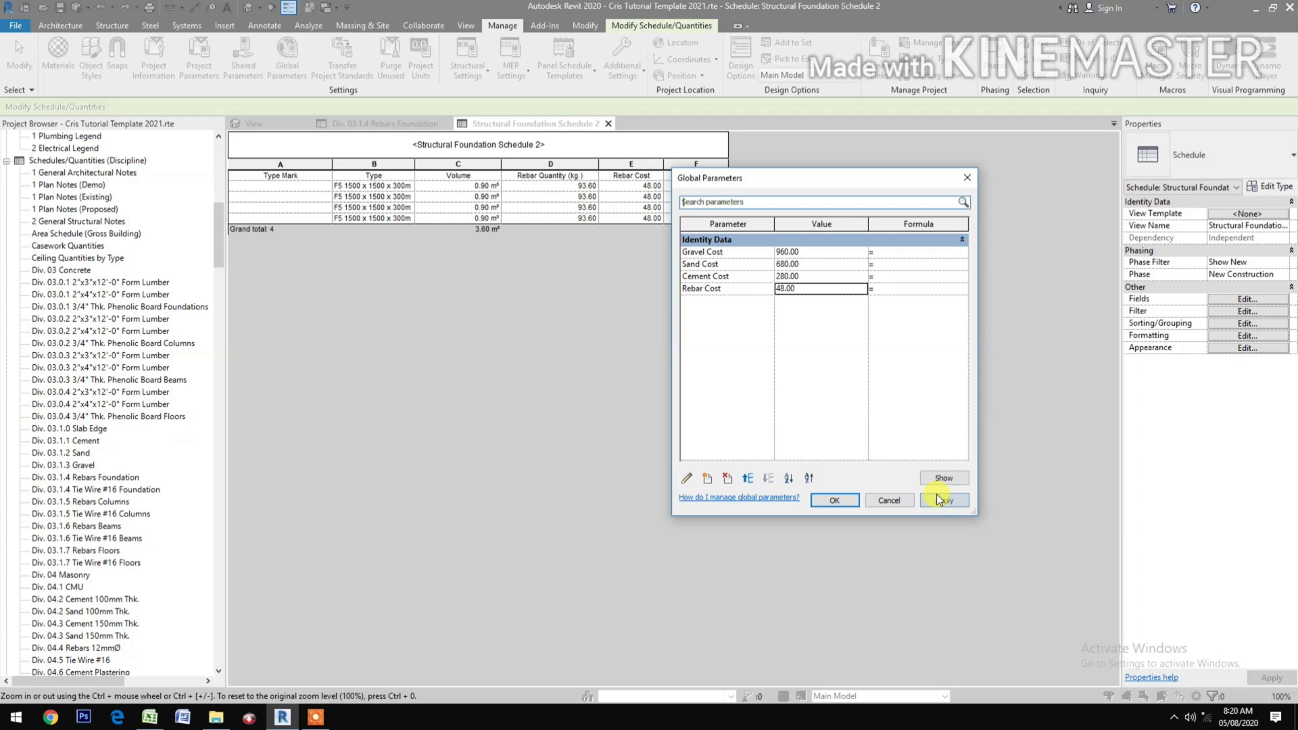
click(829, 506)
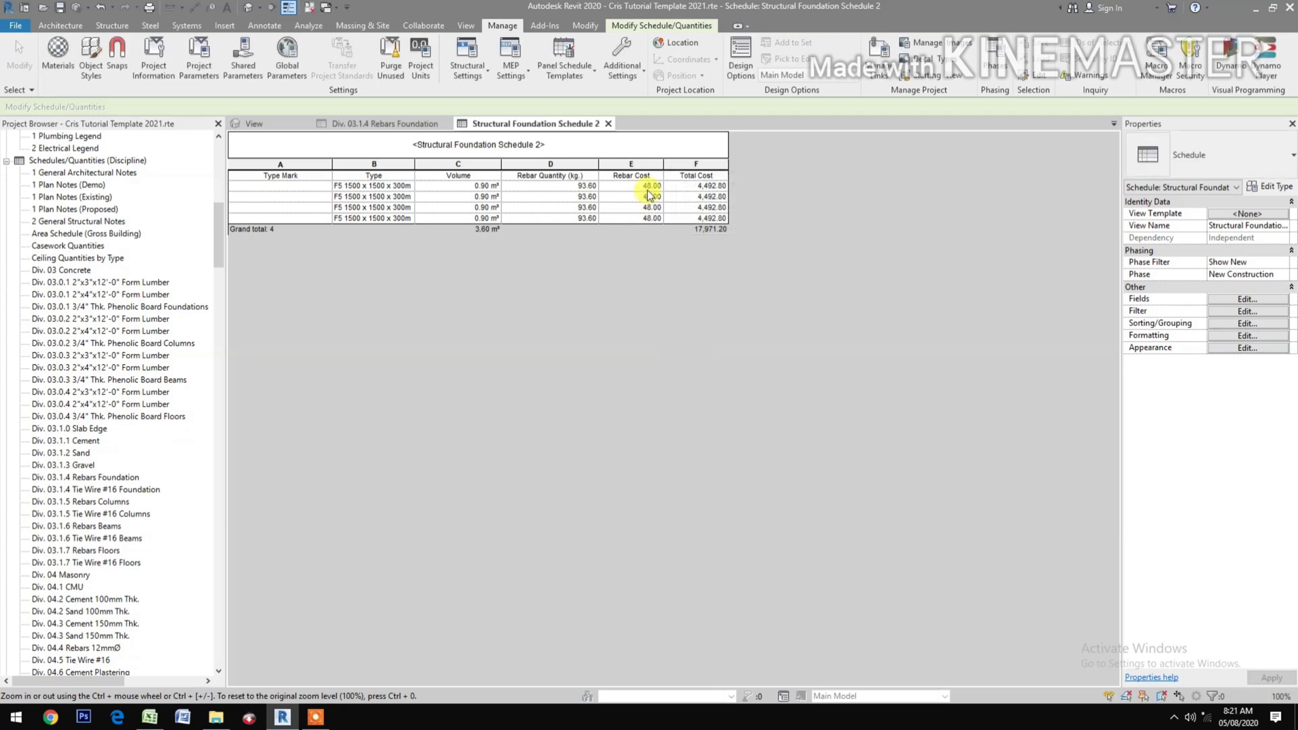